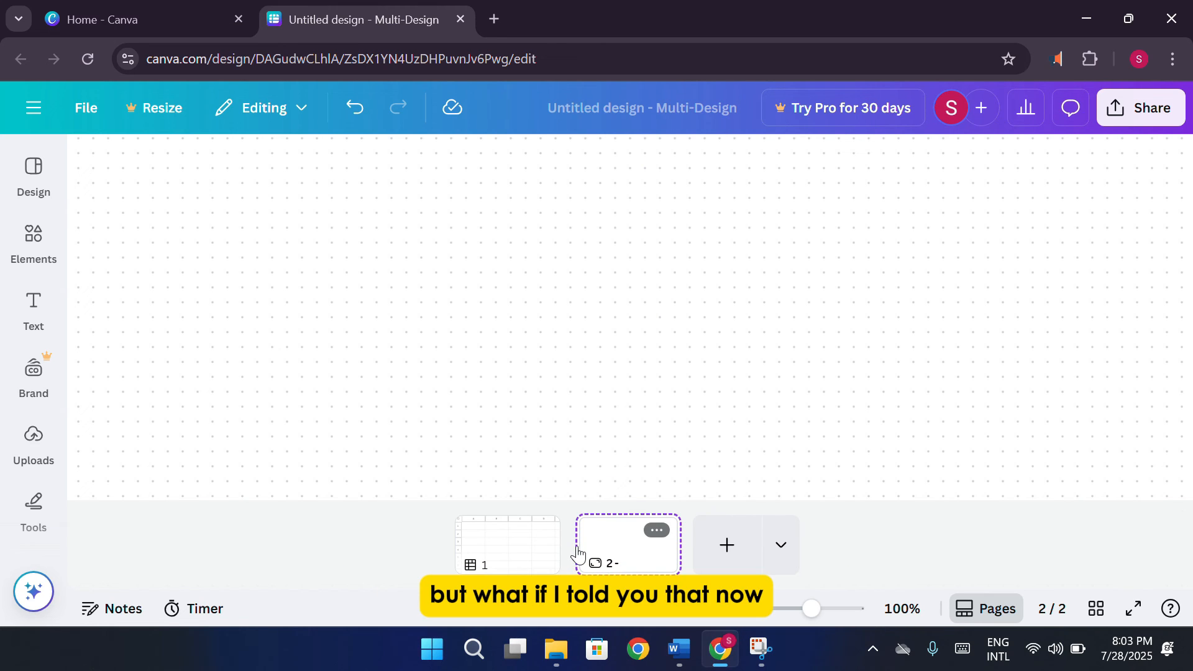
- Add a yellow sticky note from the elements library to the whiteboard on page 2
left_click(34, 239)
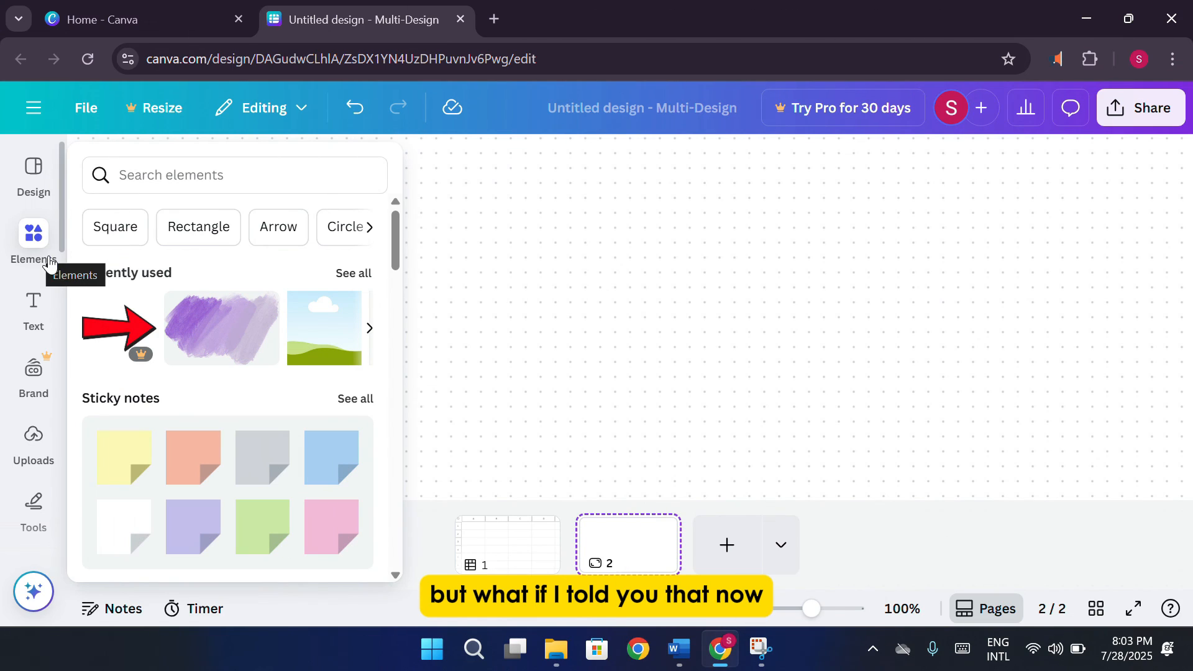
scroll(193, 460, "down", 2)
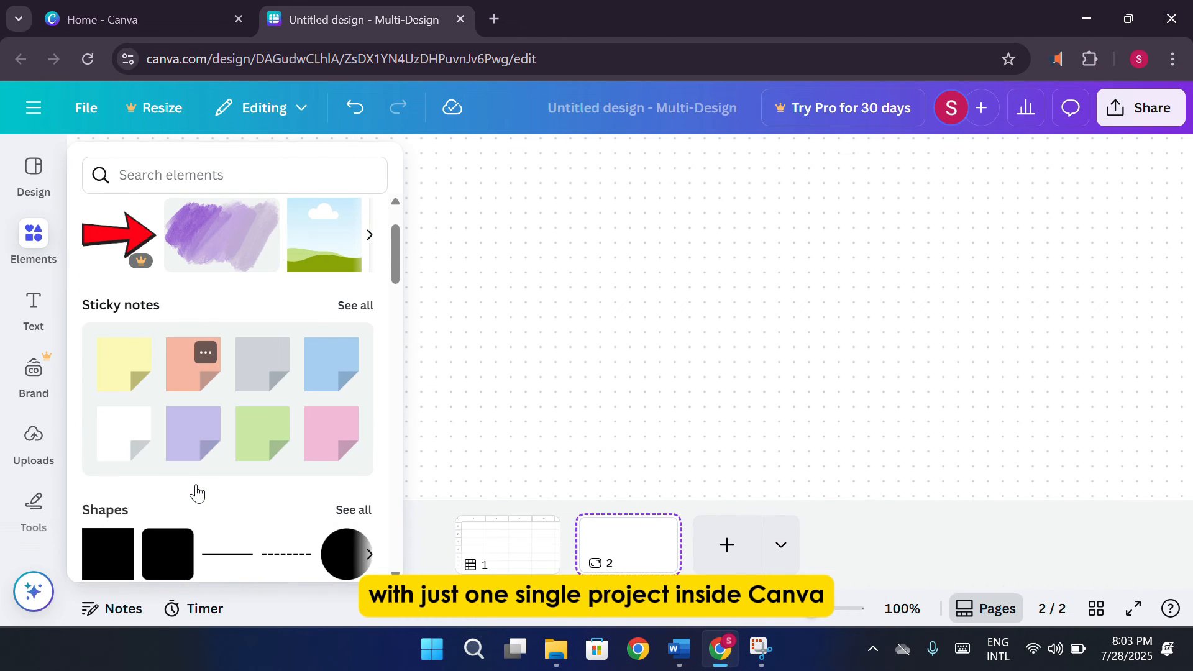
left_click(130, 372)
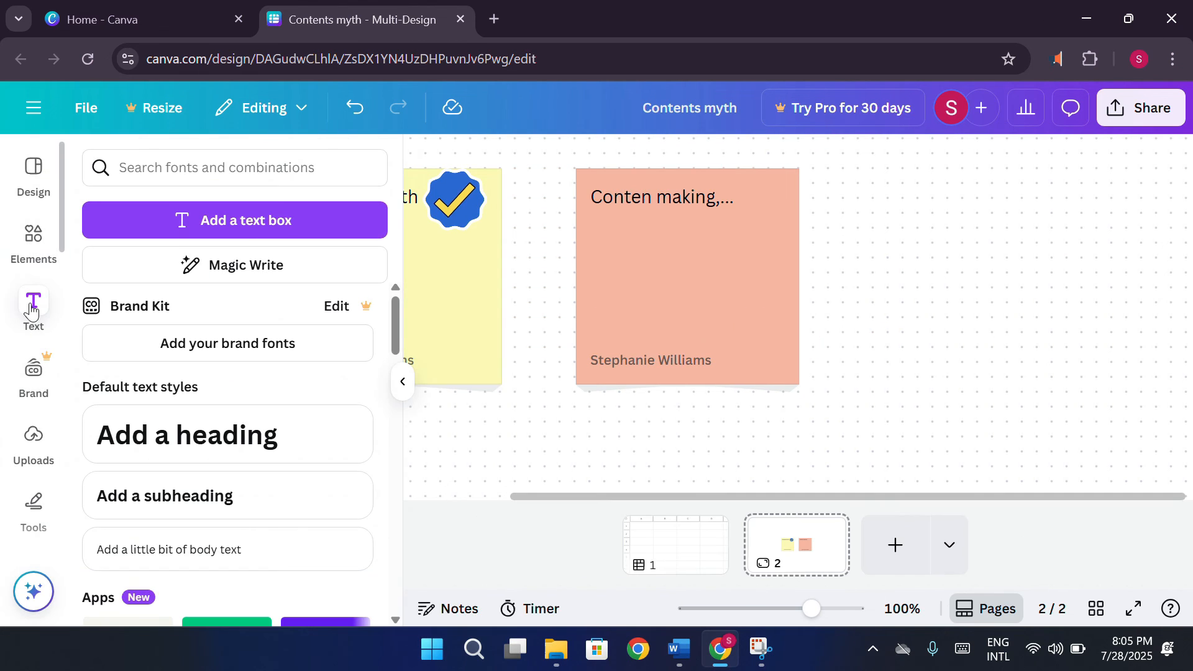
- Add the blue thumbs-up graphic to the whiteboard, shrink it and place it on the coral sticky note
left_click(50, 251)
scroll(317, 424, "down", 5)
left_click(200, 362)
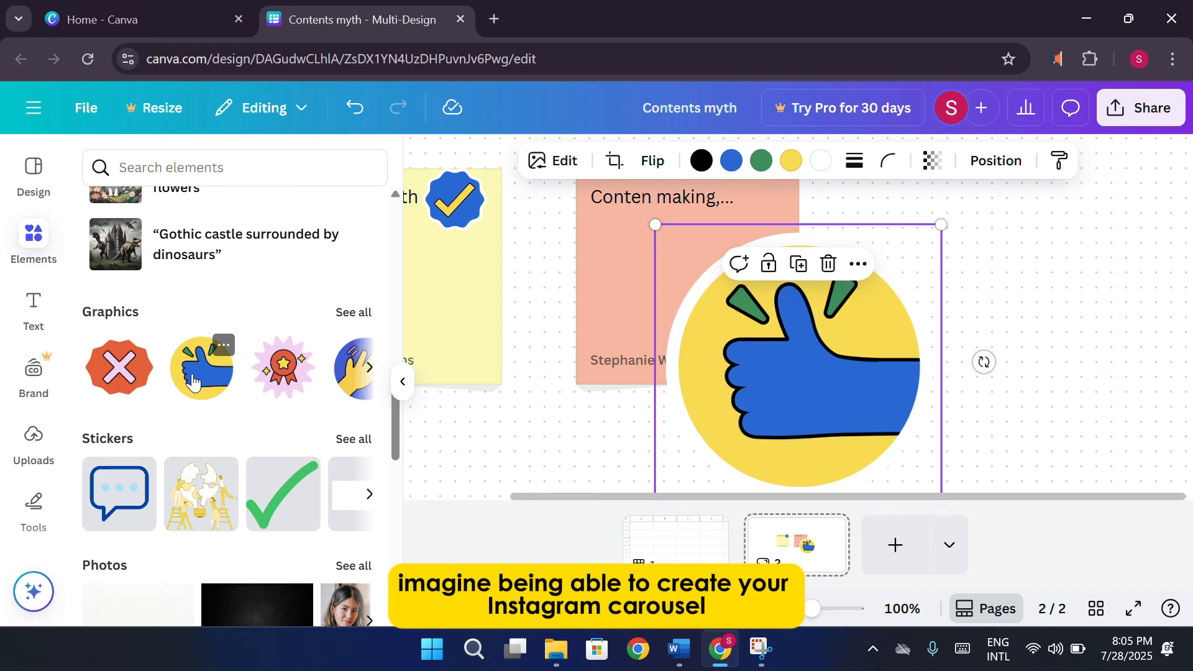
left_click_drag(941, 224, 751, 408)
left_click_drag(709, 459, 750, 269)
left_click(889, 303)
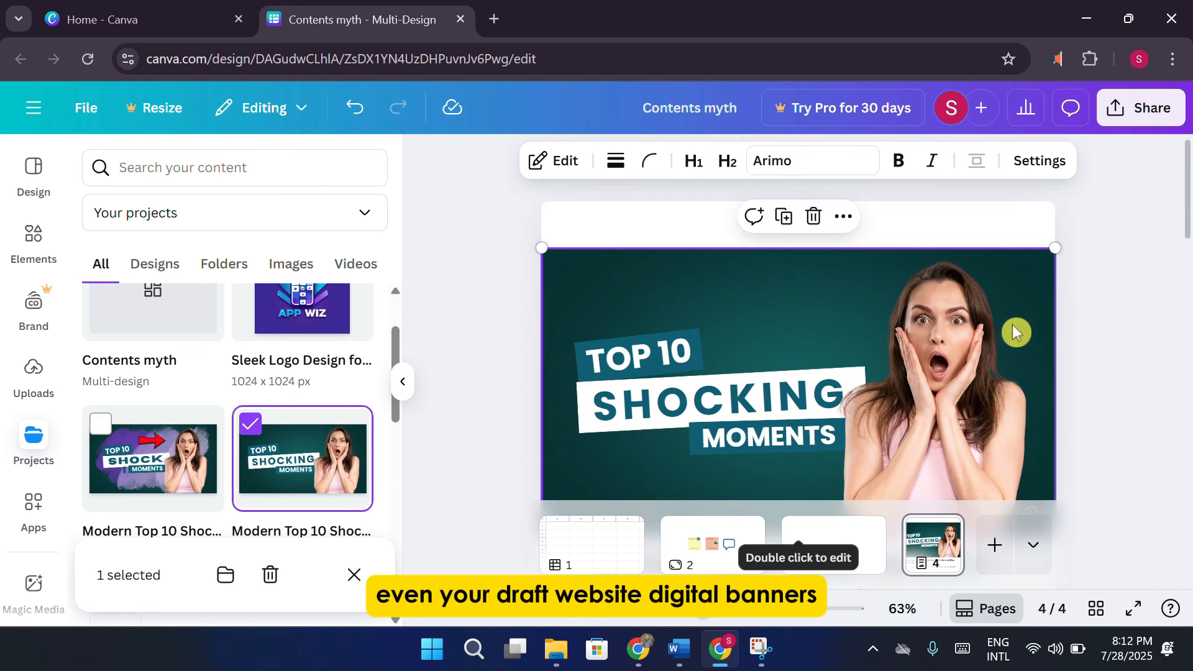
scroll(1015, 333, "down", 2)
scroll(1069, 356, "down", 4)
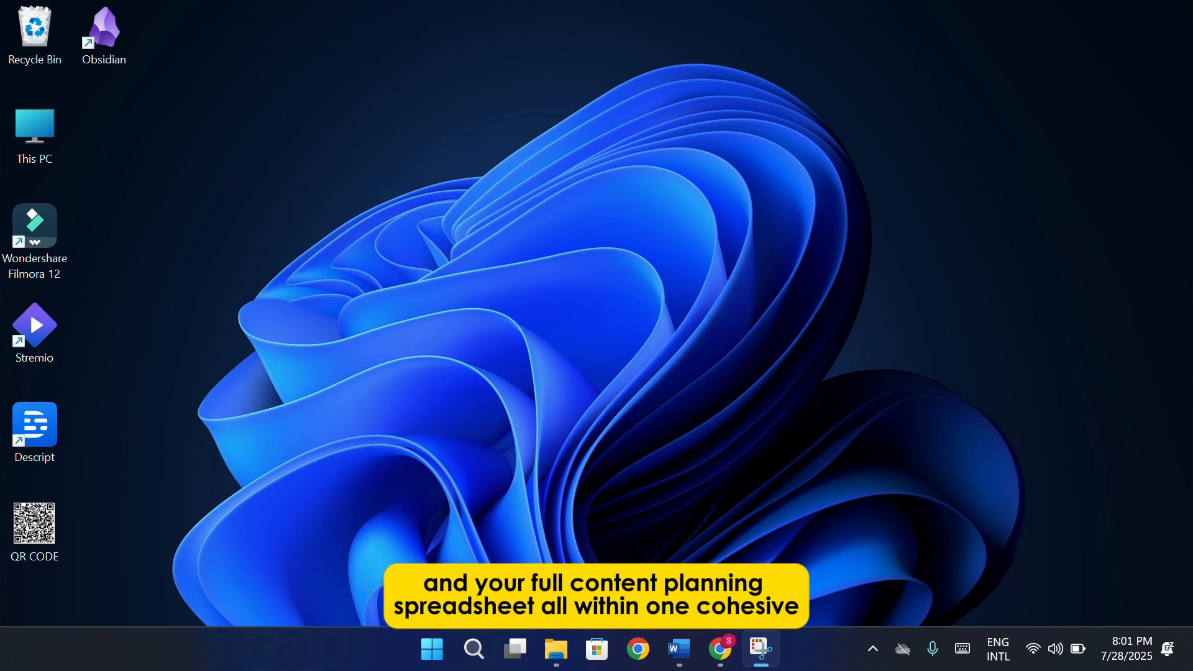
- Switch to Canva in Chrome, create a new blank Sheet design, dismiss the upload tip and collapse the template list
left_click(732, 662)
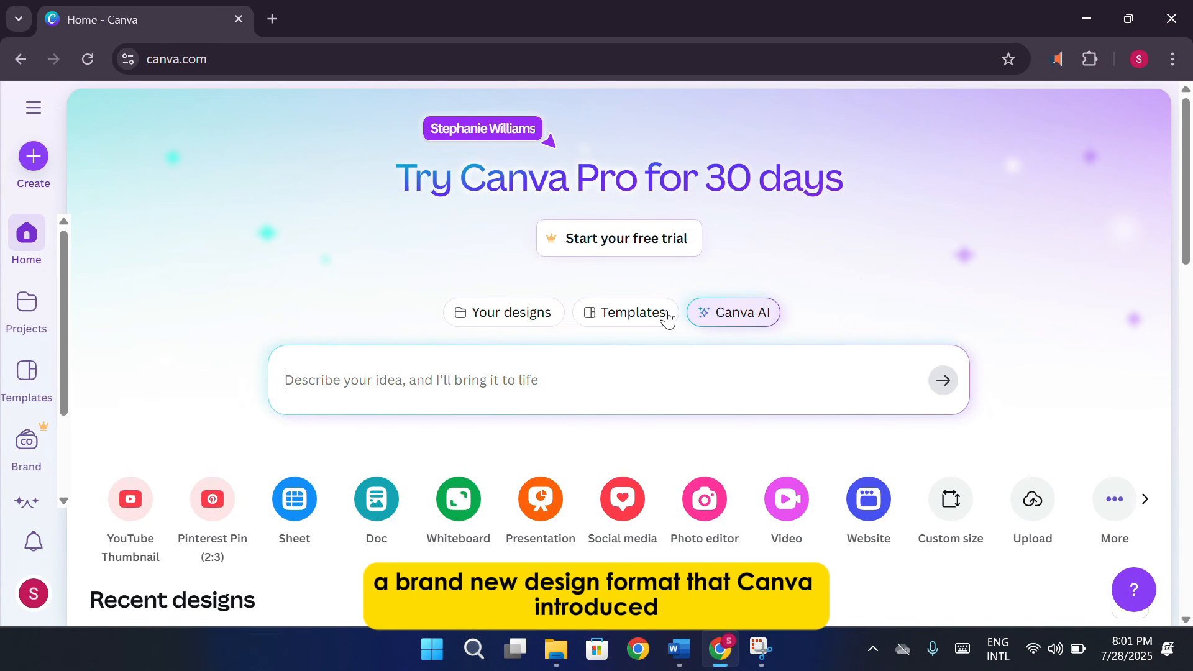
left_click(291, 501)
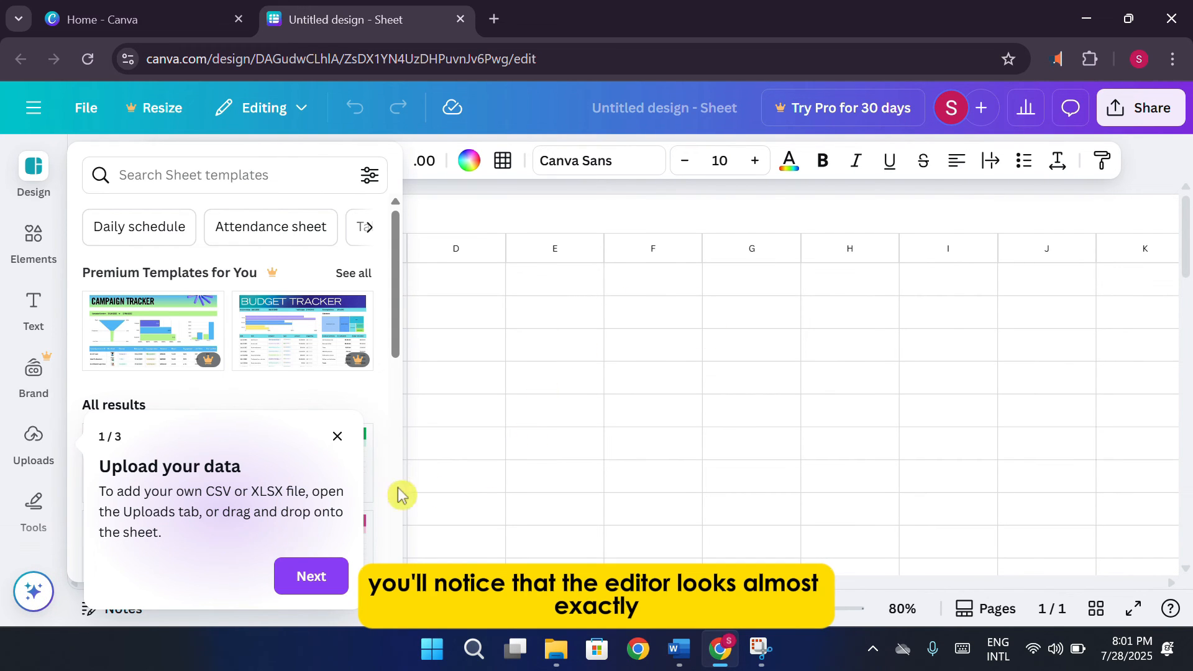
left_click(338, 435)
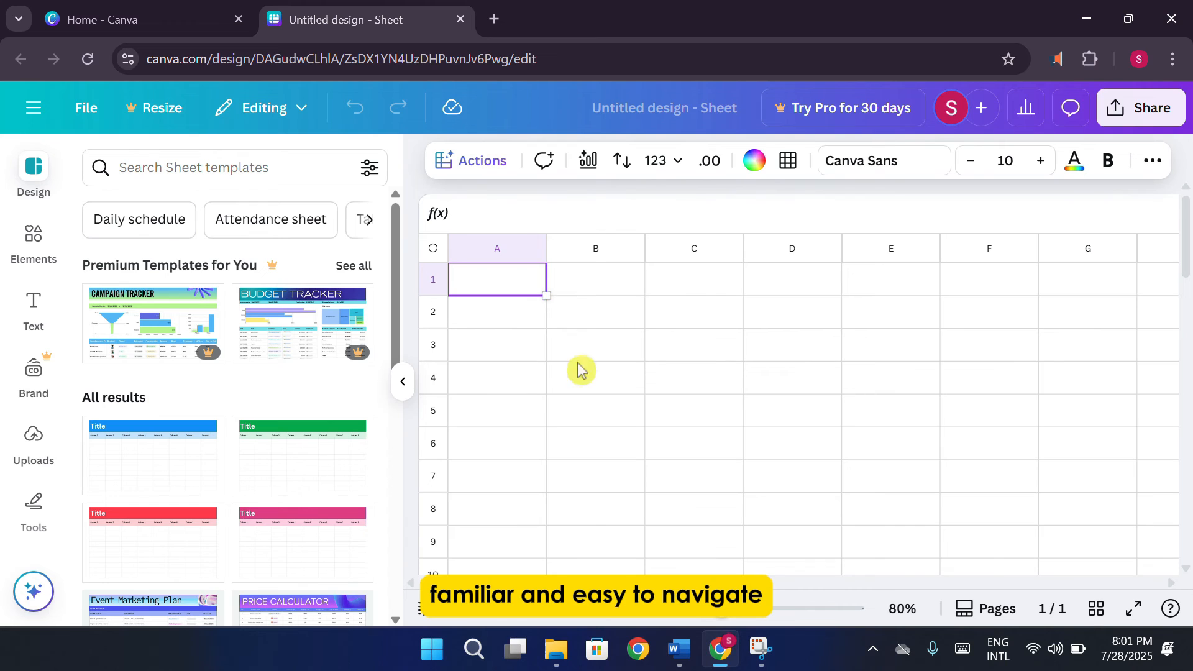
left_click(400, 383)
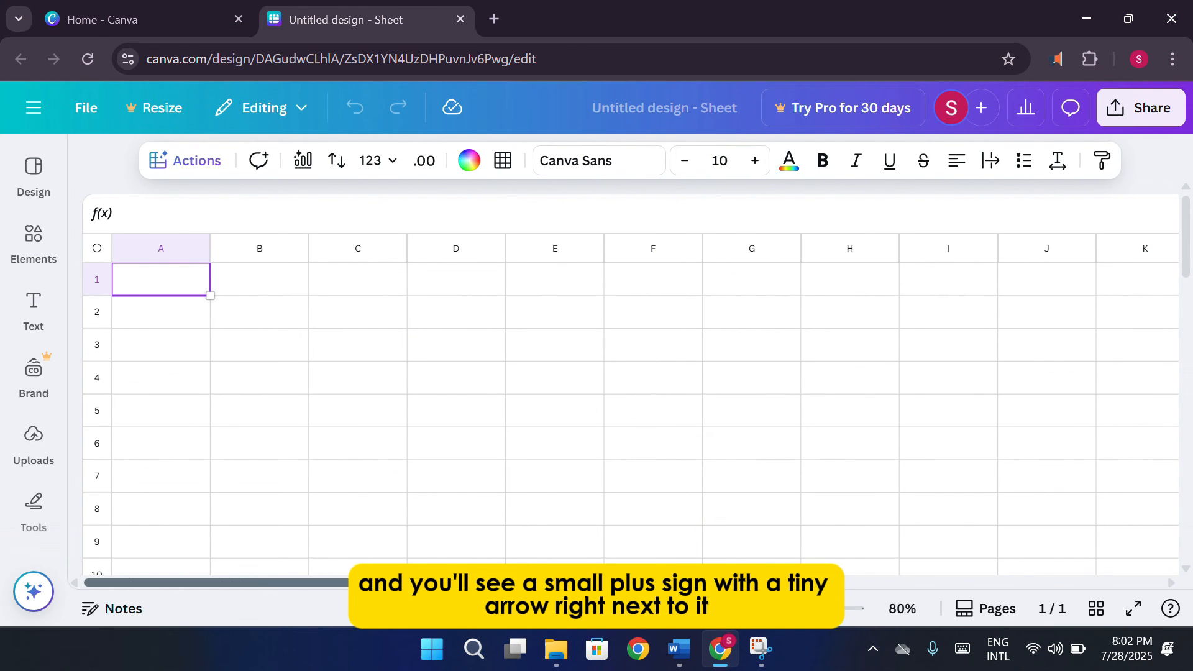
- Zoom the sheet out to 50% and show the page thumbnails
scroll(999, 557, "right", 10)
scroll(687, 559, "left", 10)
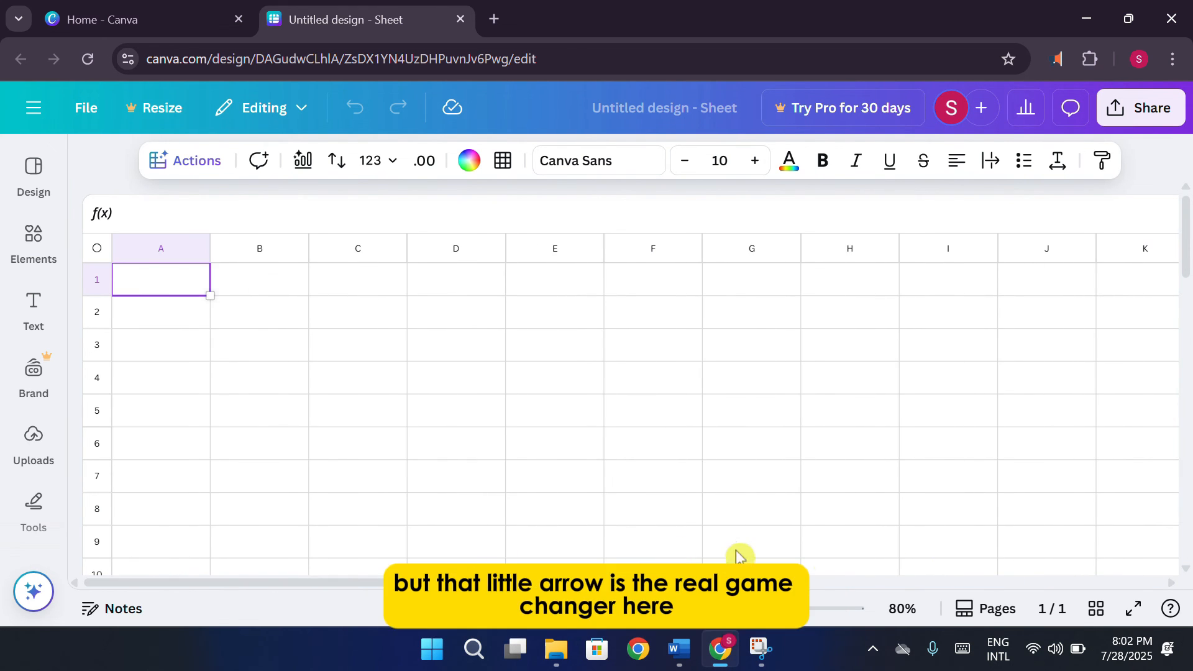
left_click_drag(714, 610, 685, 610)
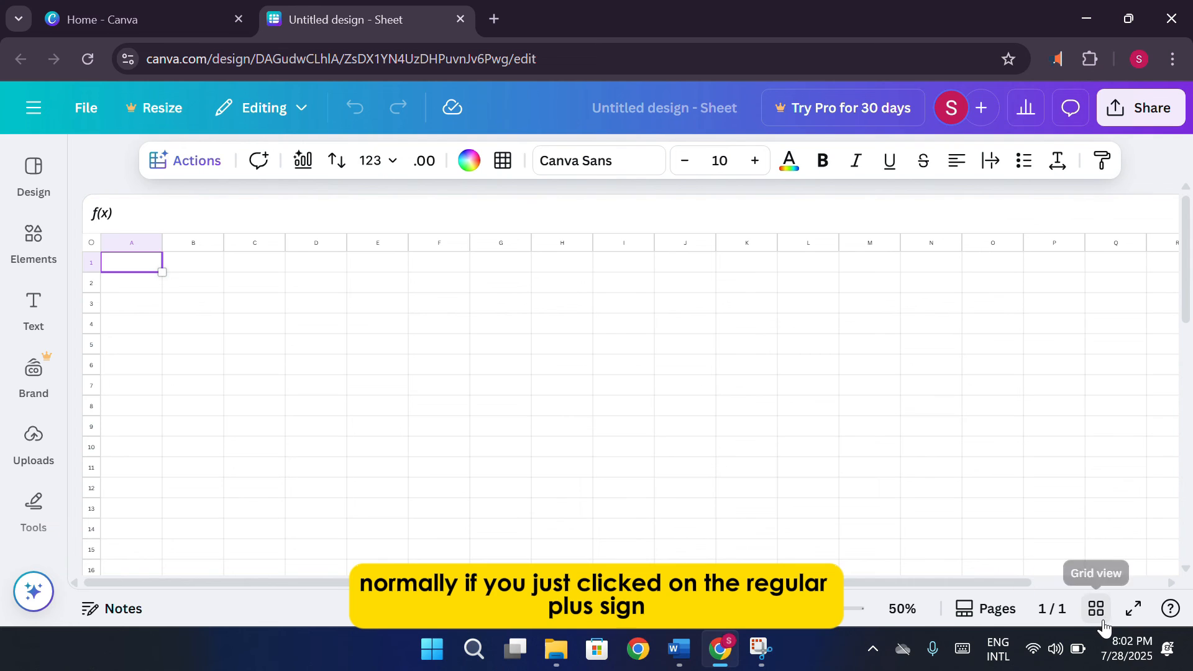
left_click(993, 614)
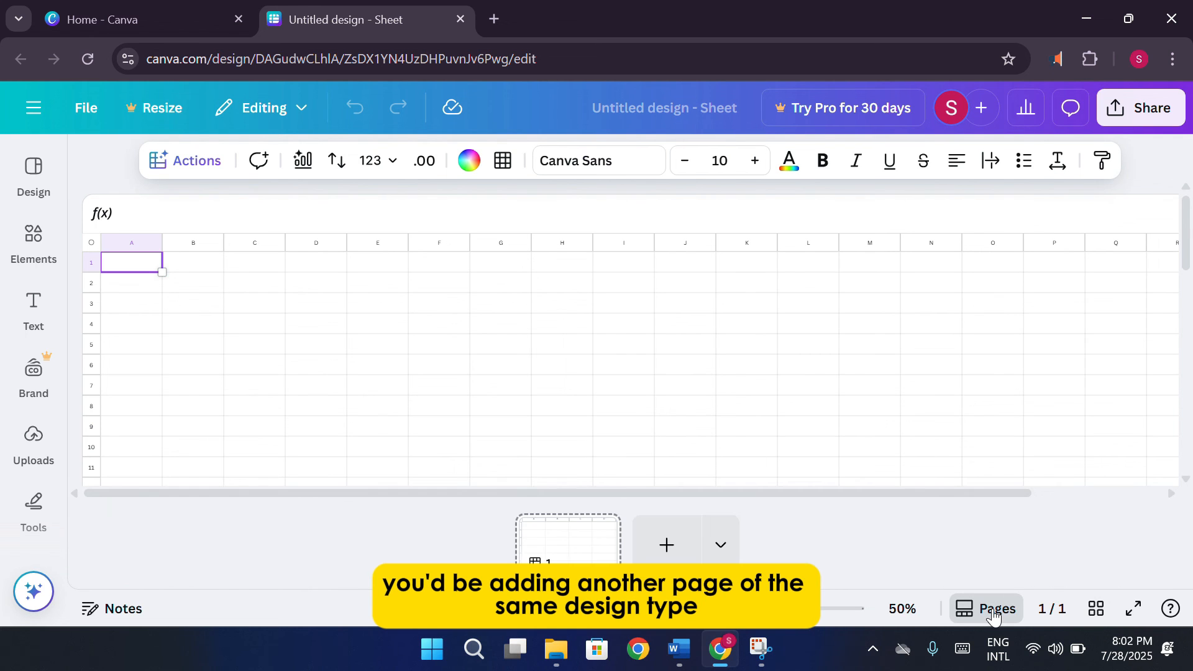
- Add a second sheet page, undo it, and add a Whiteboard page to the same design instead
left_click(667, 545)
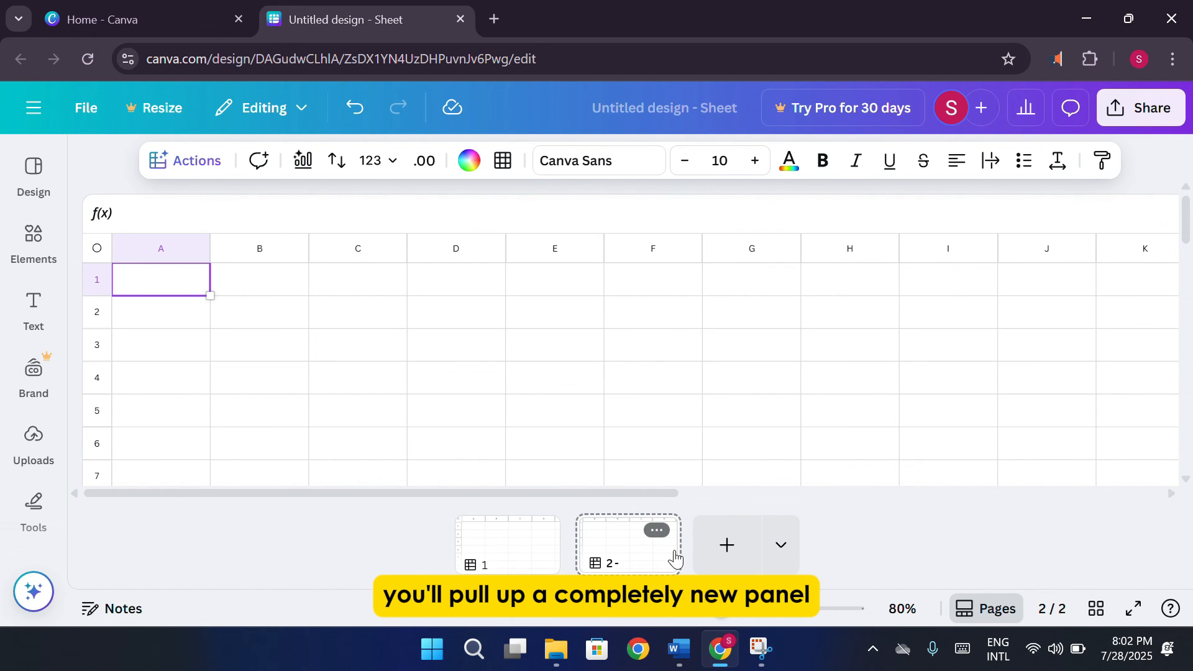
key("ctrl+z")
left_click(718, 547)
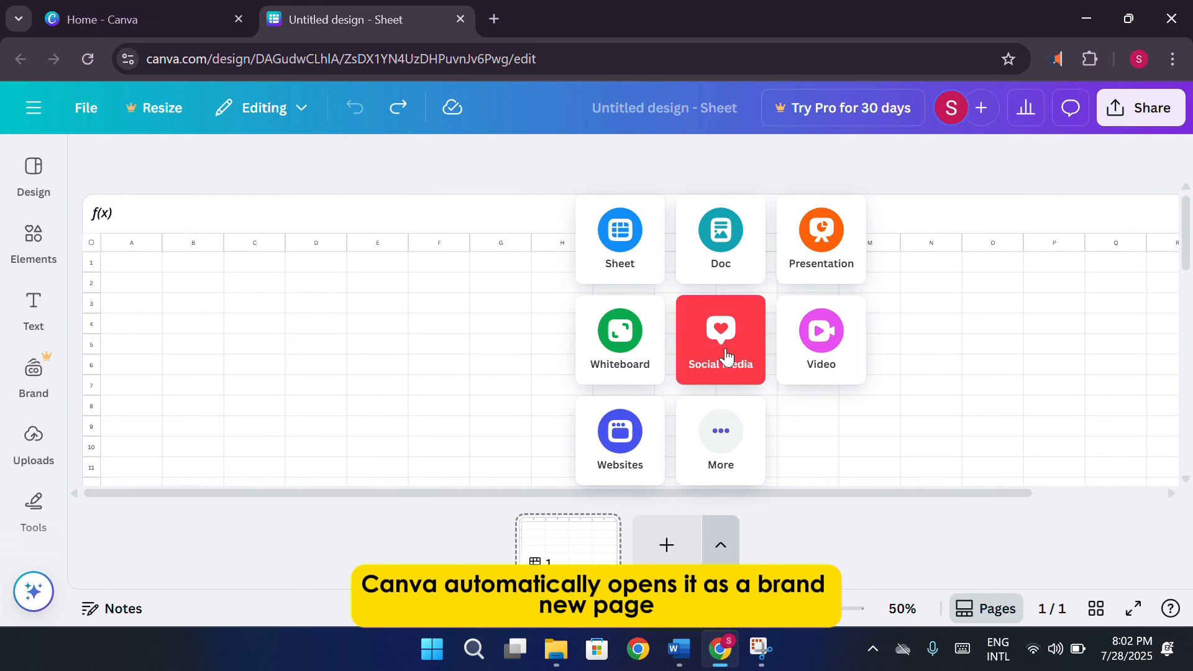
left_click(617, 333)
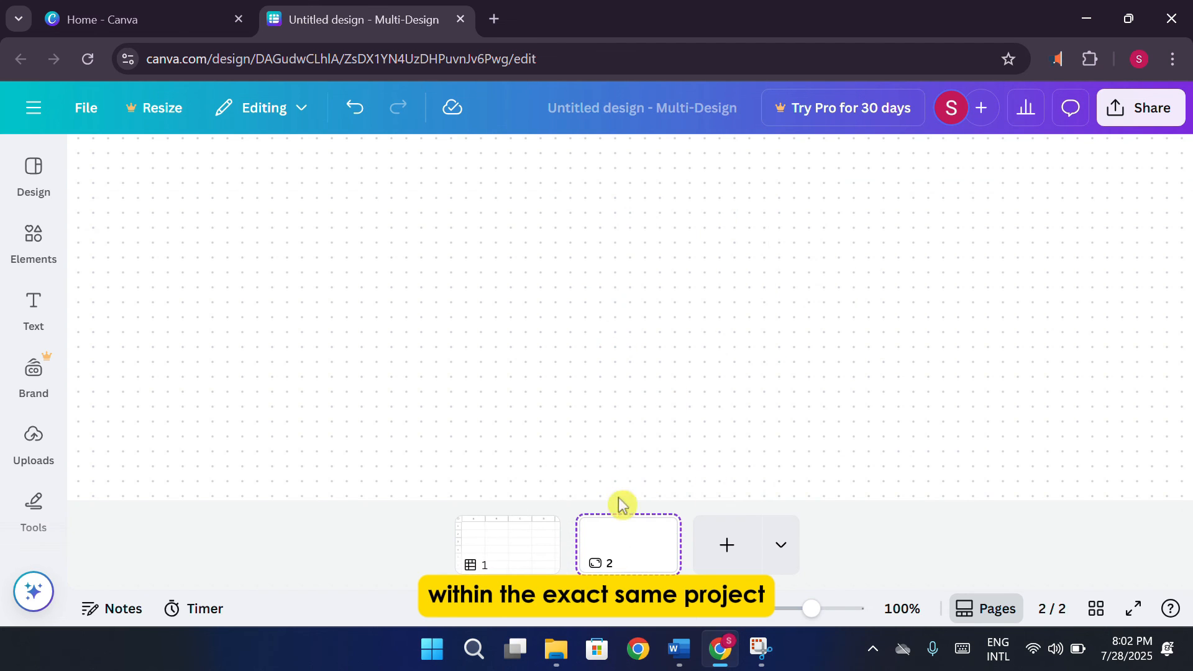
- View the sheet page and the whiteboard page alternately, ending on the whiteboard
left_click(518, 543)
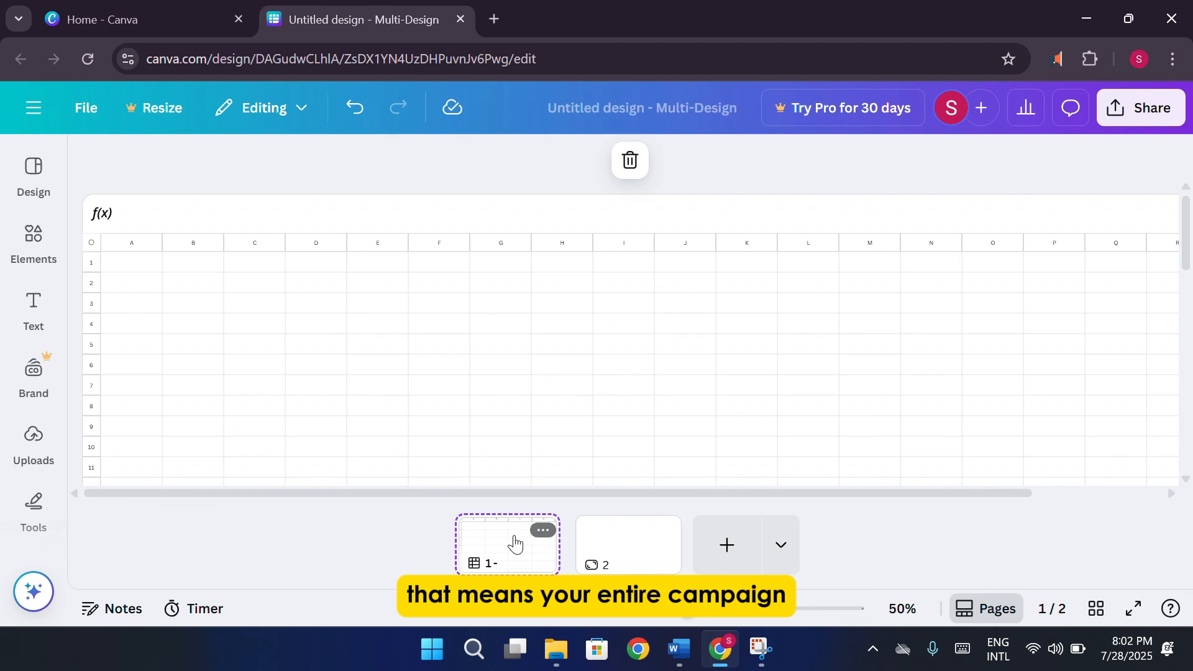
left_click(619, 561)
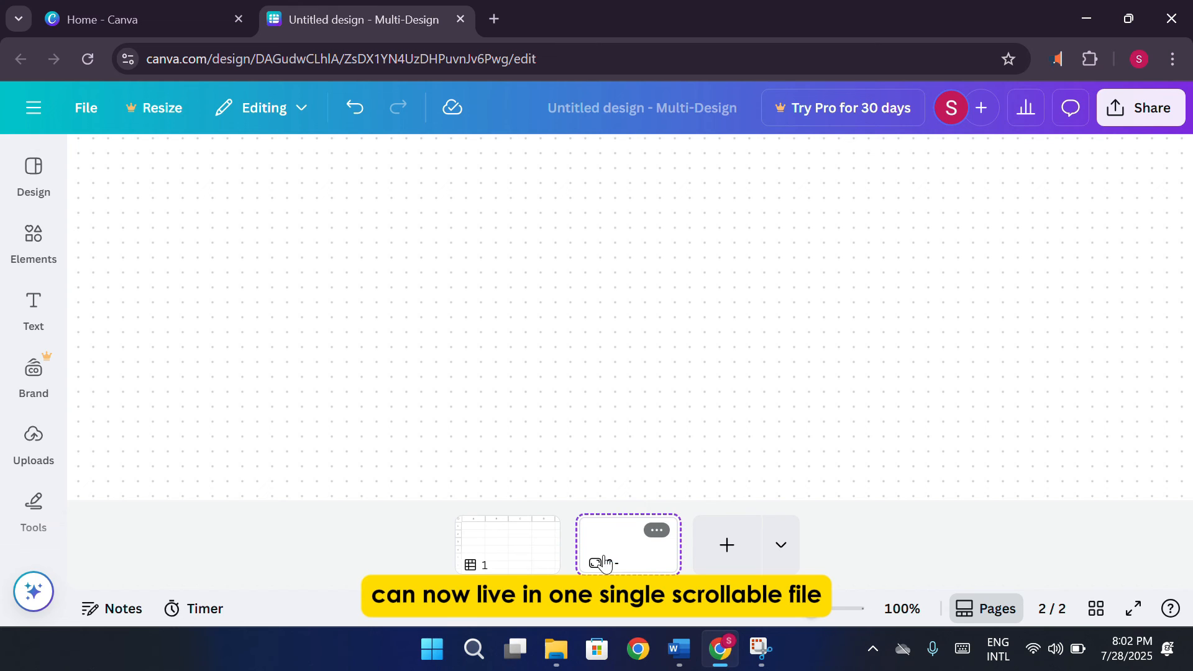
left_click(483, 552)
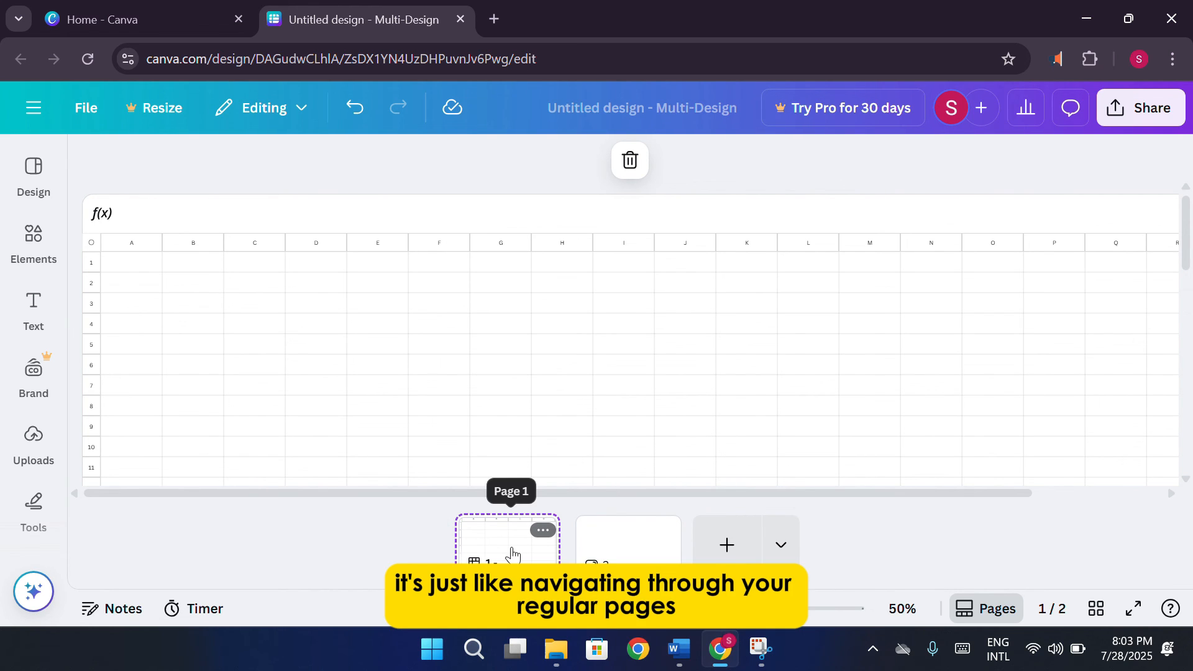
left_click(584, 560)
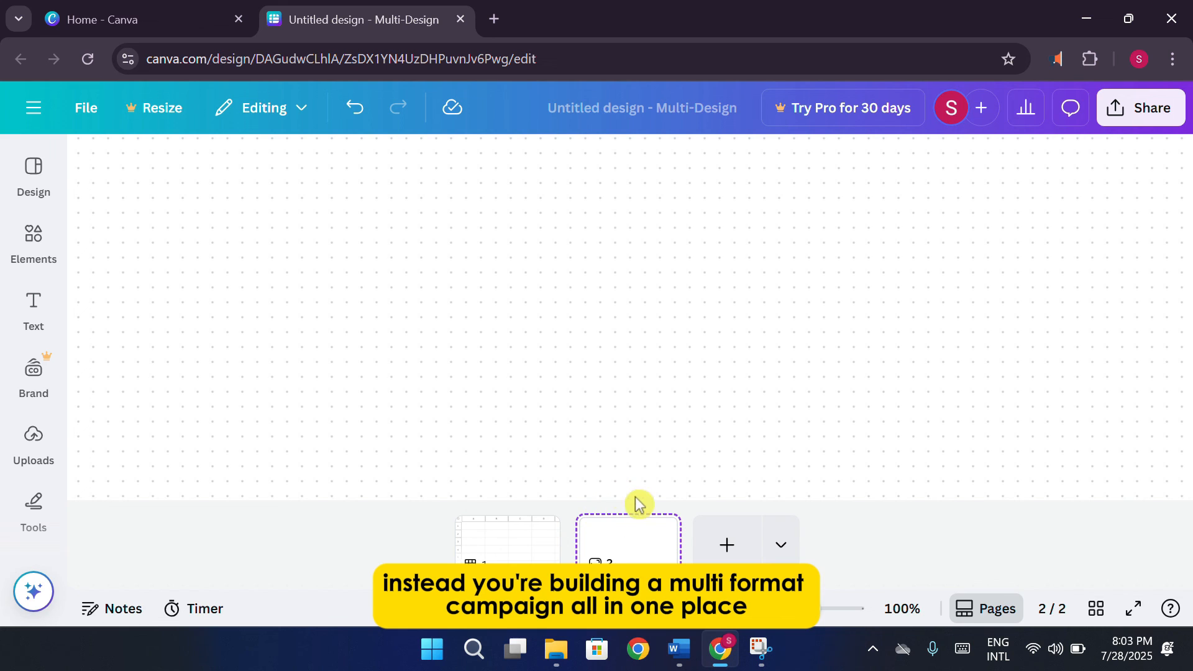
left_click(532, 560)
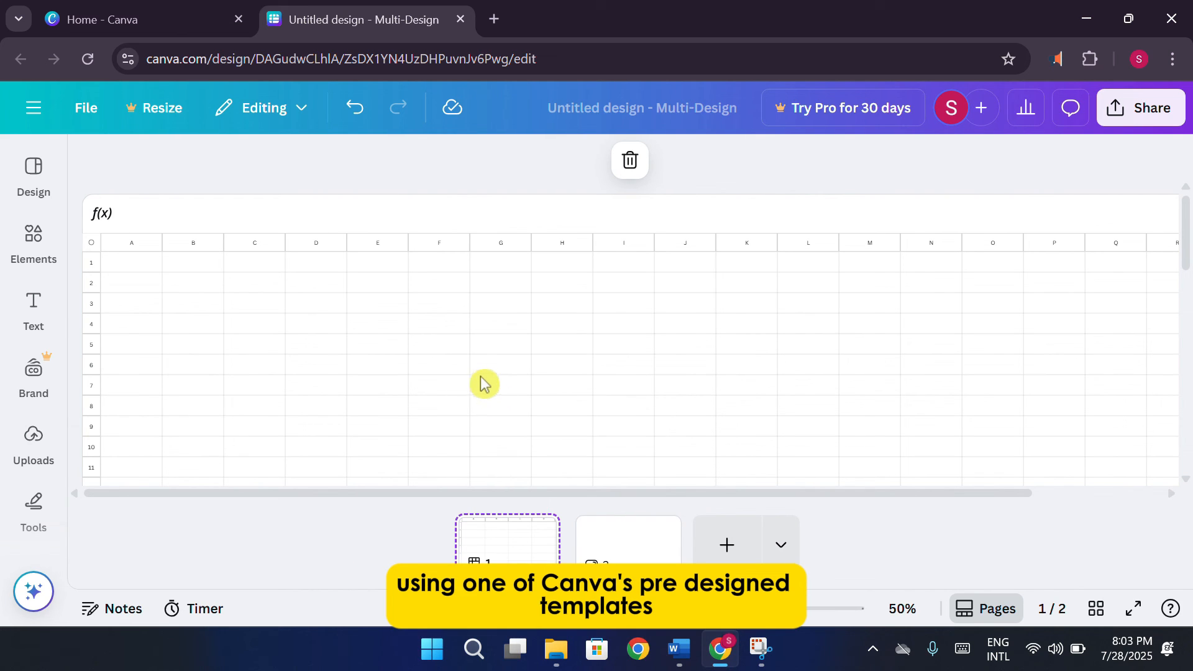
left_click(635, 562)
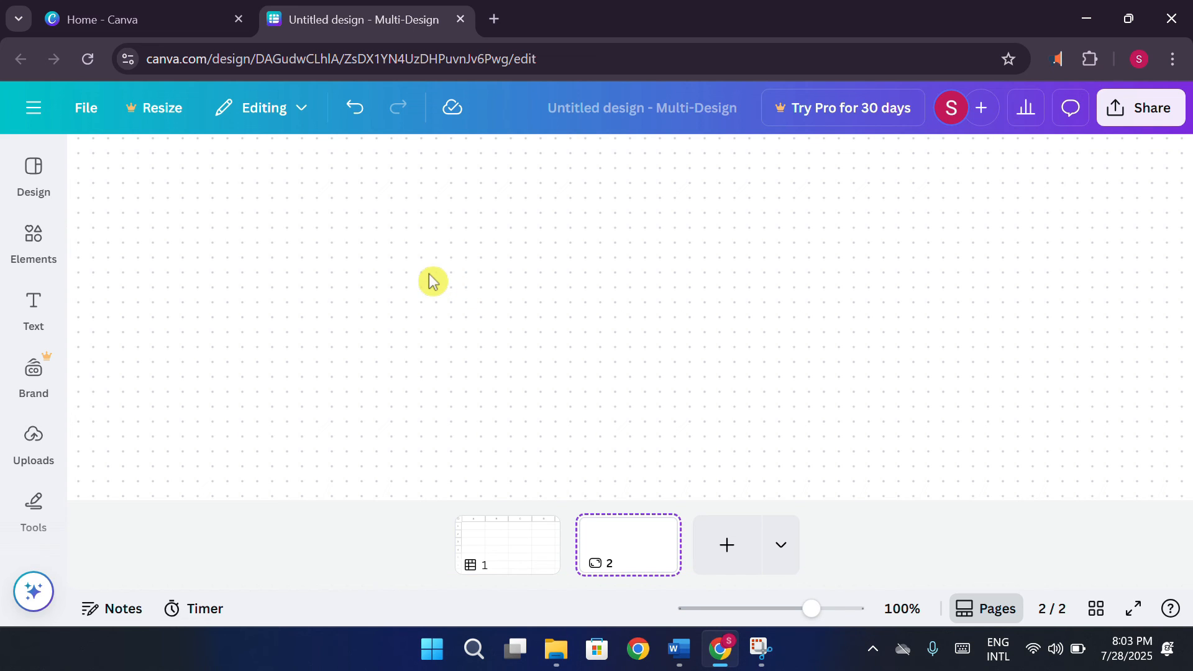
- Add a yellow sticky note to the whiteboard and write "Contents myth" on it
left_click(33, 242)
left_click(45, 191)
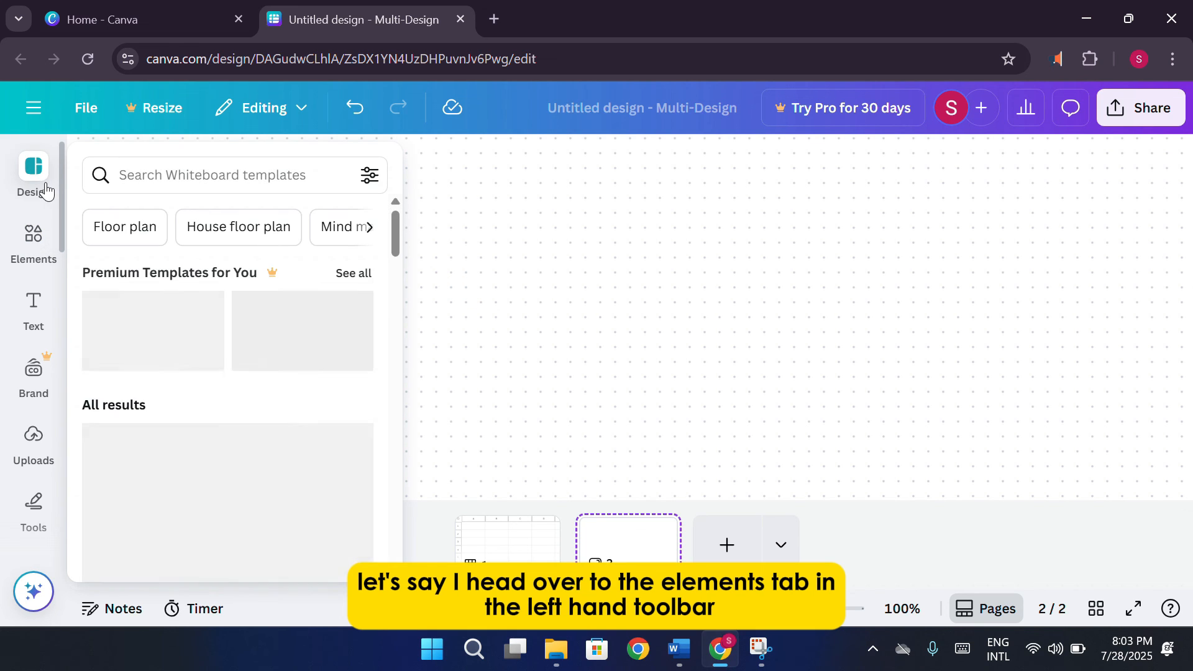
left_click(37, 256)
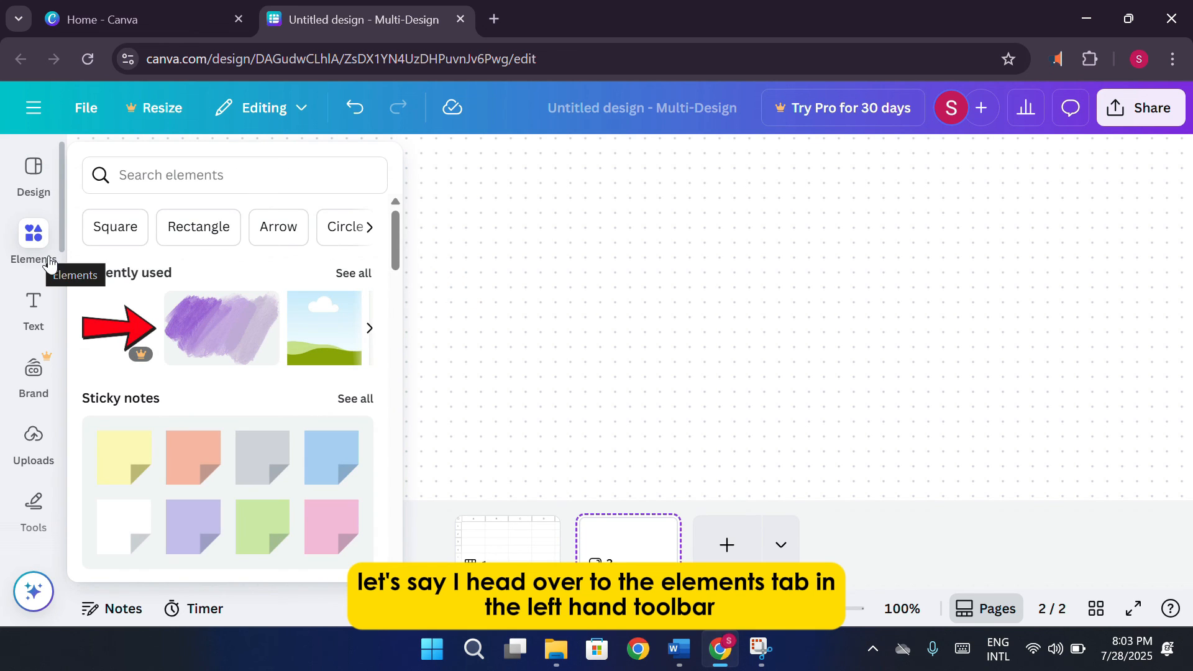
scroll(195, 489, "down", 2)
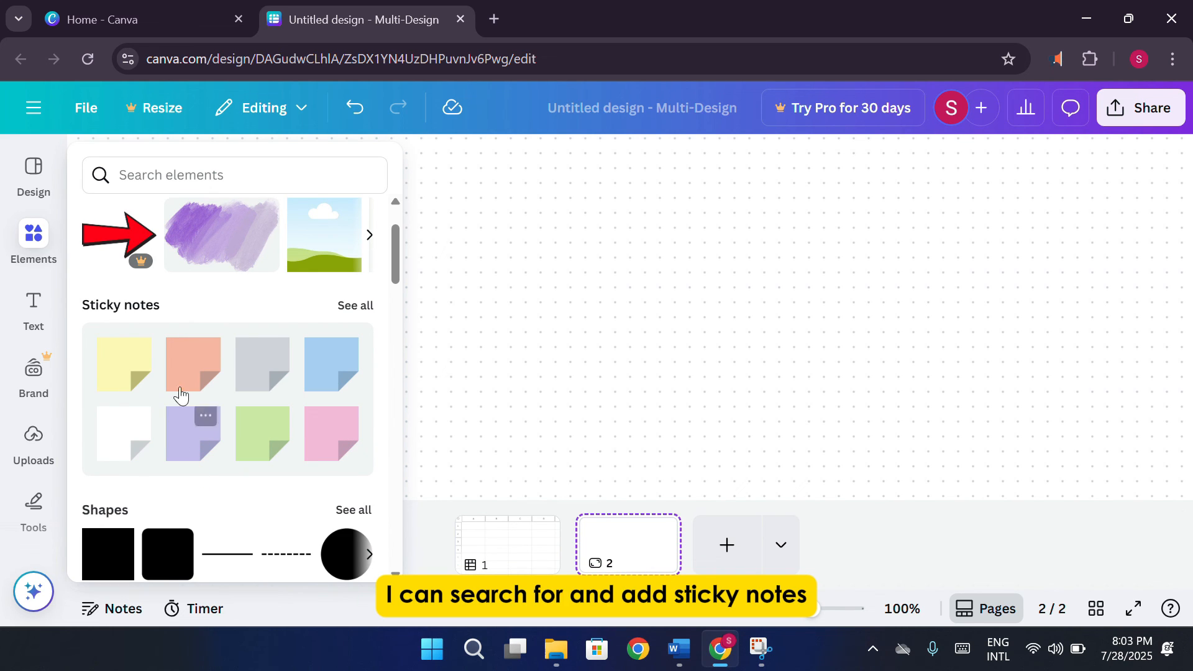
left_click(126, 370)
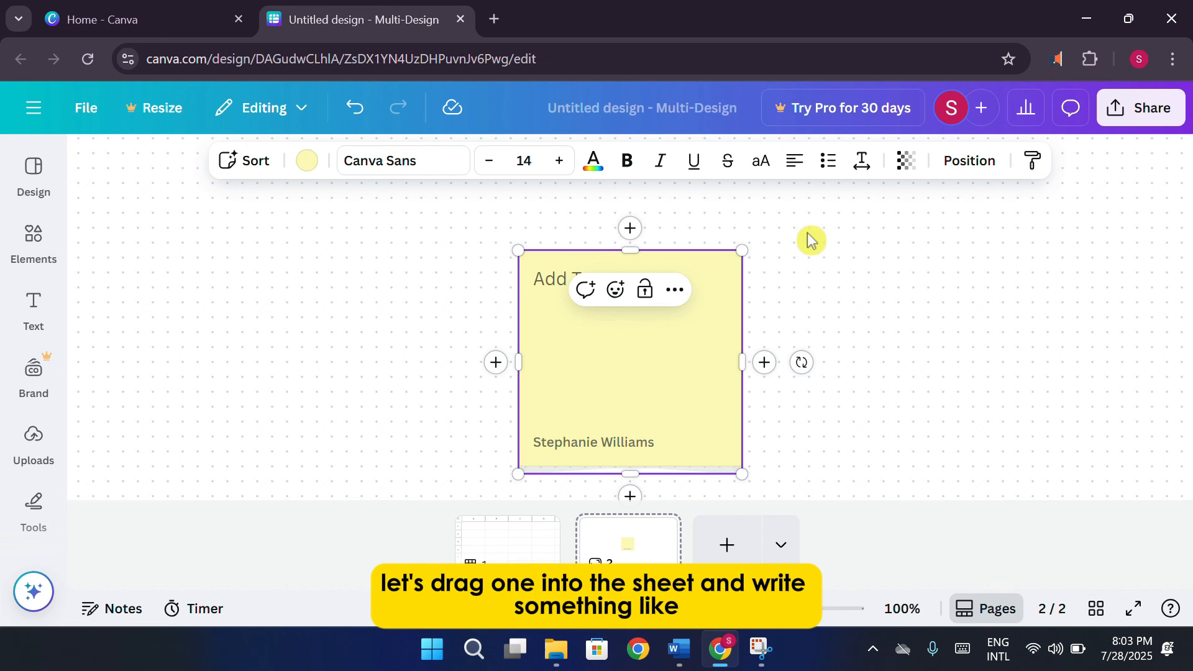
type("Conte")
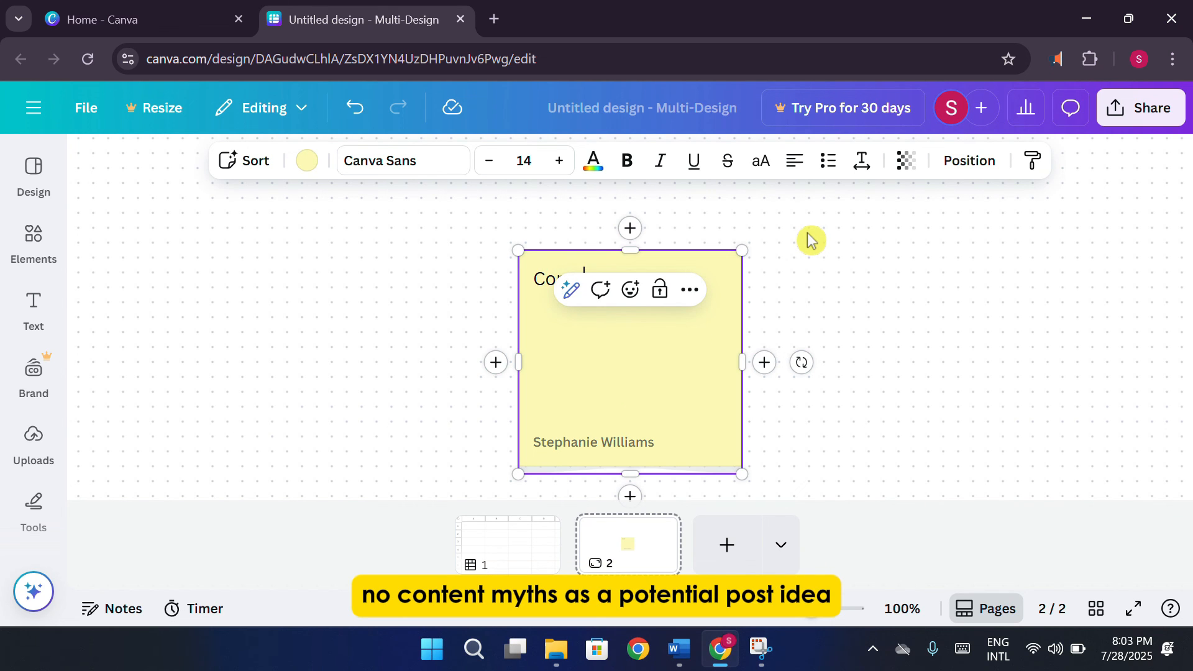
type("nt my")
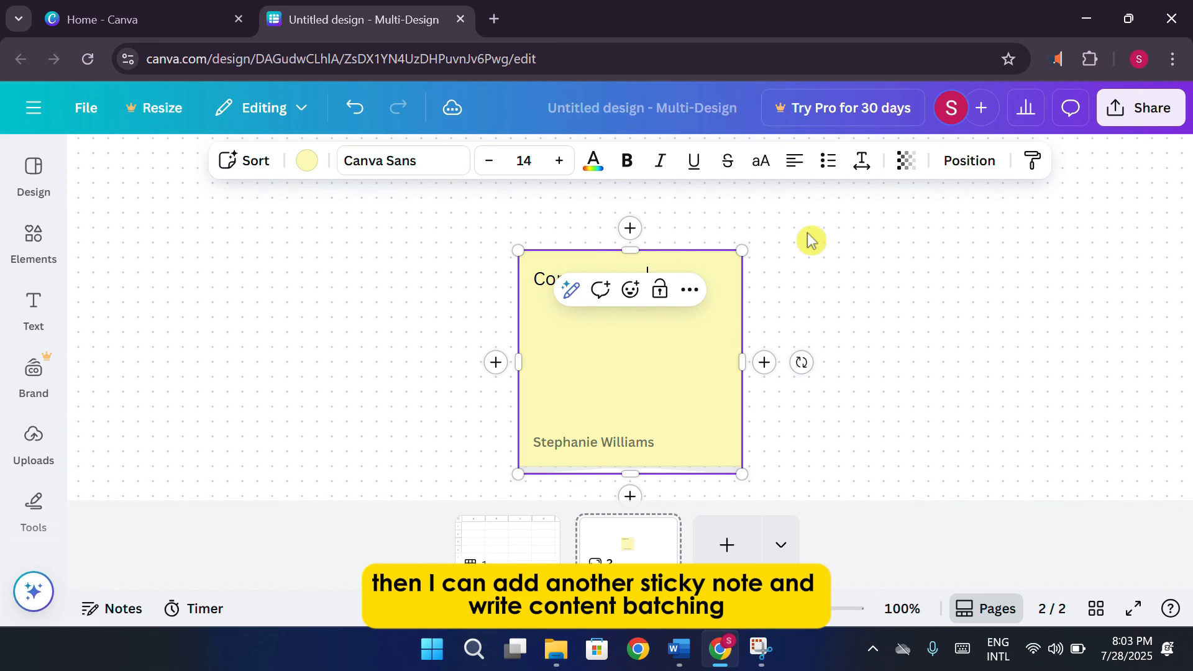
type("io")
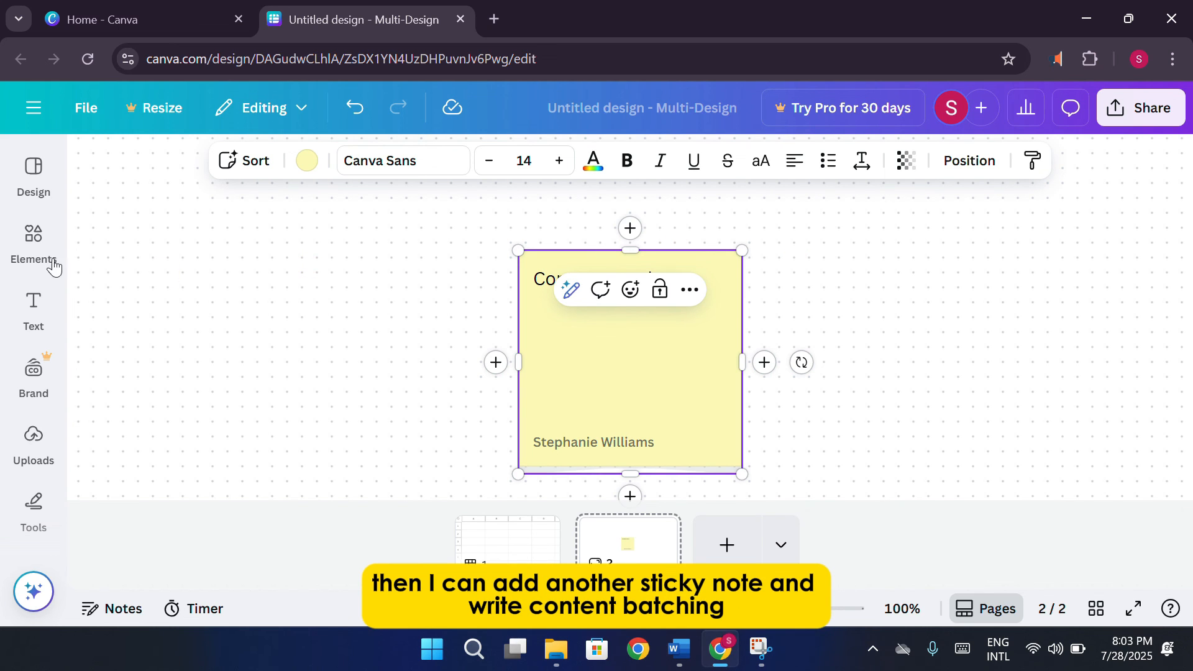
- Add a coral sticky note beside the yellow one and write "Conten making,..." on it
left_click(35, 245)
left_click(179, 371)
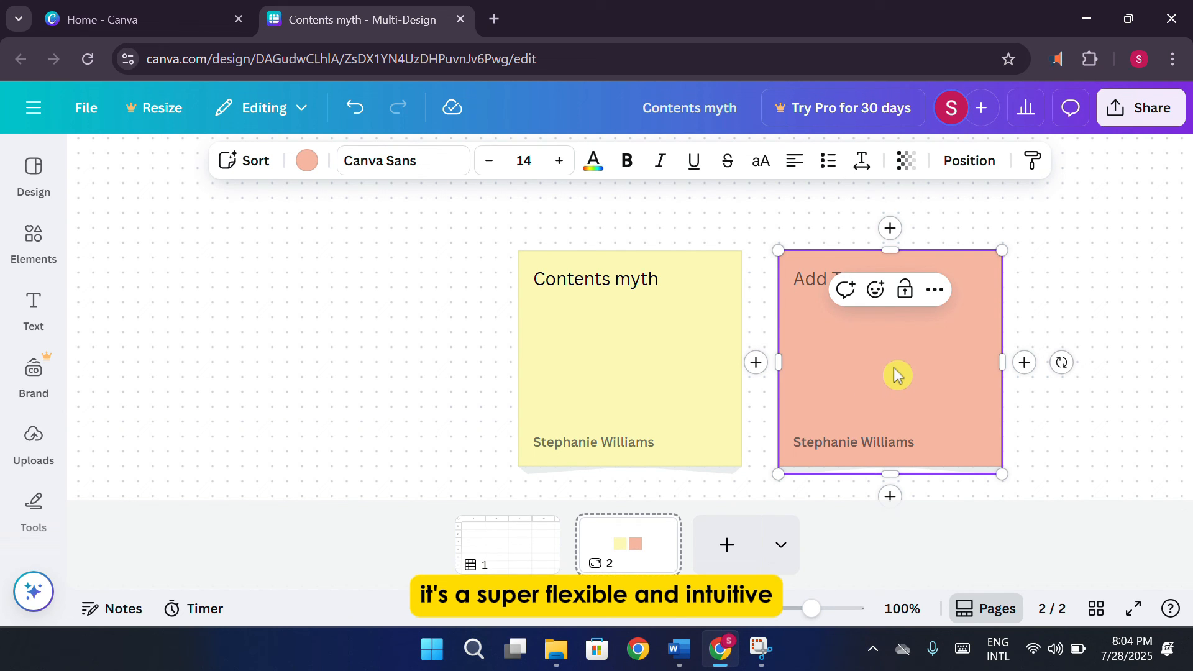
type("Co")
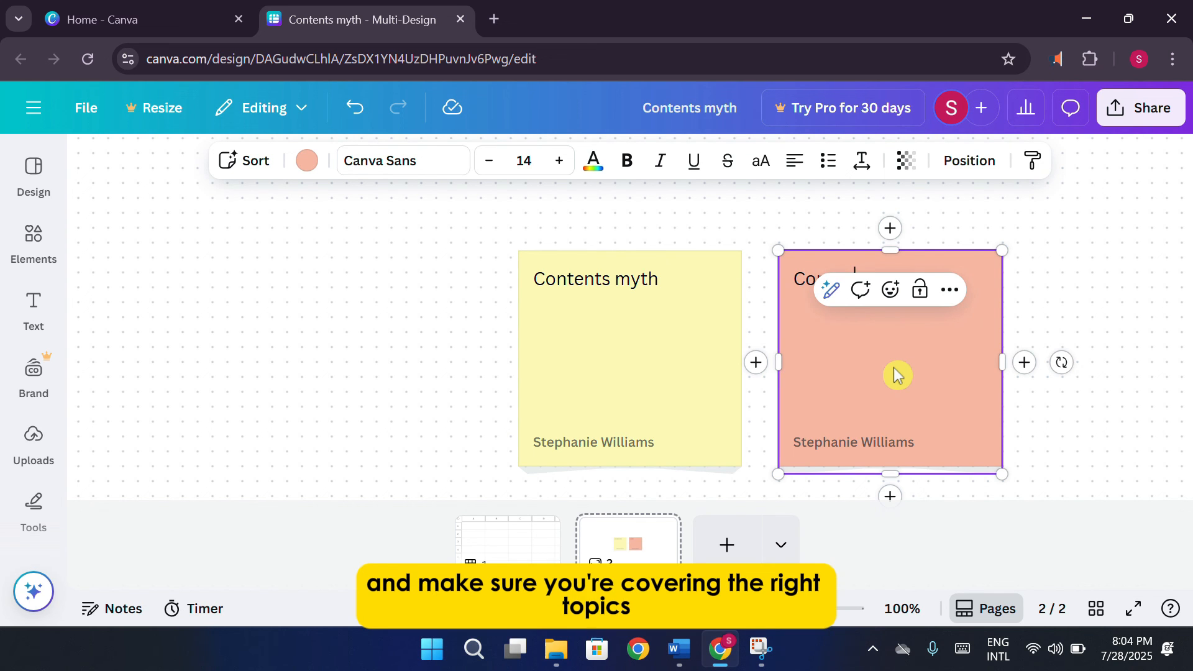
type("ntent guids")
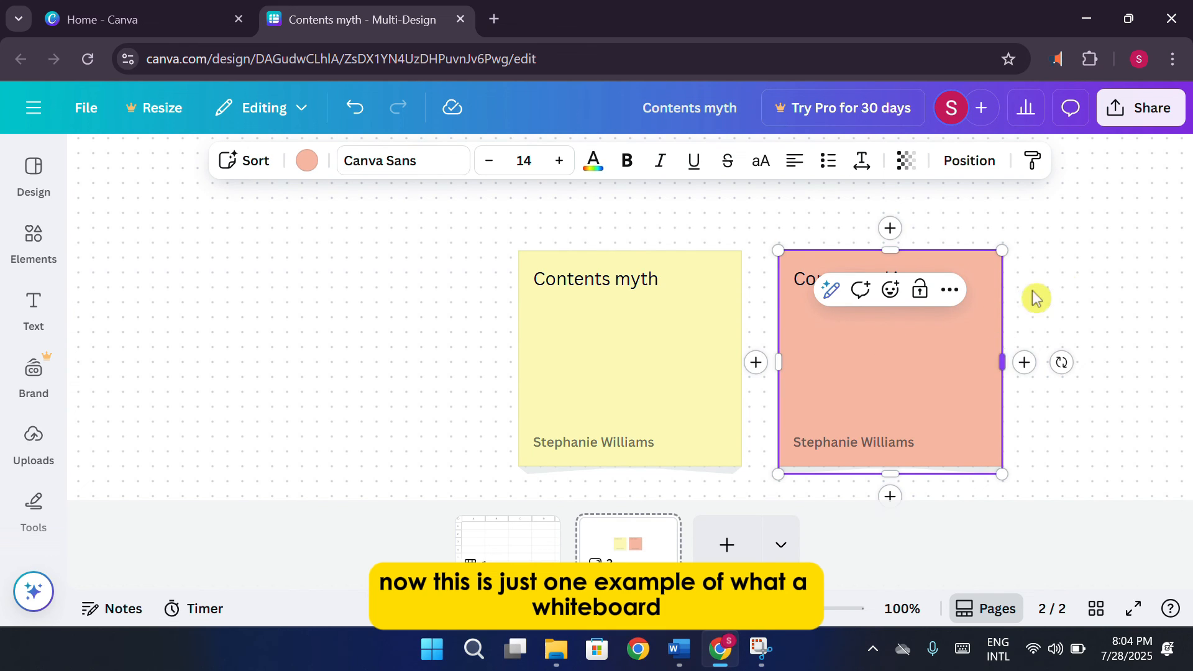
left_click(1124, 314)
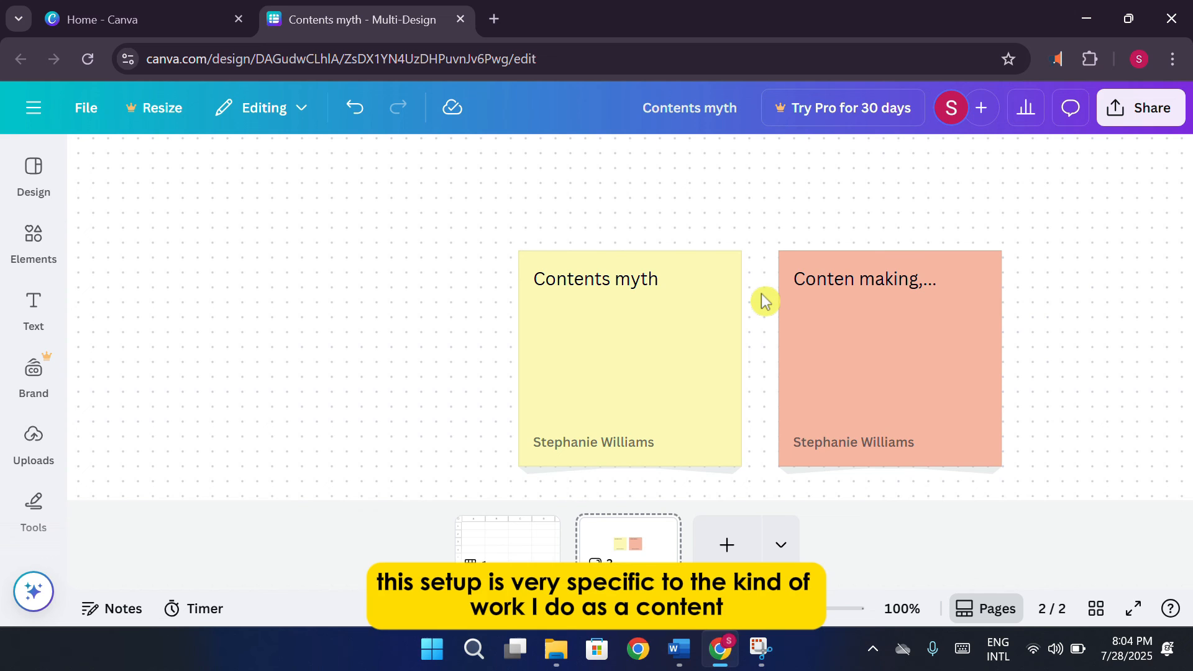
- Move the yellow sticky note to the whiteboard's upper-left area and line up the coral note beside it, dismissing the sorting tip
left_click_drag(602, 344, 197, 256)
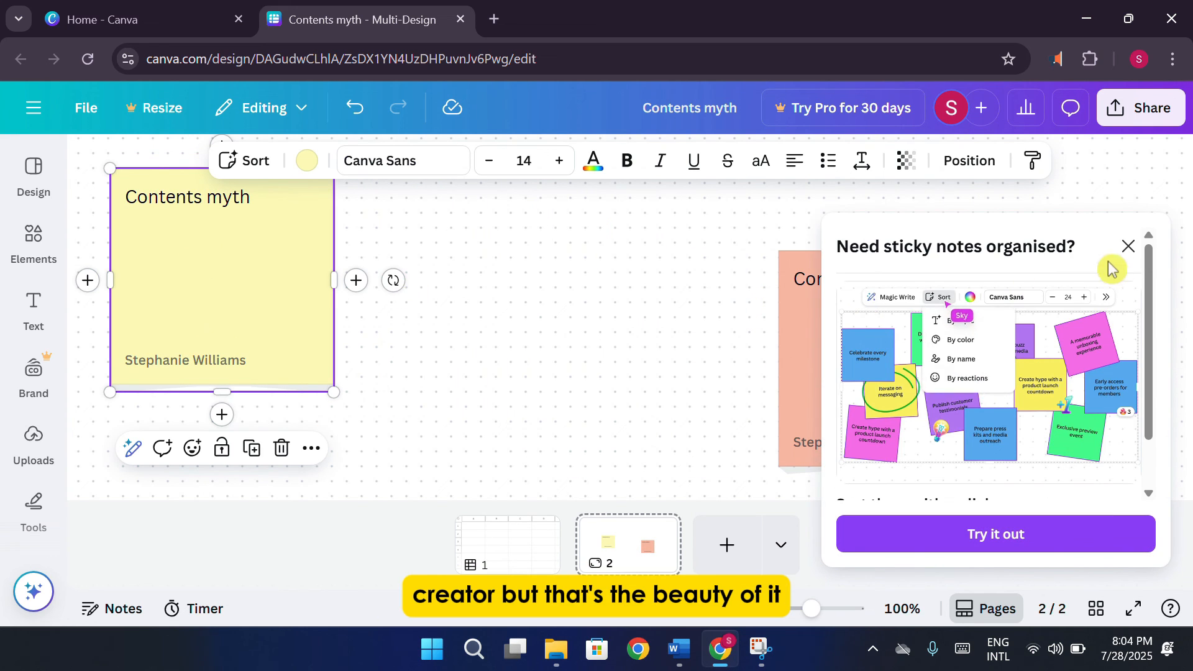
left_click(1128, 246)
left_click_drag(924, 325, 532, 286)
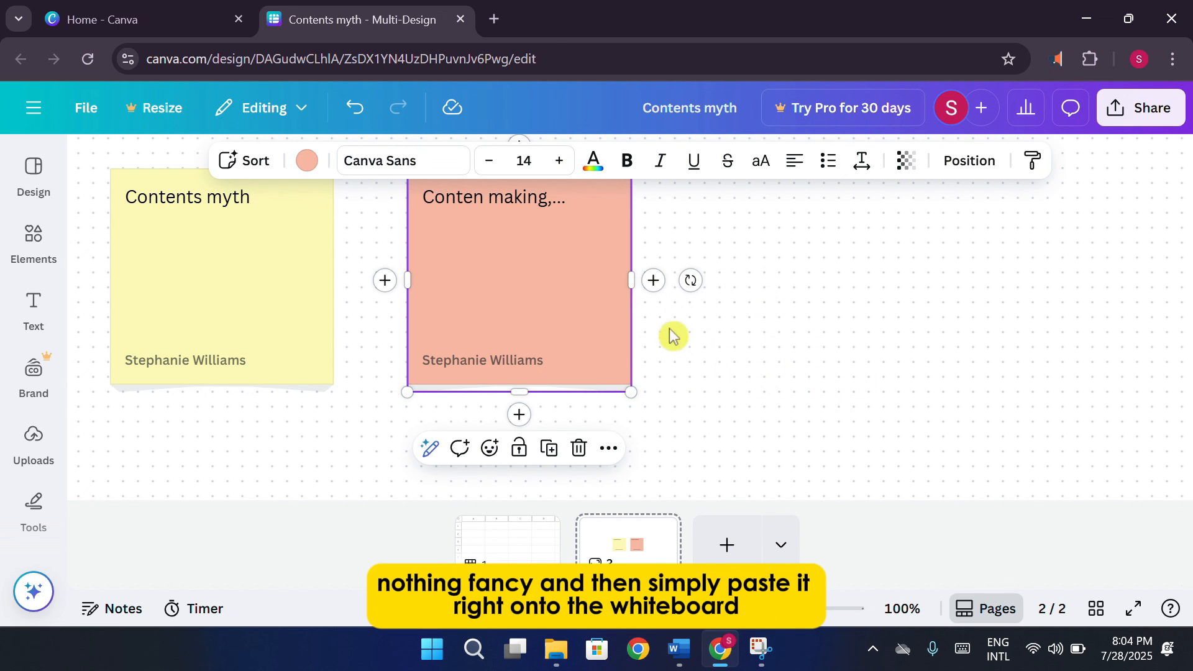
- Add the blue badge with a yellow checkmark from the whiteboard graphics, beside the coral sticky note
left_click(35, 234)
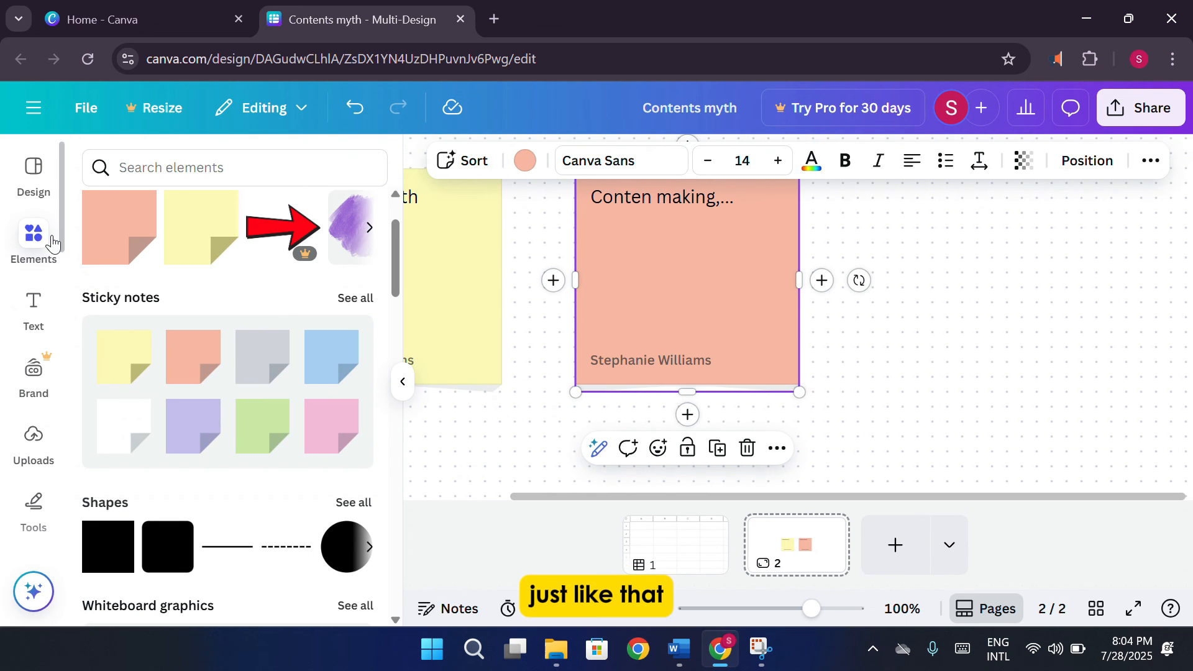
scroll(278, 401, "down", 6)
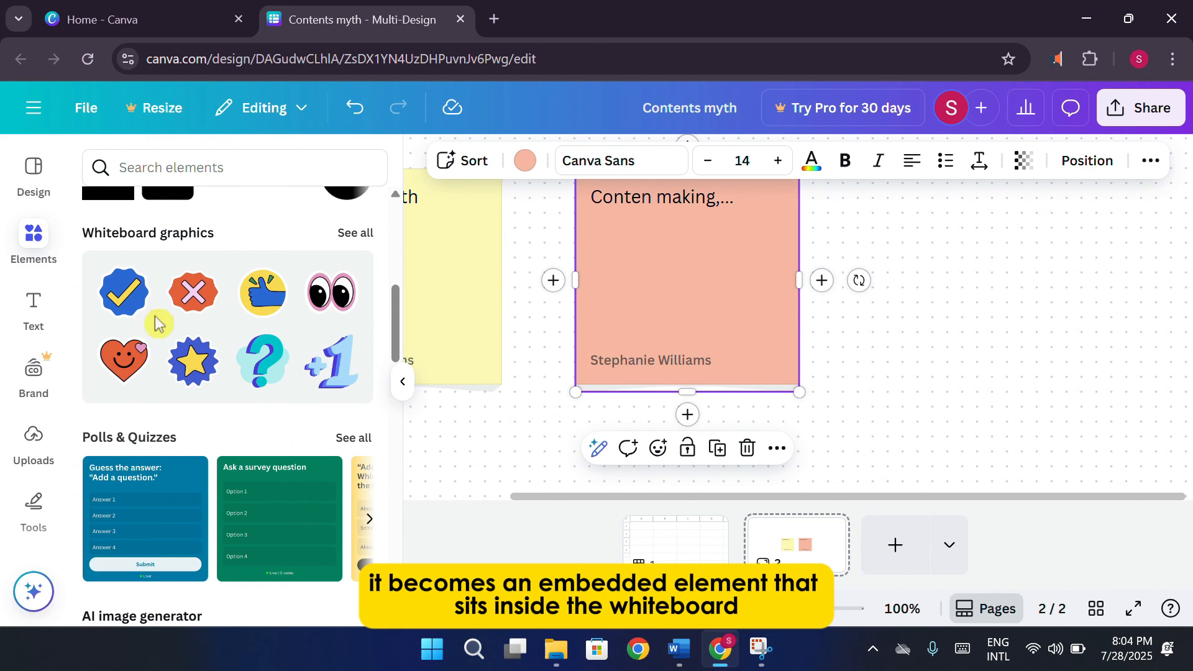
scroll(159, 323, "up", 2)
left_click_drag(128, 389, 895, 242)
left_click(928, 375)
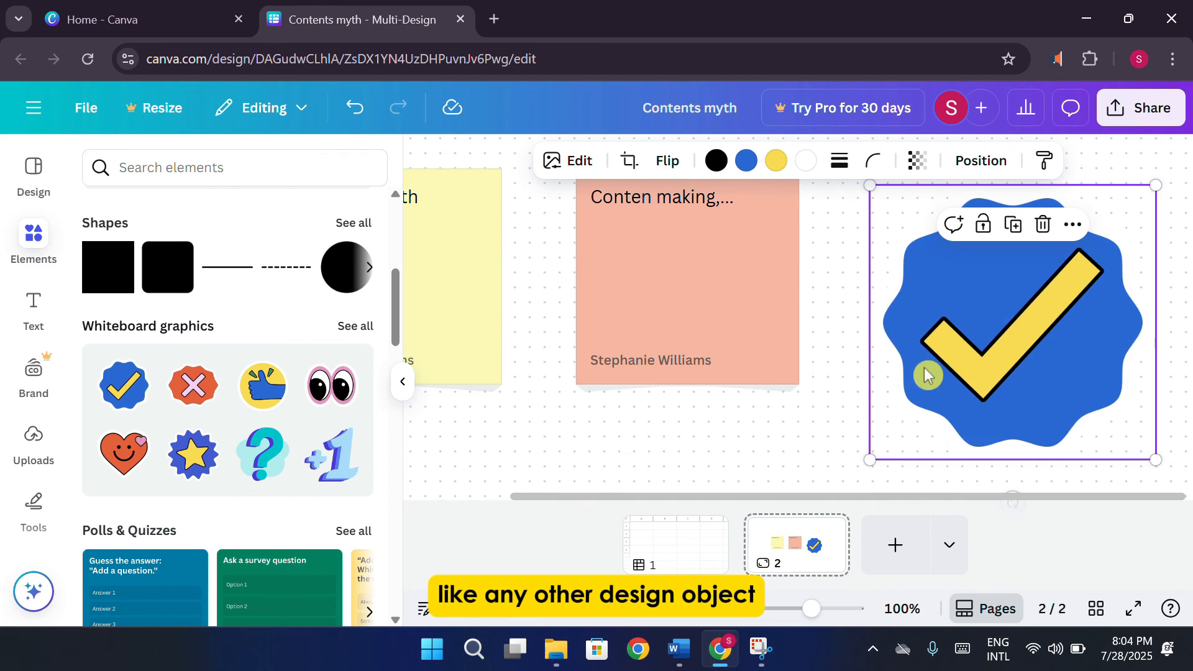
left_click(403, 382)
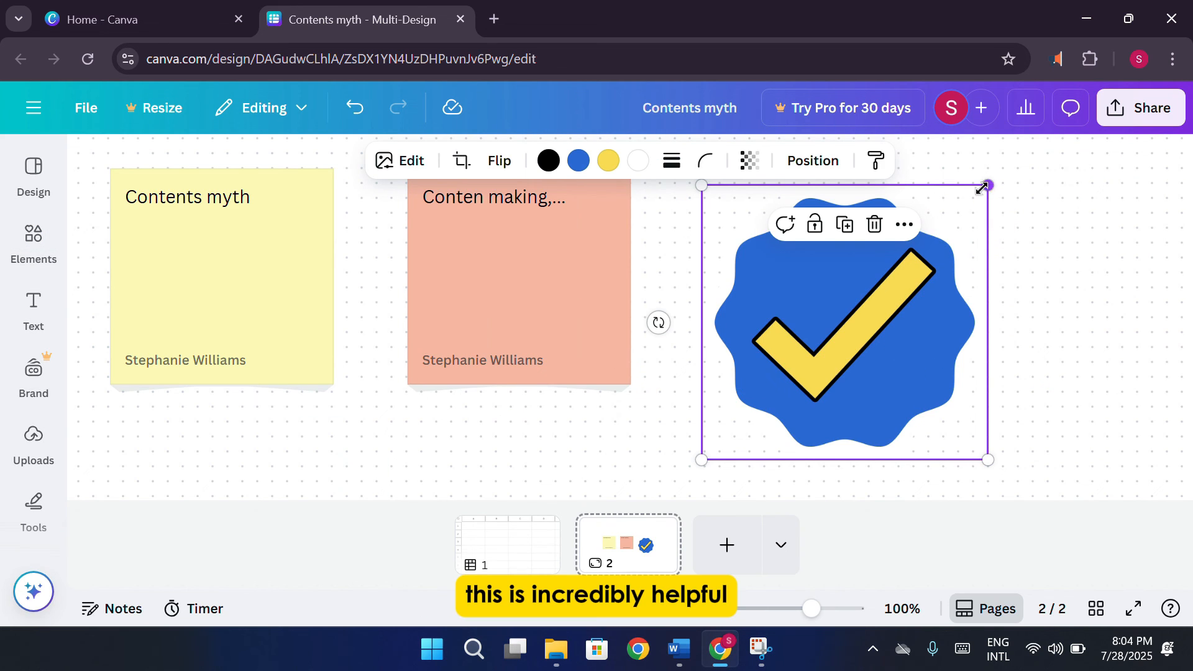
- Shrink the checkmark badge and place it on the yellow sticky note, just after the "Contents myth" text
left_click_drag(982, 188, 800, 365)
left_click_drag(762, 424, 309, 245)
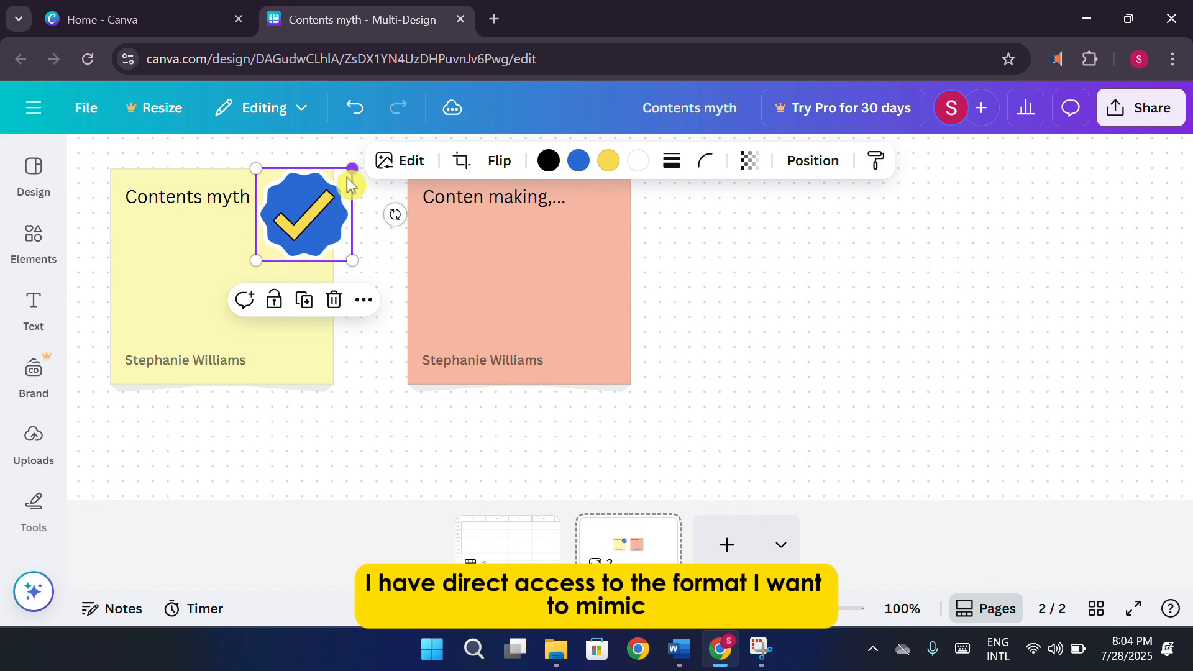
left_click_drag(350, 182, 297, 208)
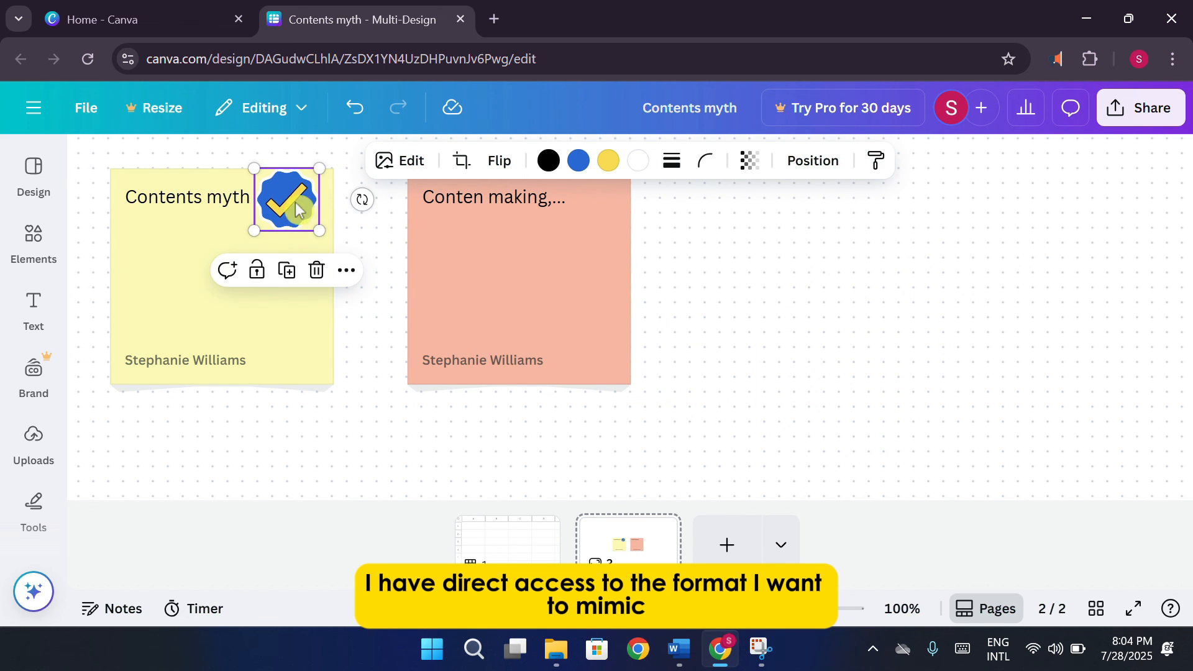
left_click(802, 324)
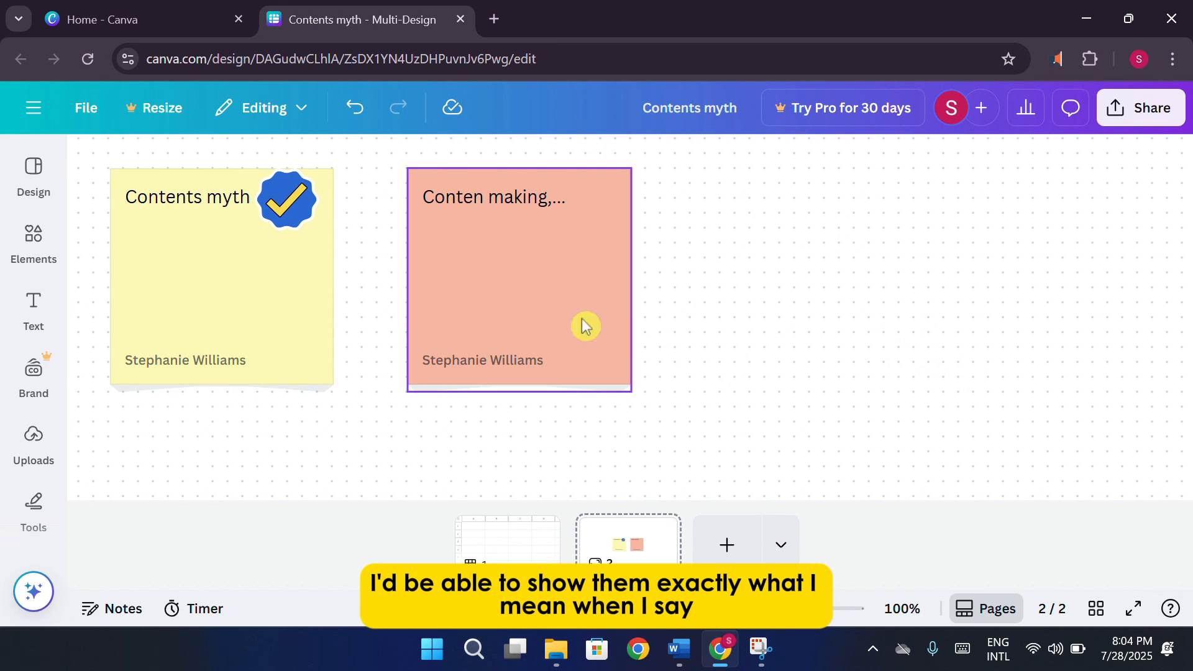
- Add the thumbs-up graphic from the Graphics elements to the whiteboard
left_click(35, 311)
left_click(51, 253)
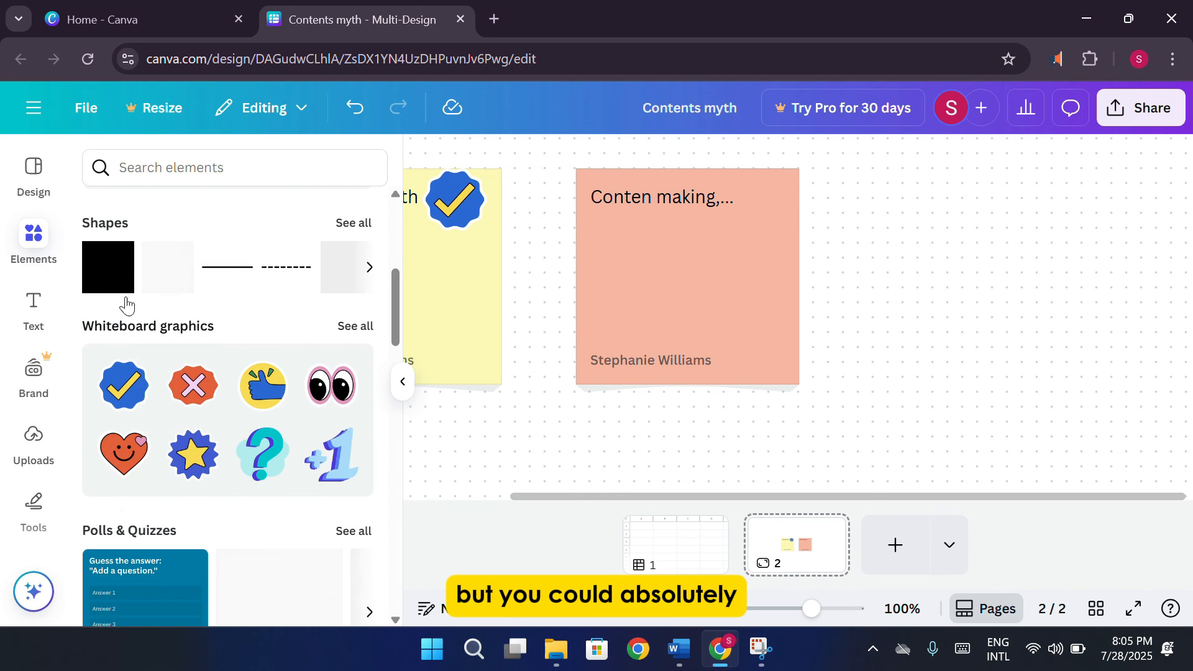
scroll(311, 440, "down", 10)
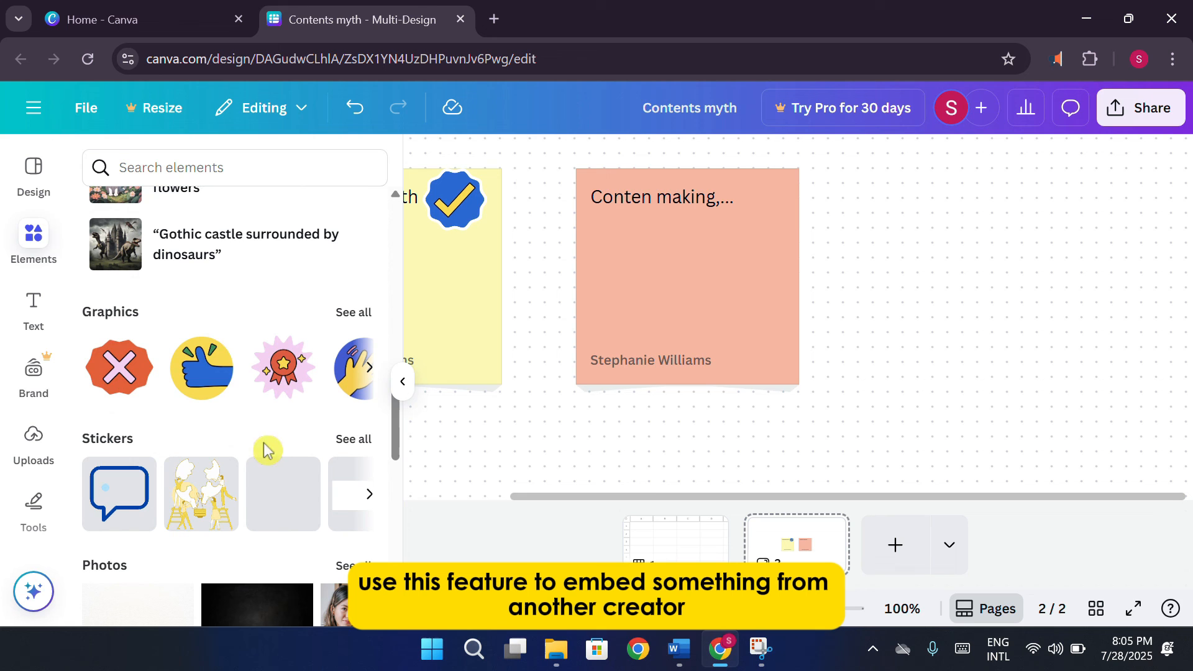
left_click(205, 366)
- Shrink the thumbs-up graphic and place it on the coral sticky note, below the text near the note's right edge
left_click_drag(942, 225, 751, 408)
left_click_drag(711, 459, 746, 267)
left_click(891, 307)
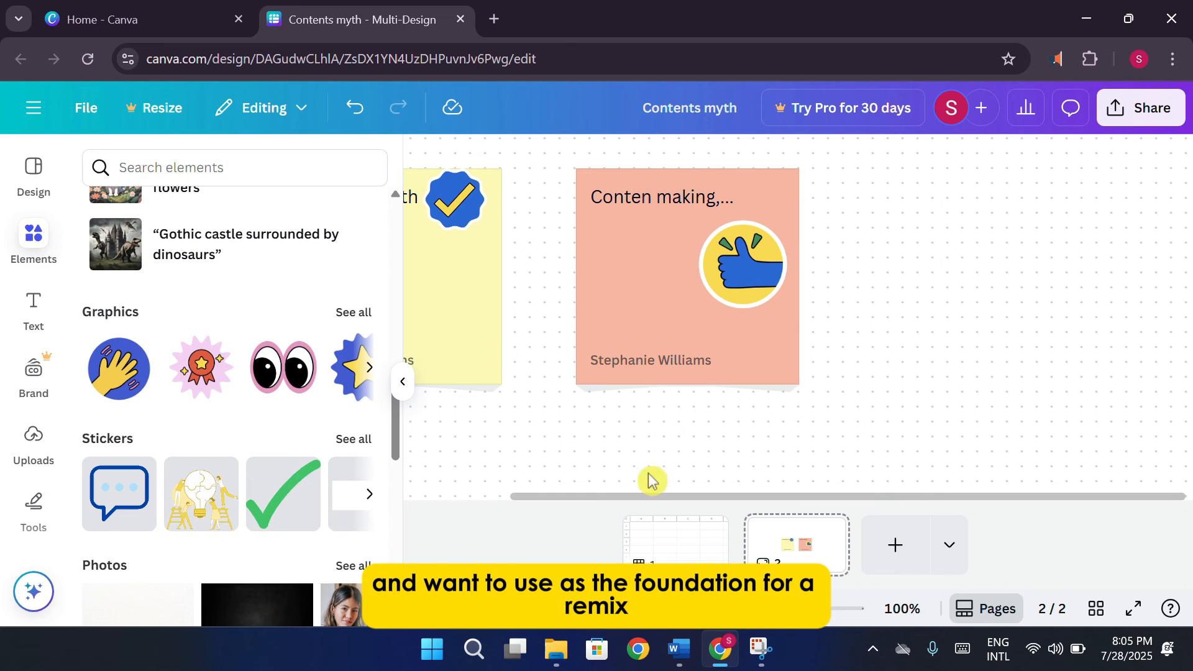
left_click(403, 382)
scroll(733, 312, "up", 1)
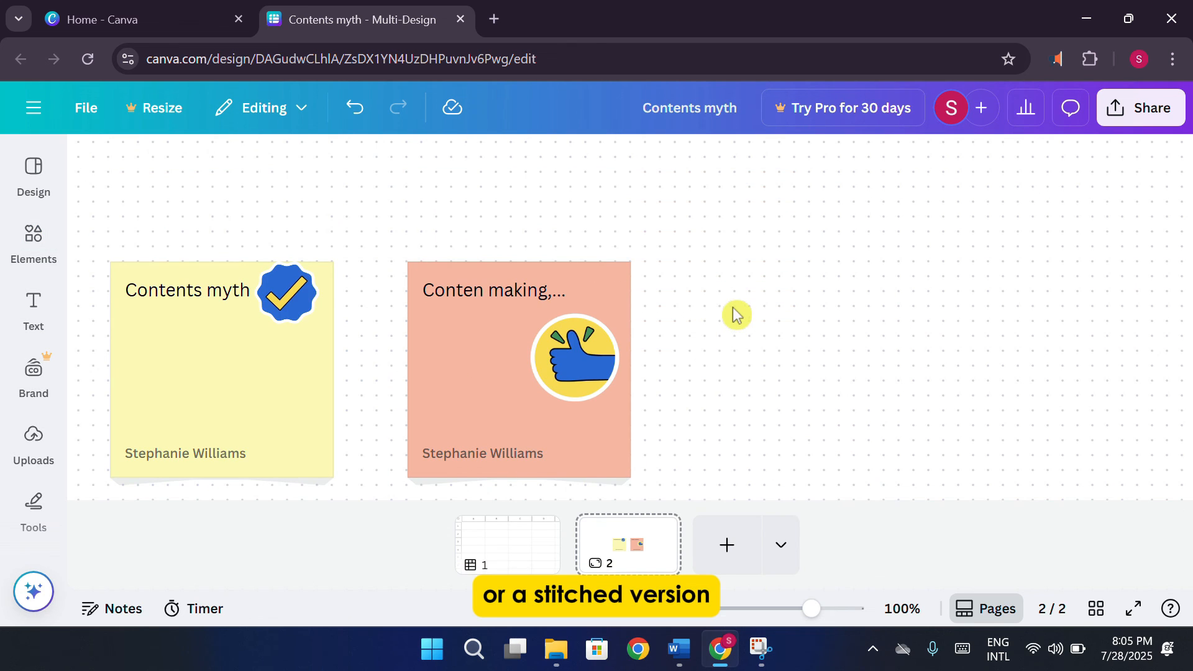
scroll(747, 312, "down", 1)
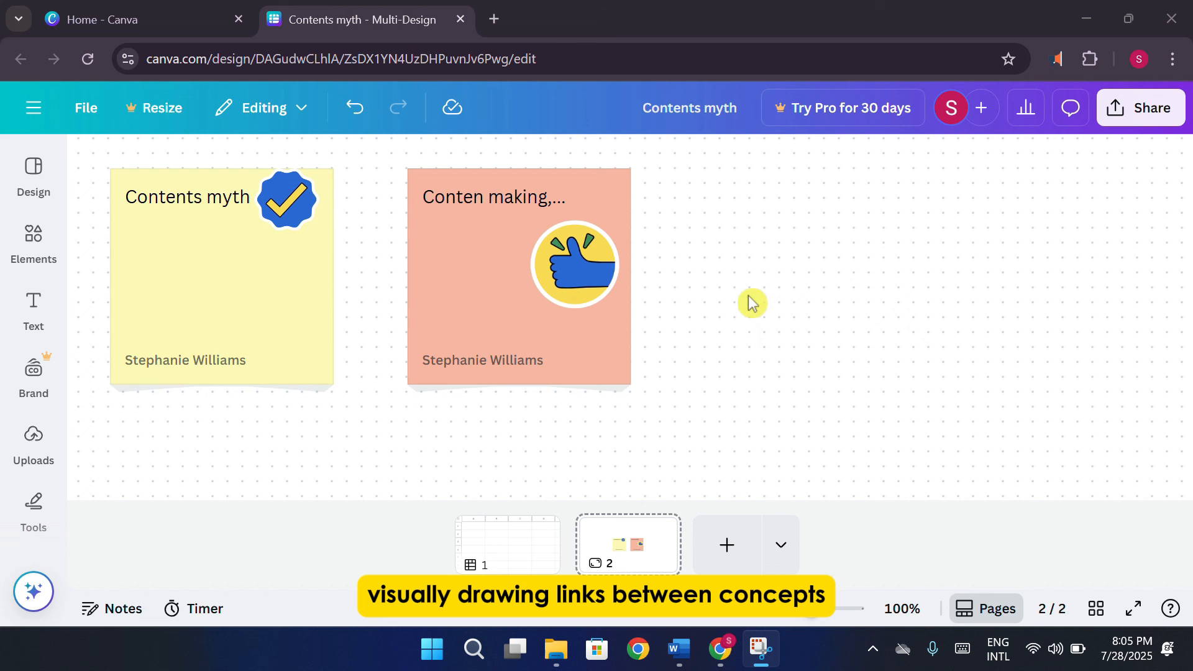
- Add the blue speech-bubble sticker with three dots to the whiteboard, beside the coral sticky note
left_click(33, 240)
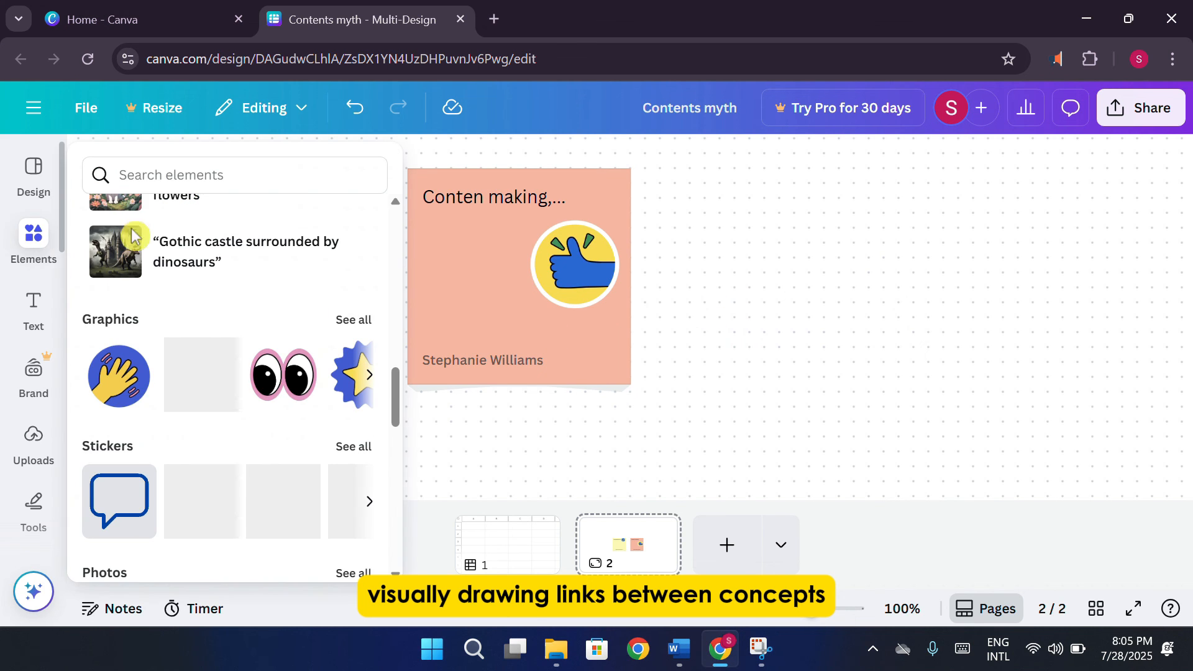
scroll(222, 416, "down", 3)
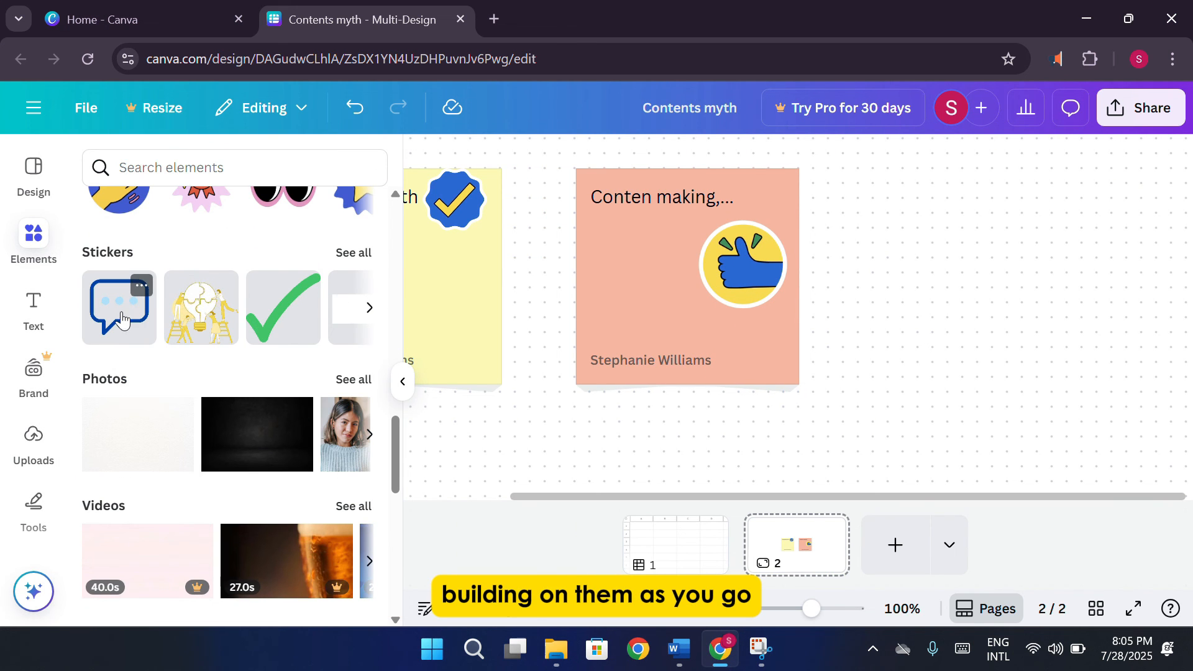
left_click_drag(122, 320, 972, 319)
- Shrink the speech-bubble sticker to roughly the size of a sticky note and move it next to the coral note's lower-right corner
scroll(786, 287, "up", 5)
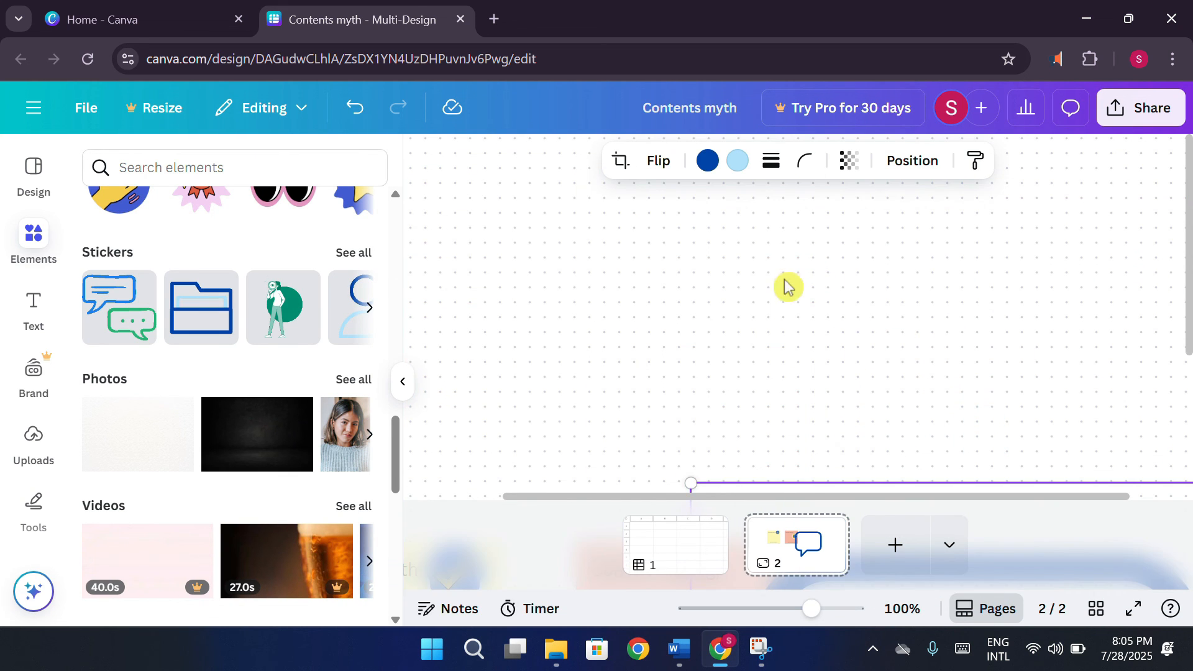
left_click_drag(693, 392, 932, 441)
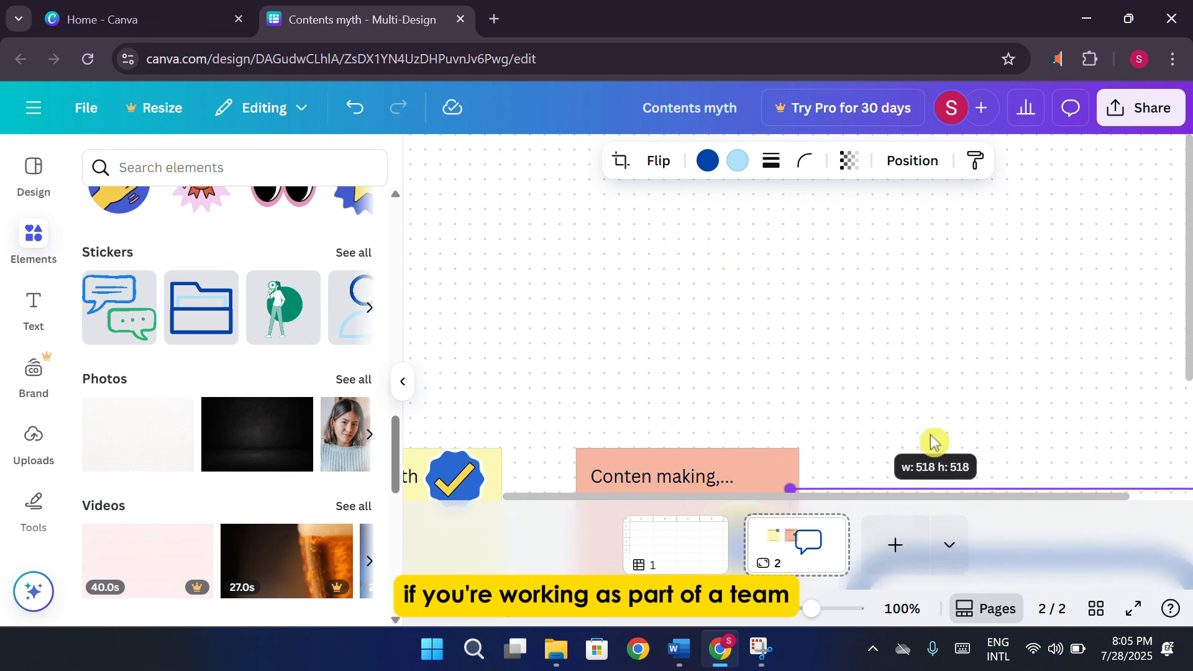
scroll(950, 383, "down", 5)
left_click_drag(969, 373, 471, 411)
left_click_drag(595, 355, 616, 424)
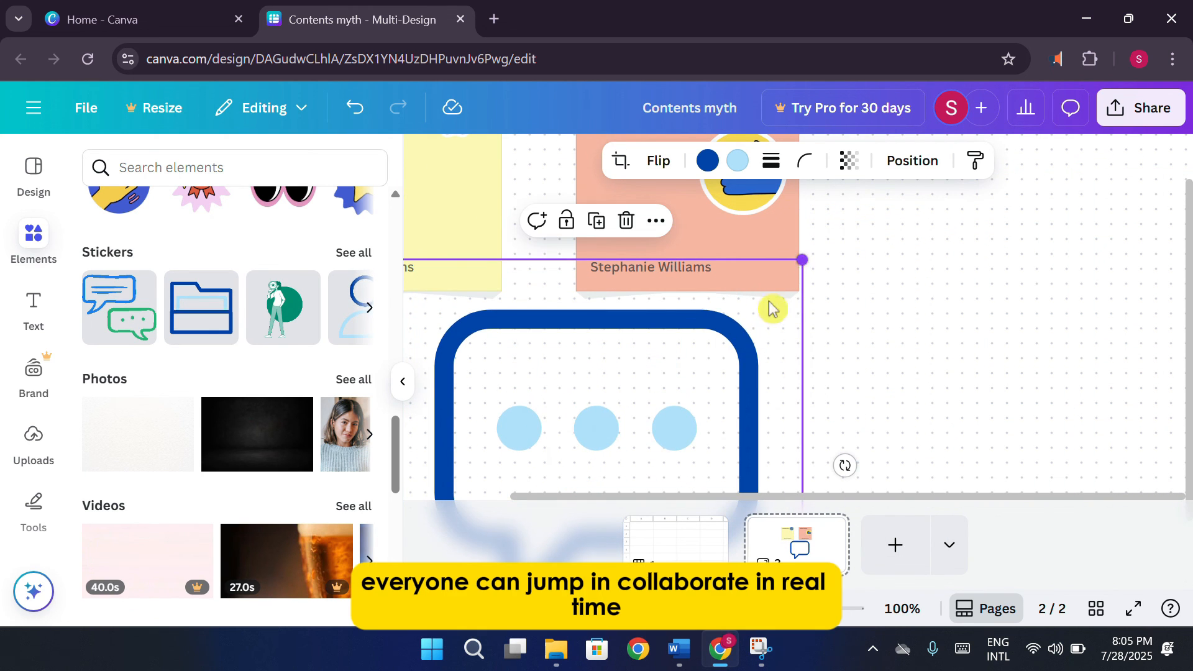
left_click_drag(802, 260, 595, 413)
left_click_drag(566, 463, 961, 240)
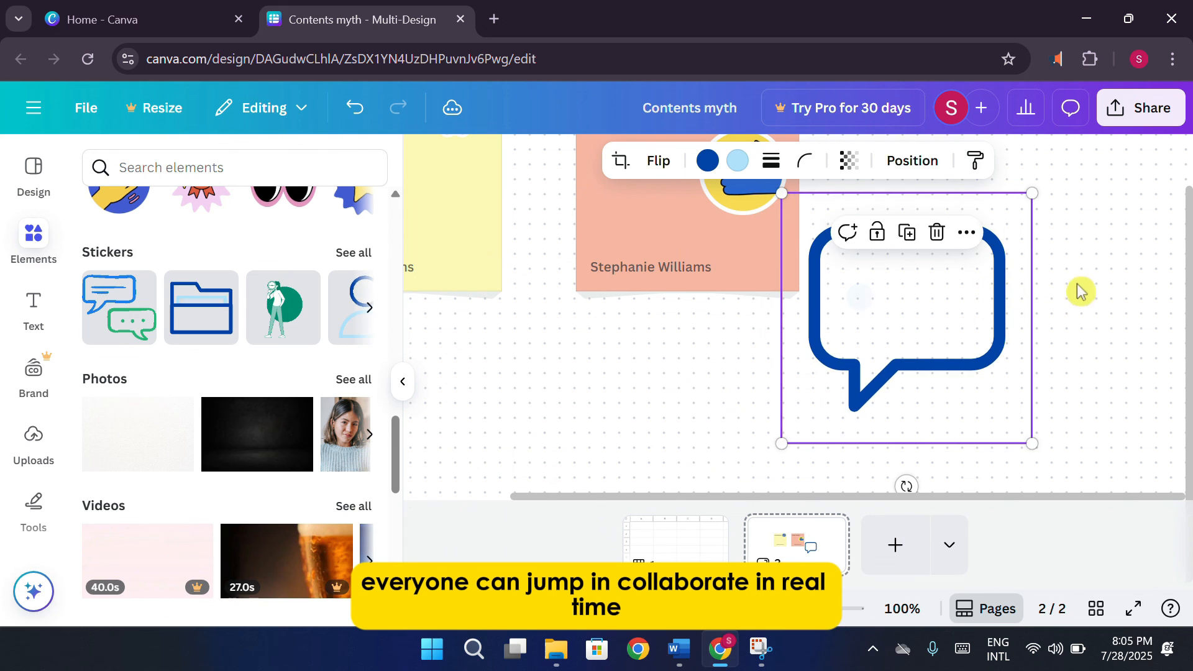
left_click(466, 415)
left_click(402, 381)
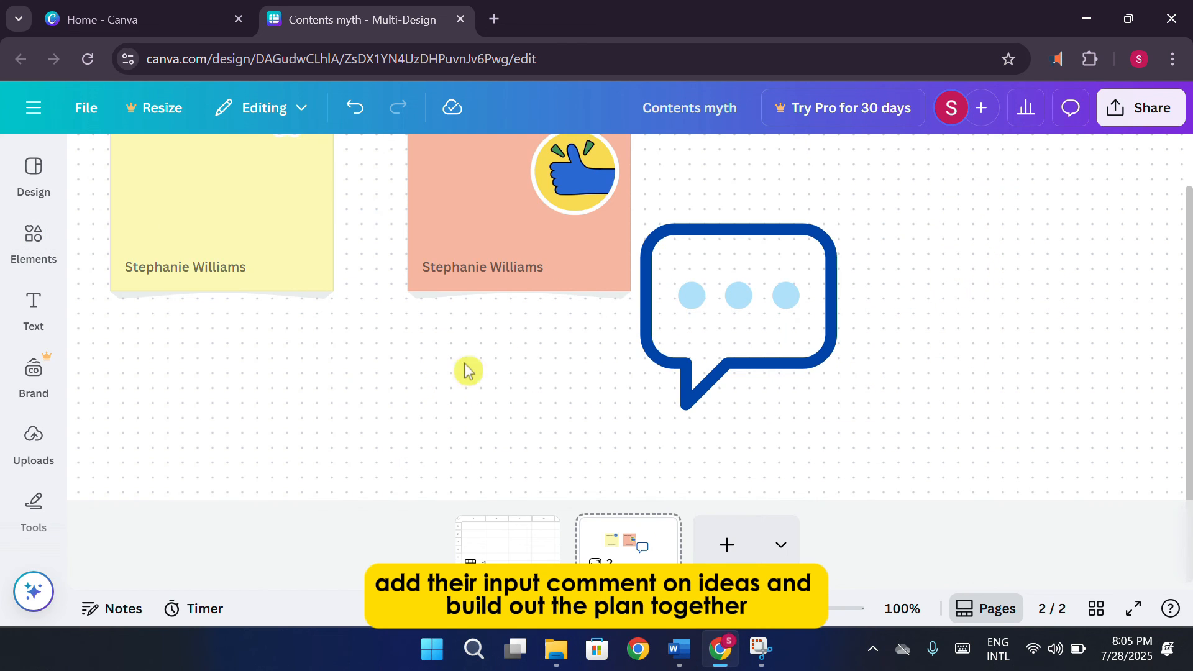
- Align the speech-bubble sticker in a row with the two sticky notes, leaving a small gap beside the coral note
scroll(738, 367, "up", 2)
left_click_drag(740, 360, 805, 288)
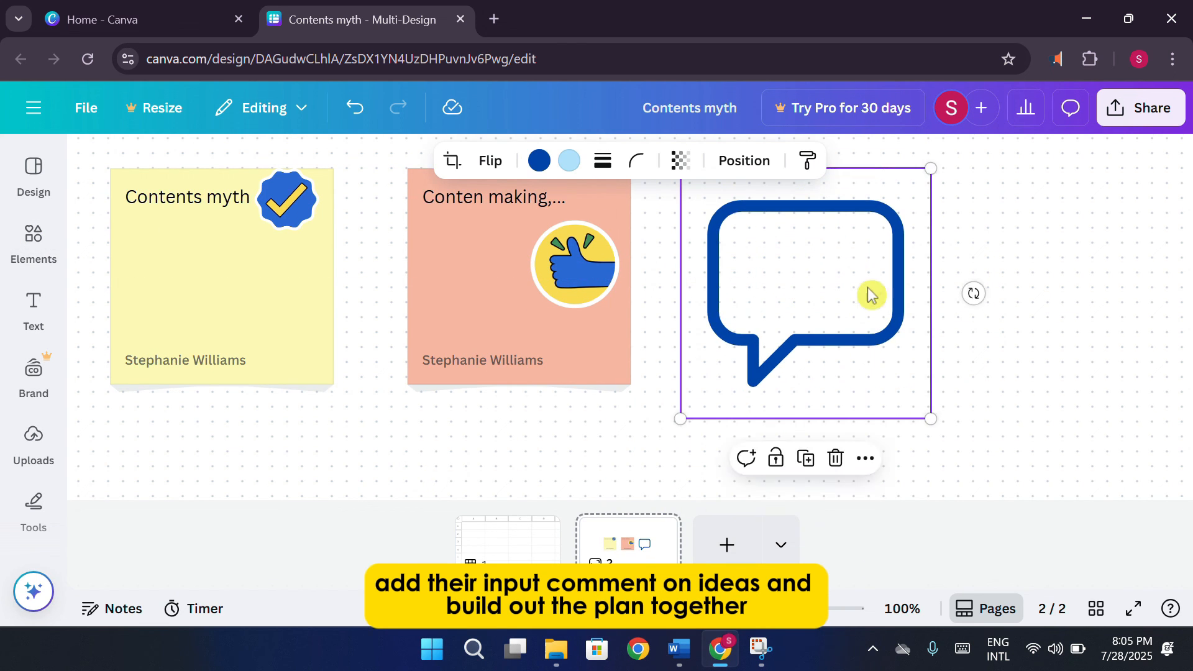
left_click(985, 341)
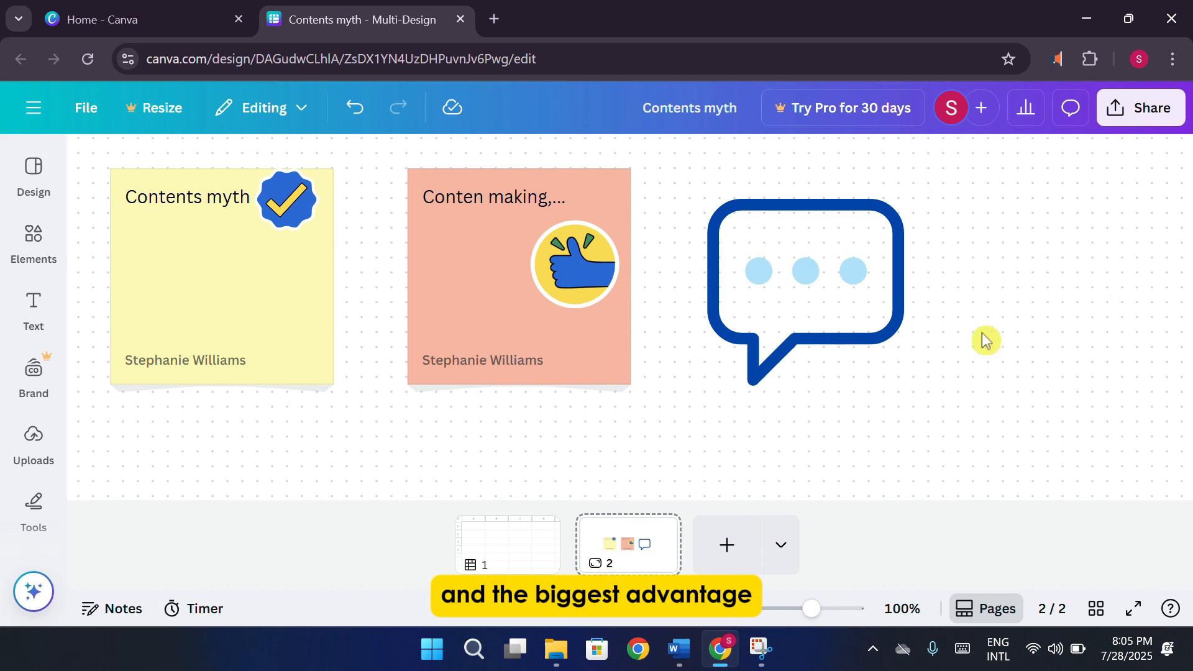
left_click(33, 308)
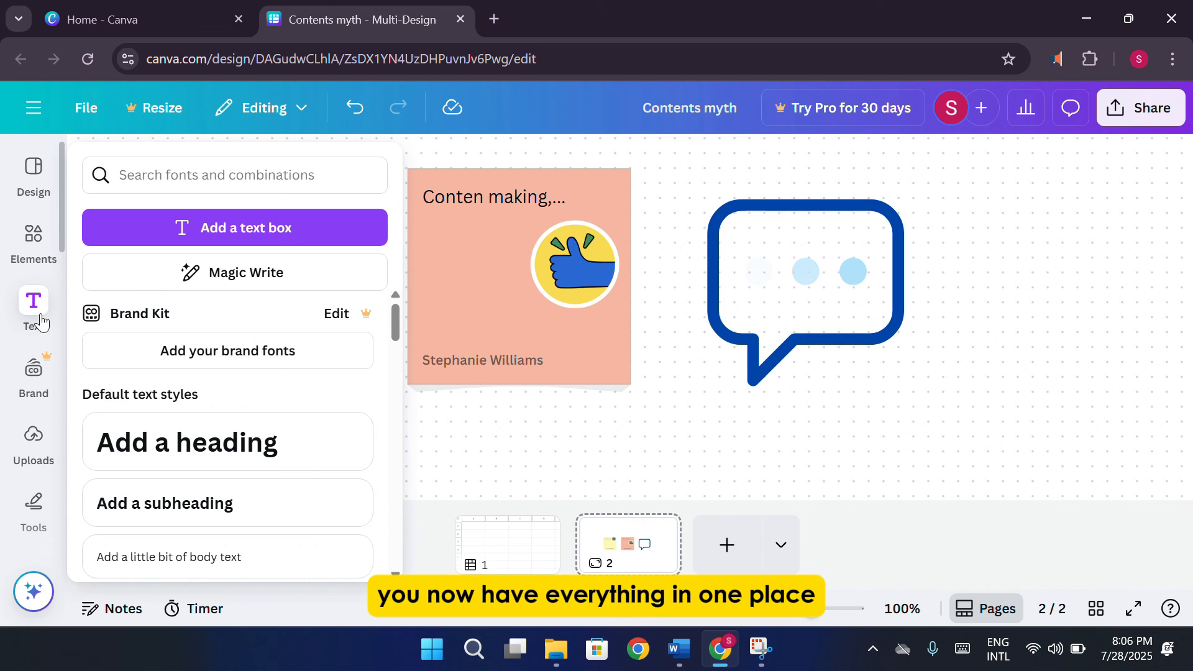
left_click(439, 417)
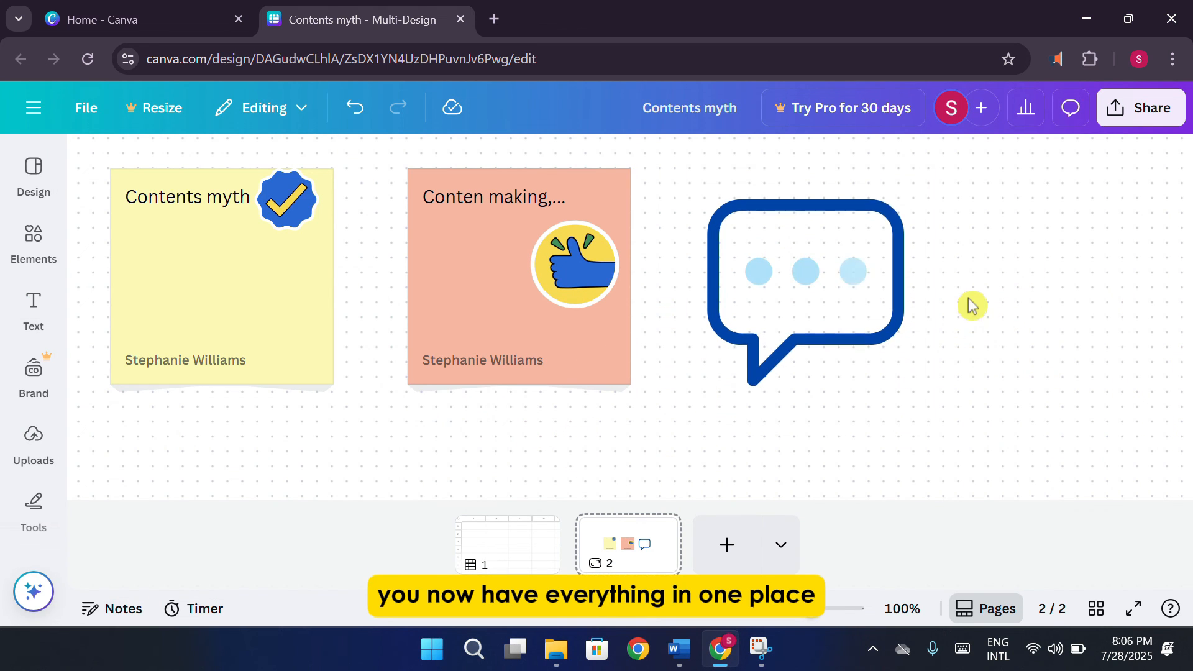
left_click(46, 318)
left_click(997, 476)
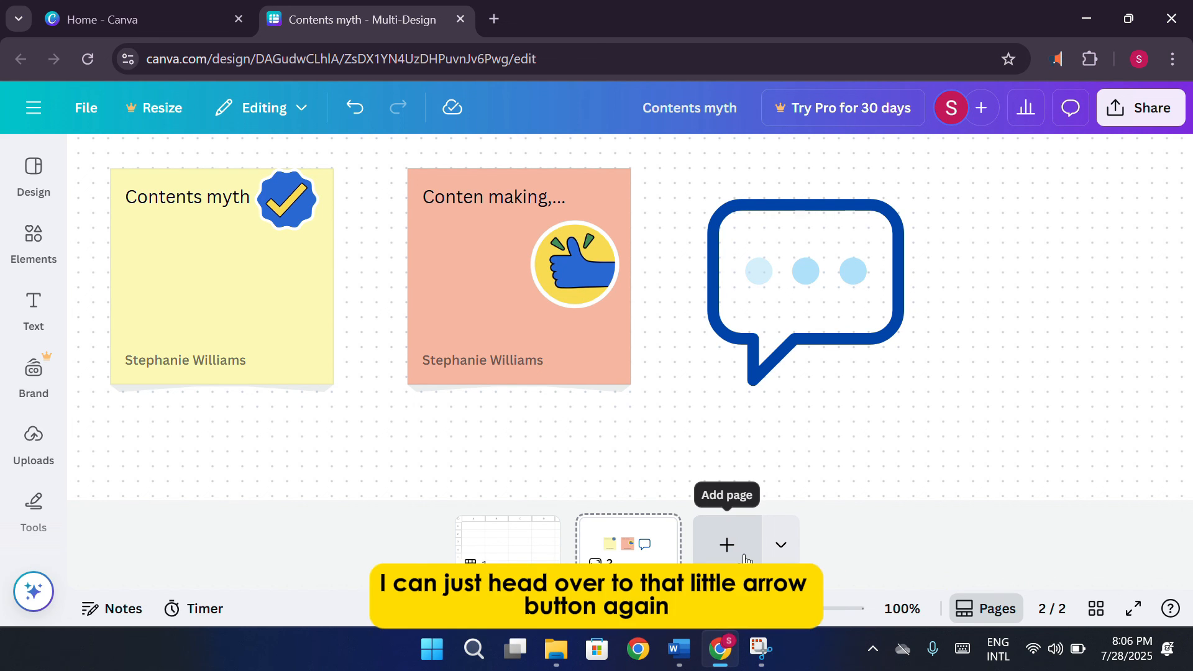
left_click(780, 550)
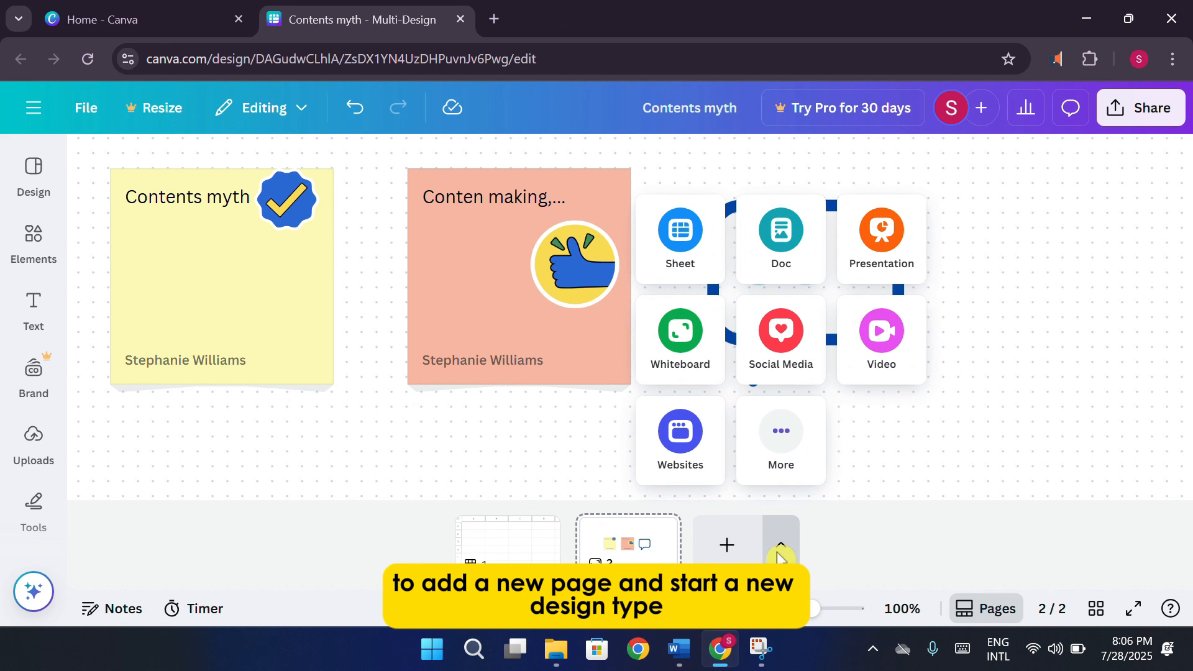
left_click(782, 450)
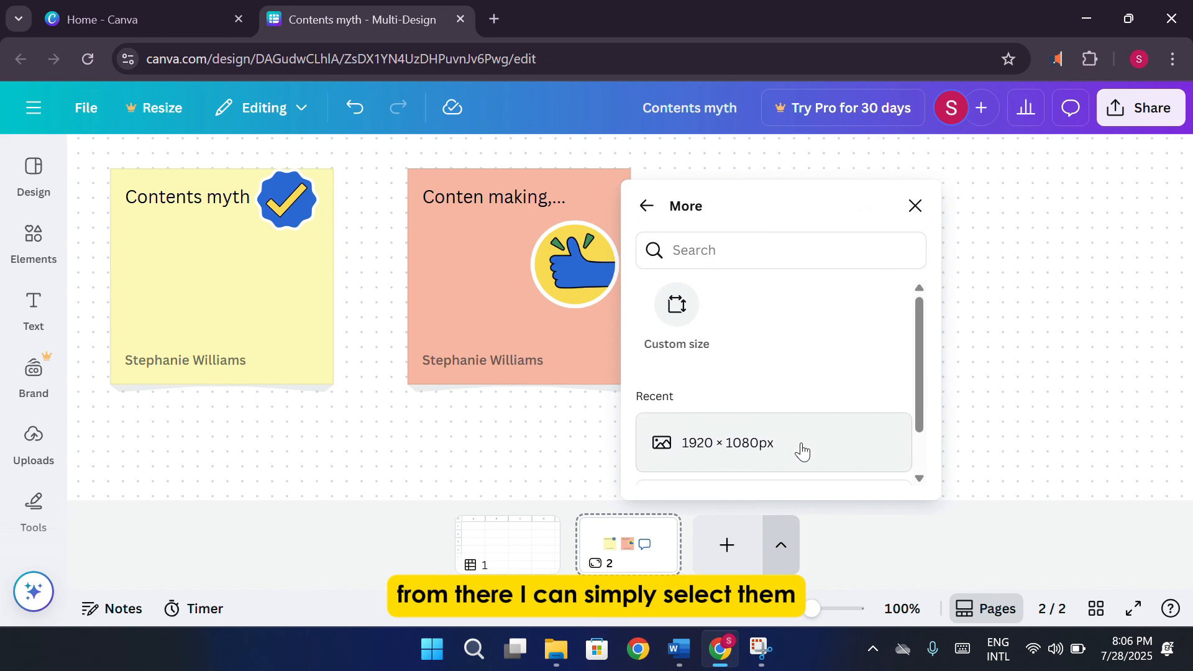
left_click(647, 206)
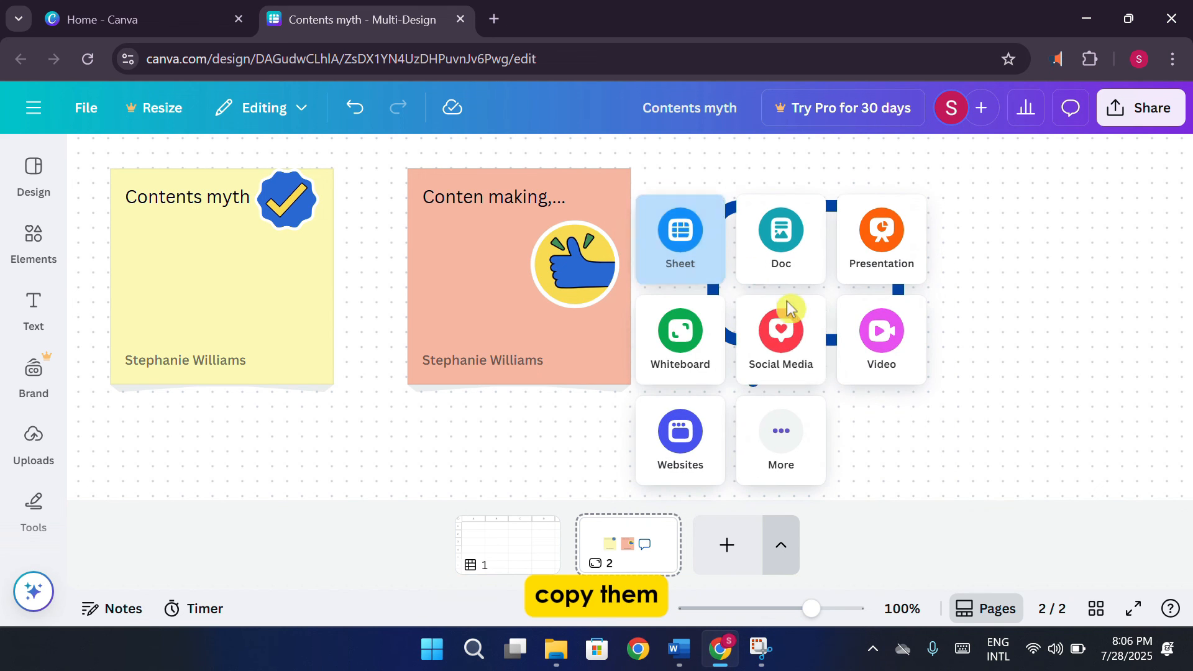
left_click(889, 544)
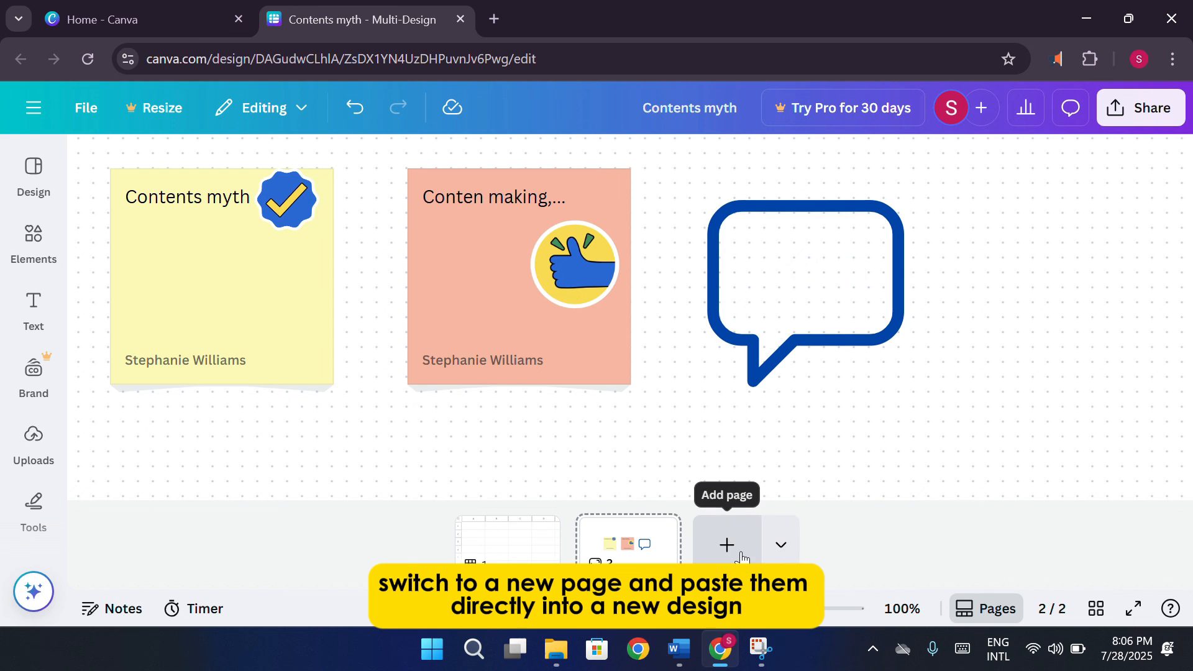
- Add a blank Whiteboard page and a Doc page after the sticky-note whiteboard
left_click(778, 553)
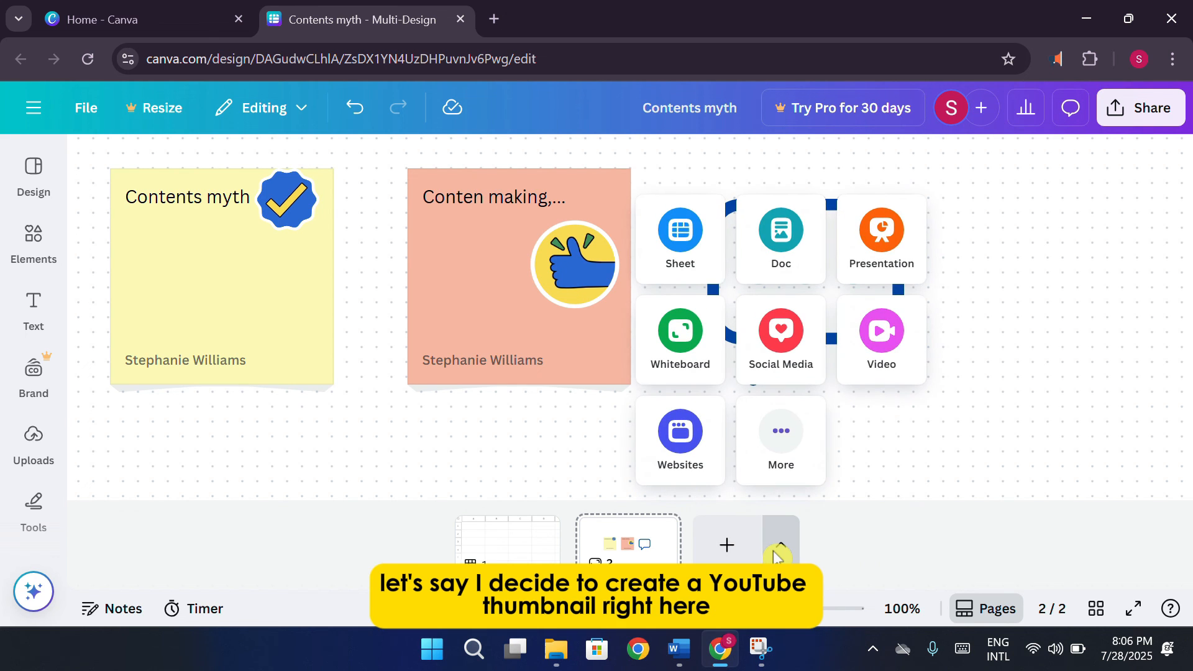
left_click(689, 358)
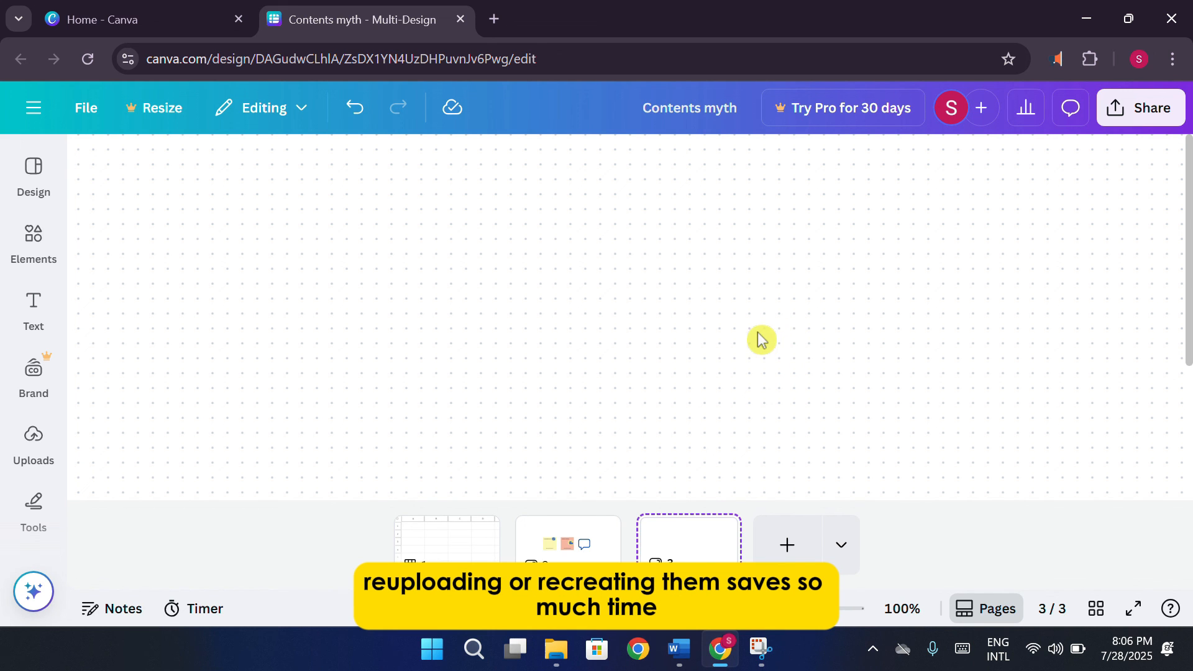
left_click(853, 558)
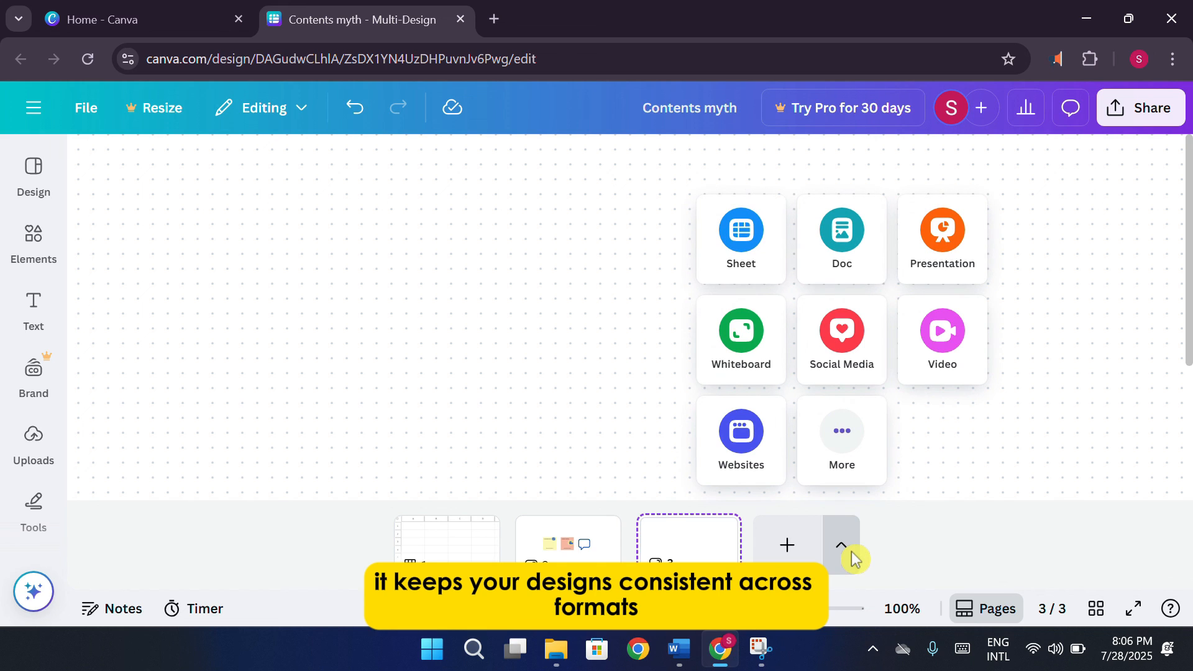
left_click(843, 264)
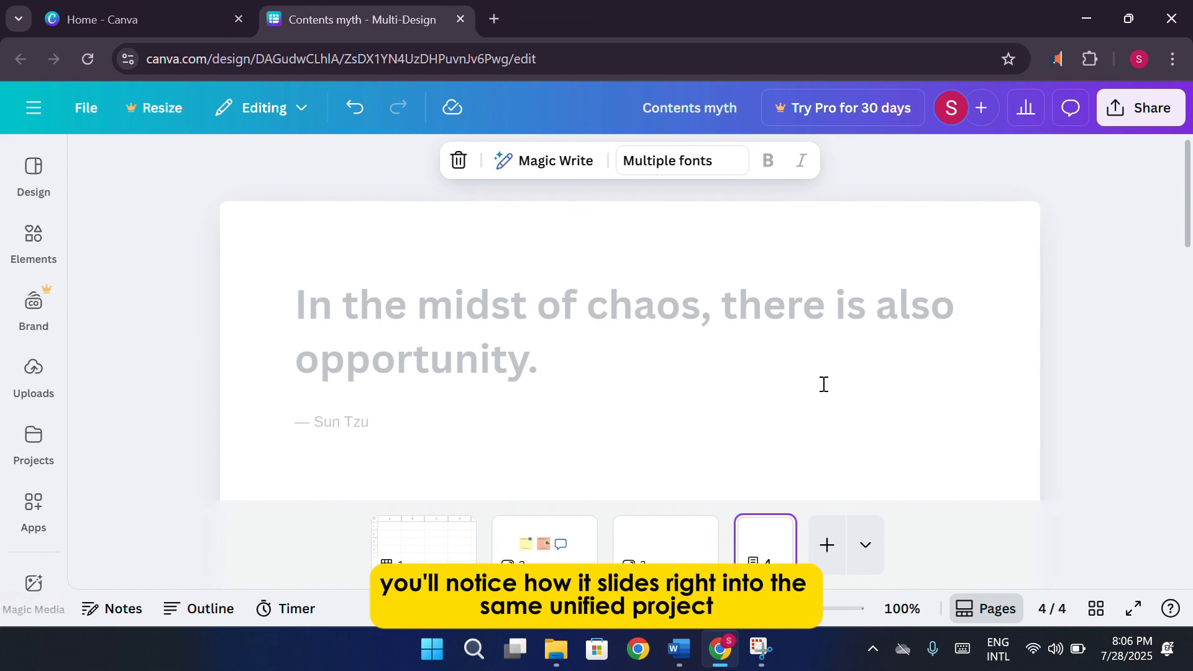
- View the sheet page, the sticky-note whiteboard and the blank whiteboard page in turn
left_click(418, 553)
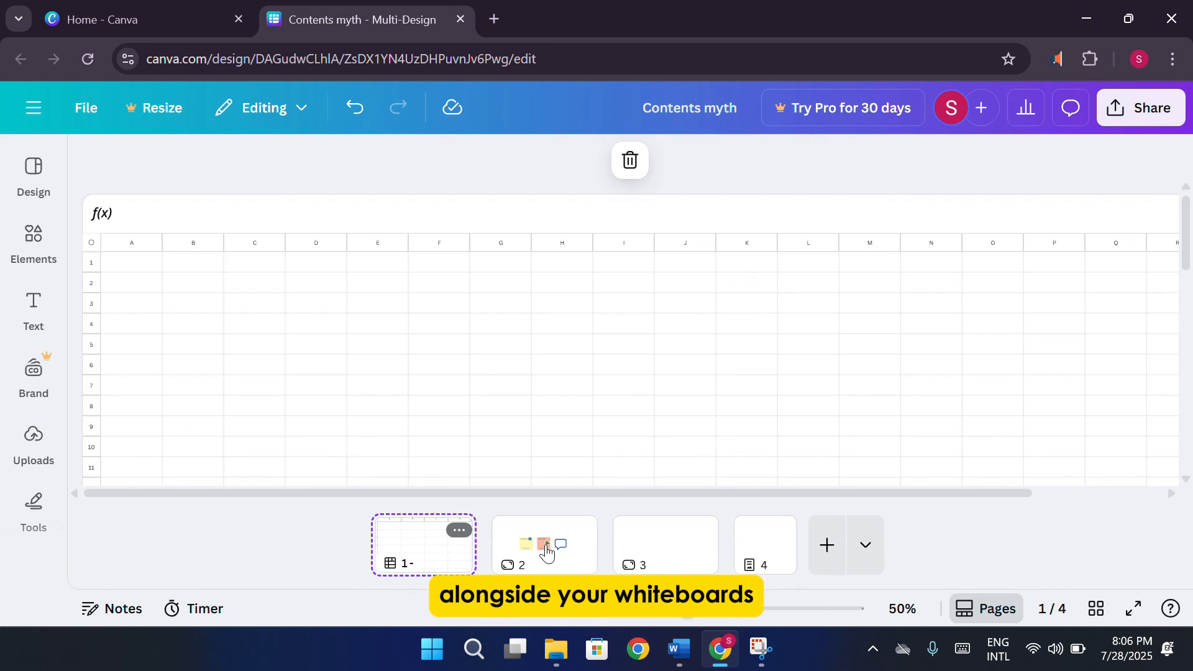
left_click(546, 552)
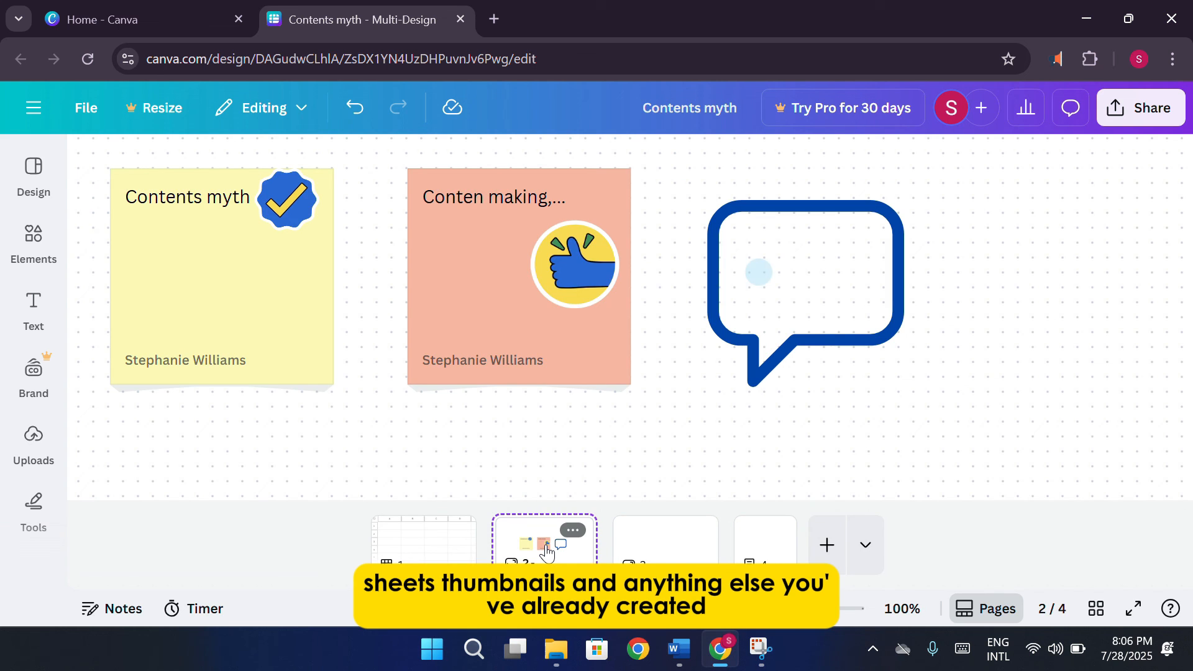
left_click(670, 559)
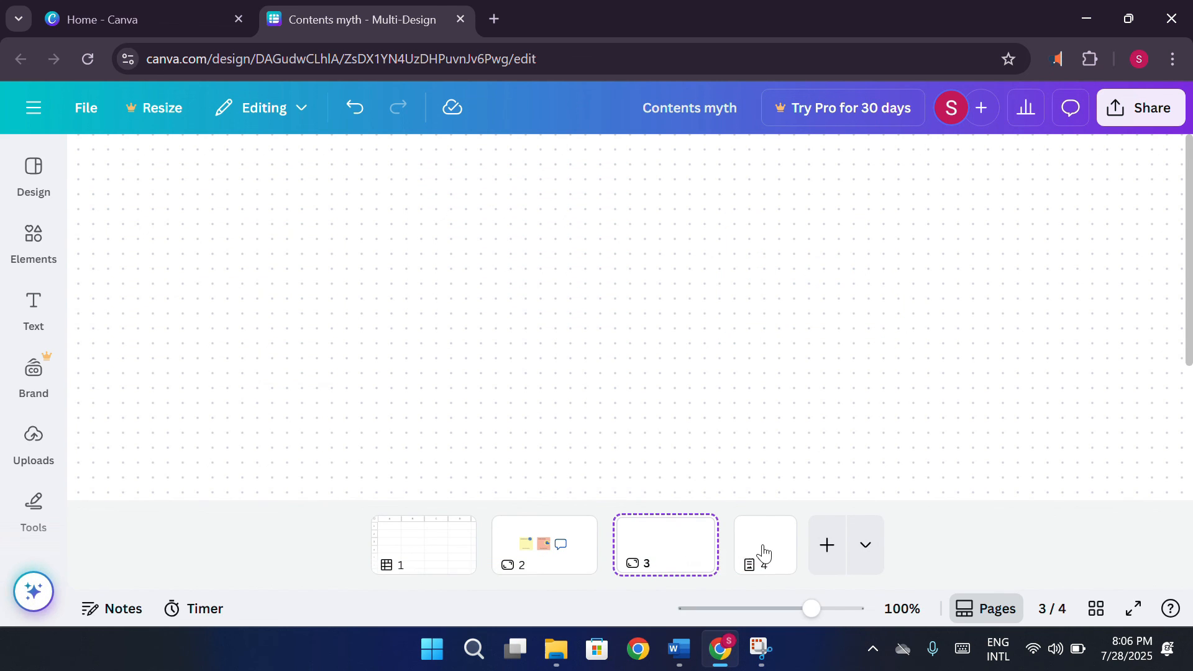
- Go to the Doc page and read through the newsletter draft from its heading to its closing line
left_click(764, 552)
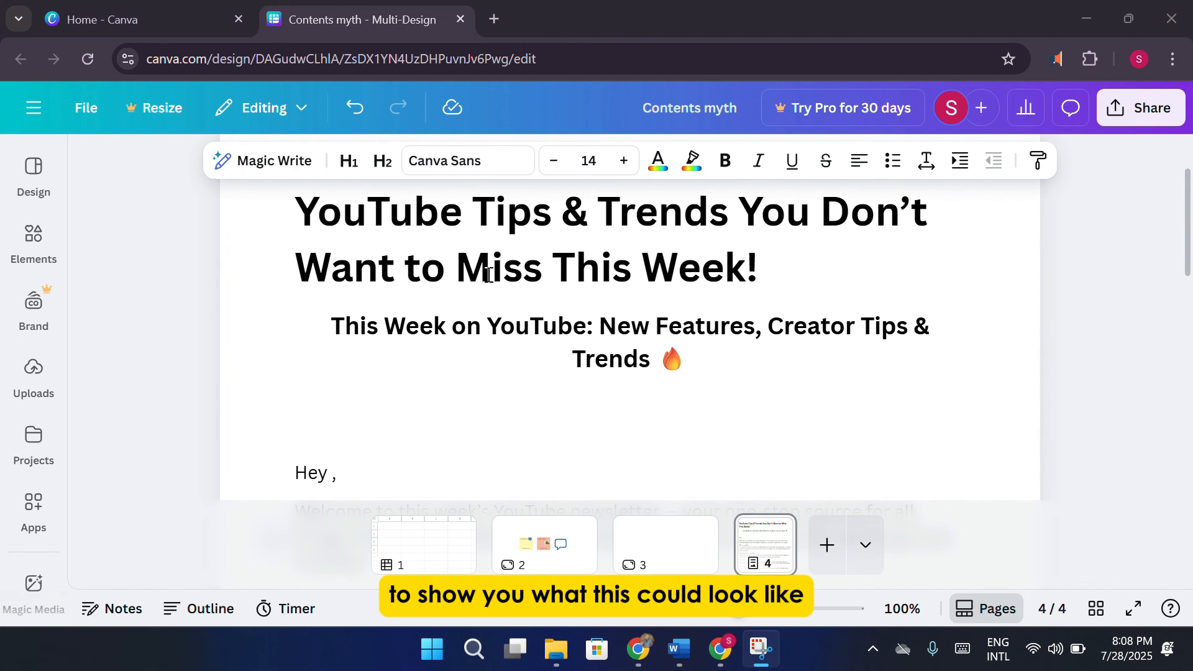
scroll(512, 313, "down", 3)
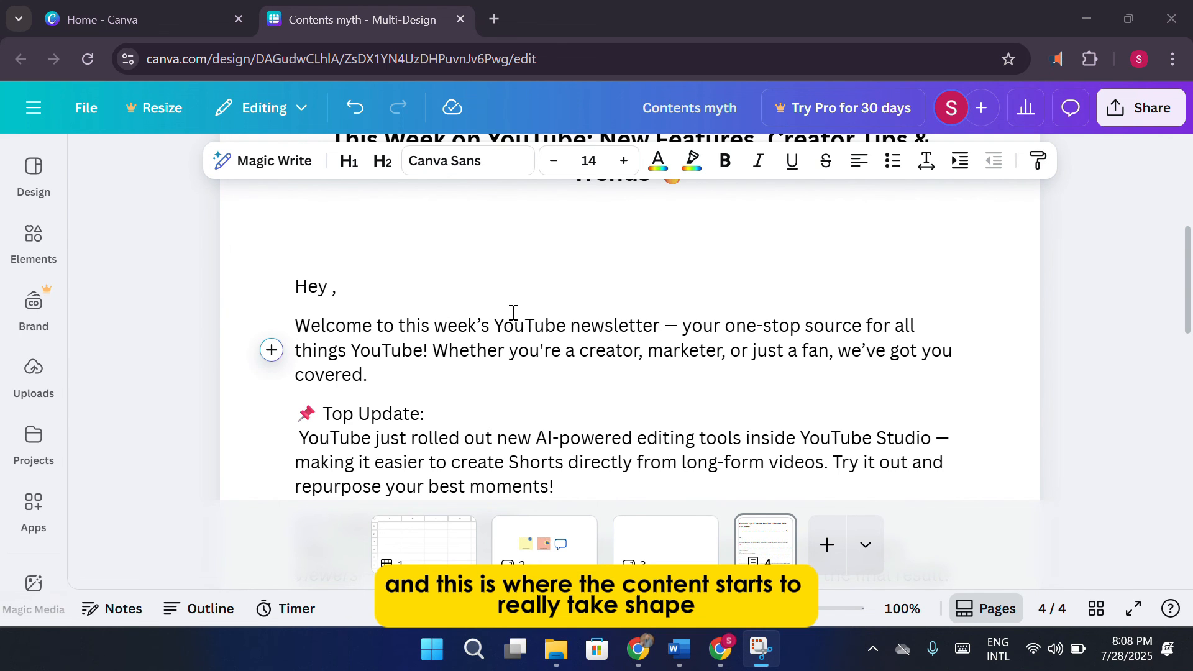
scroll(628, 353, "down", 3)
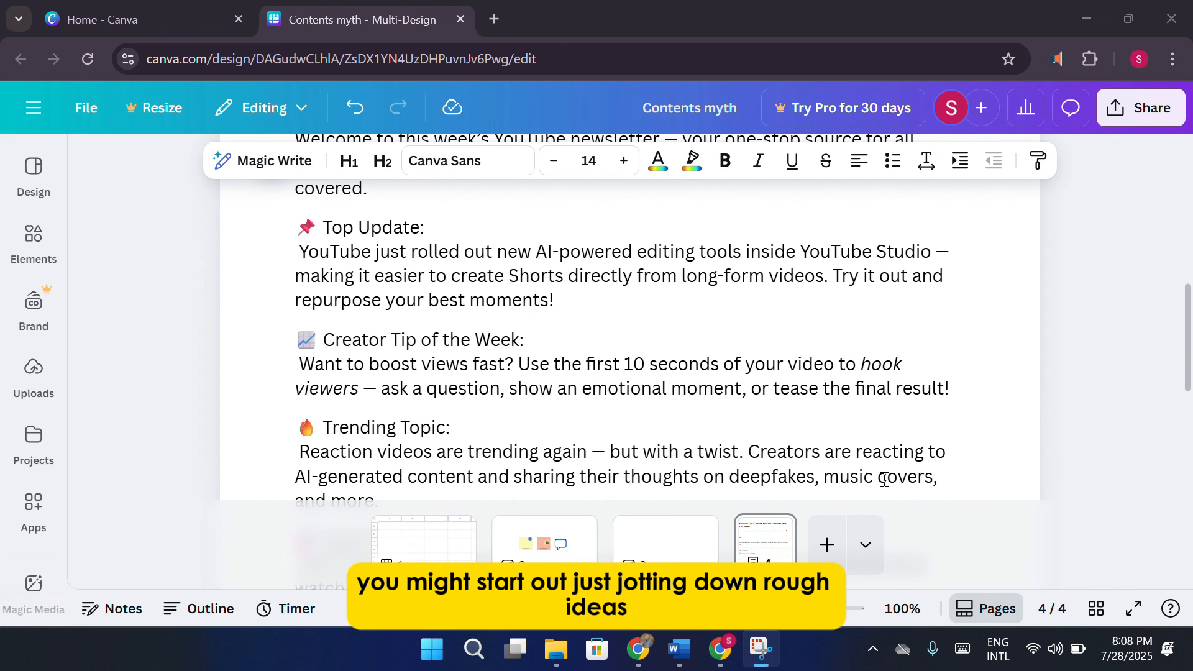
scroll(954, 469, "down", 3)
scroll(821, 427, "up", 1)
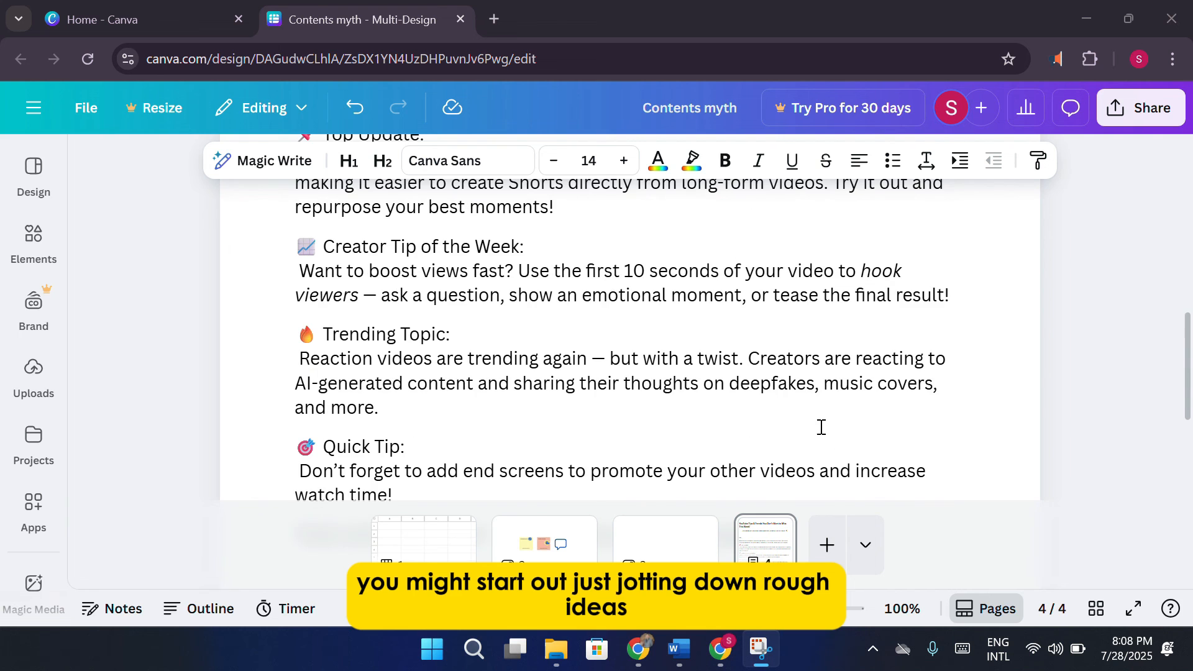
scroll(808, 419, "up", 6)
scroll(715, 331, "down", 2)
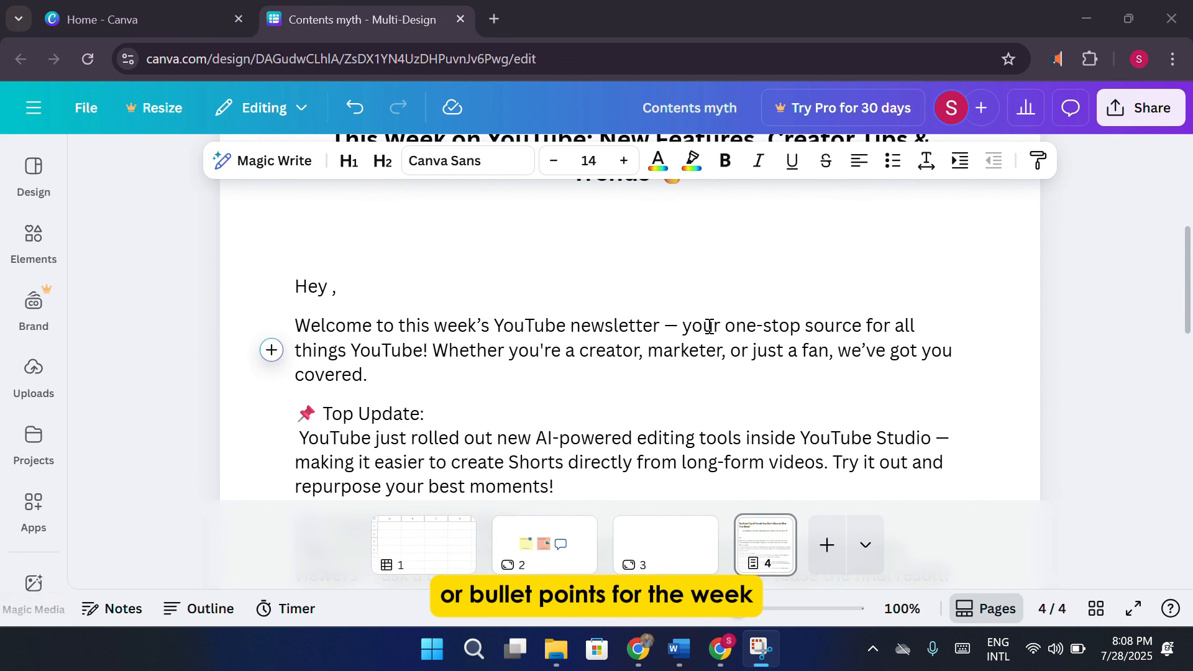
scroll(709, 328, "down", 2)
scroll(506, 346, "down", 2)
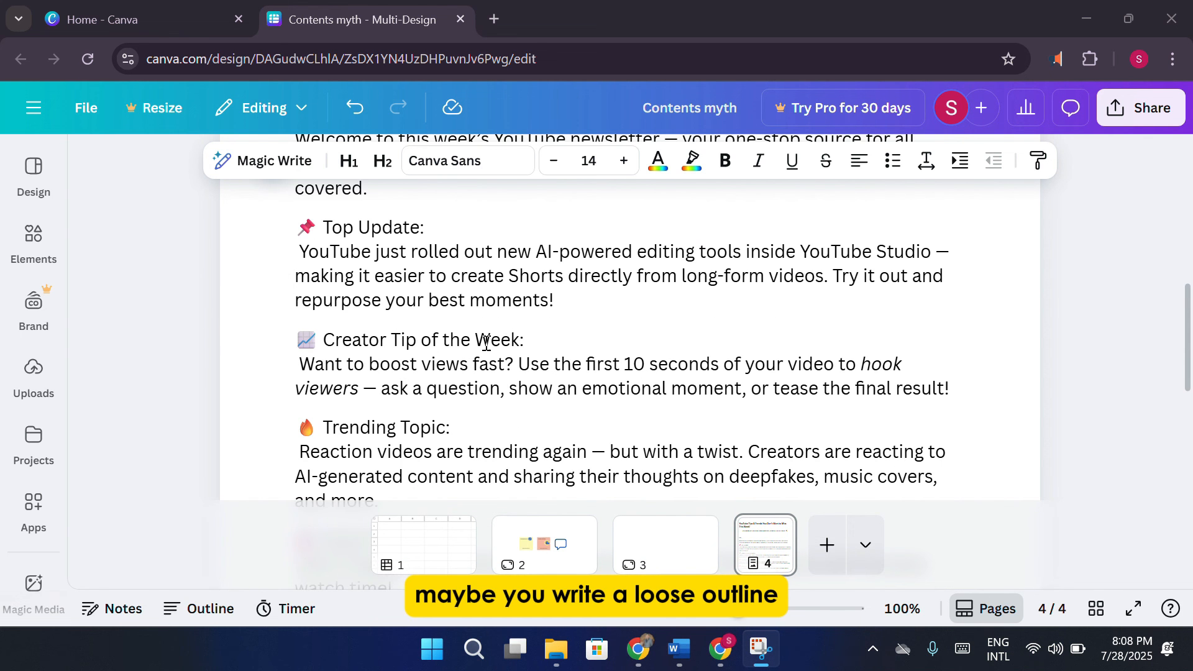
scroll(487, 344, "down", 2)
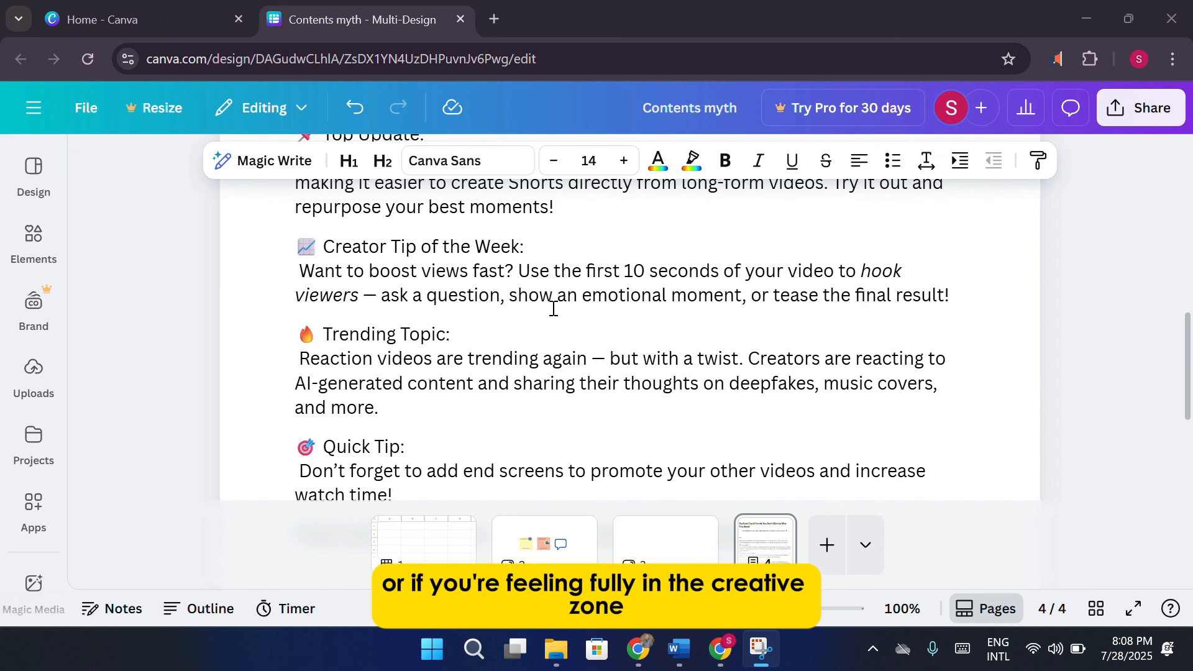
scroll(553, 309, "down", 2)
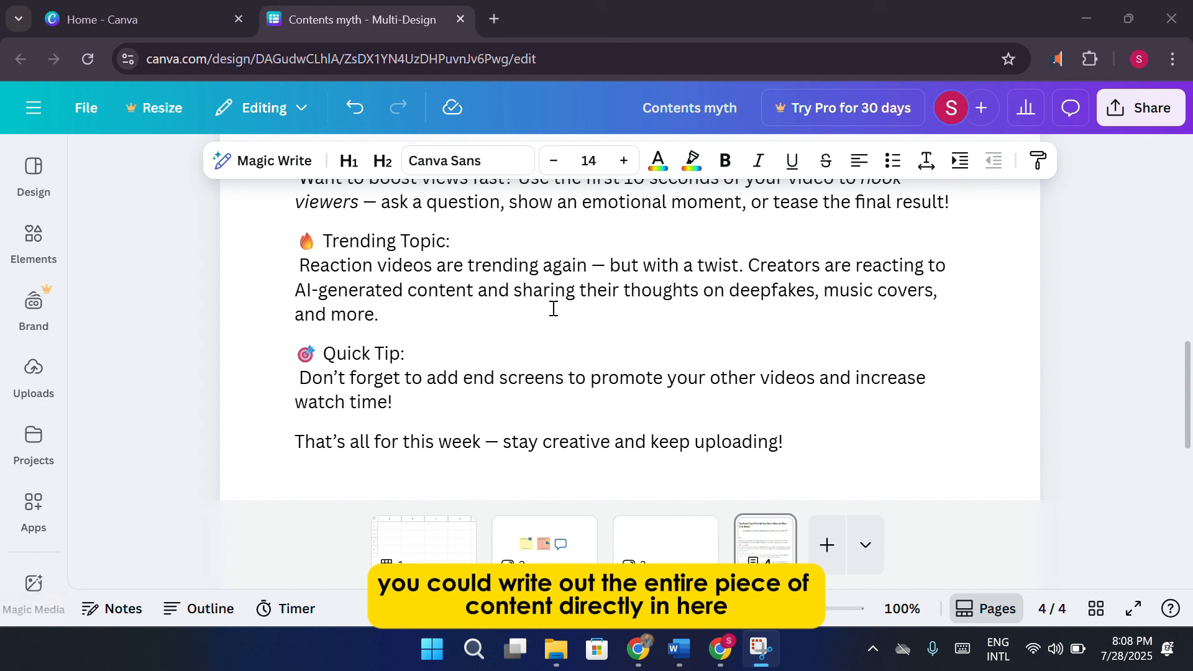
scroll(552, 307, "down", 4)
scroll(567, 338, "up", 4)
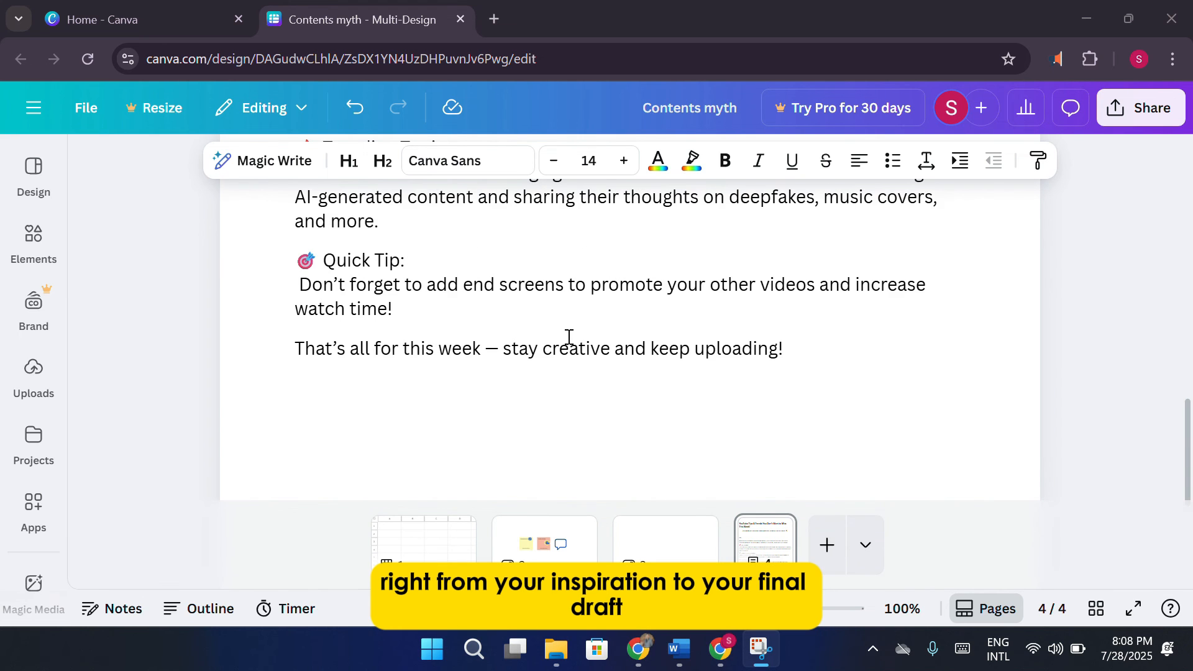
scroll(455, 349, "up", 10)
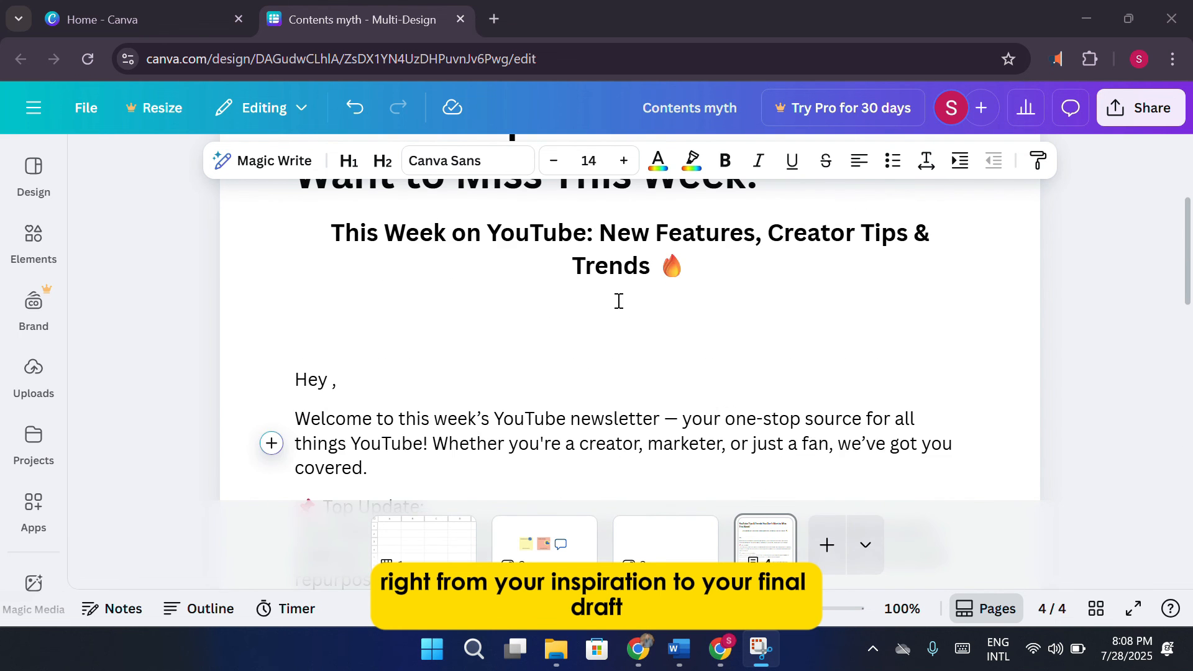
scroll(690, 383, "down", 2)
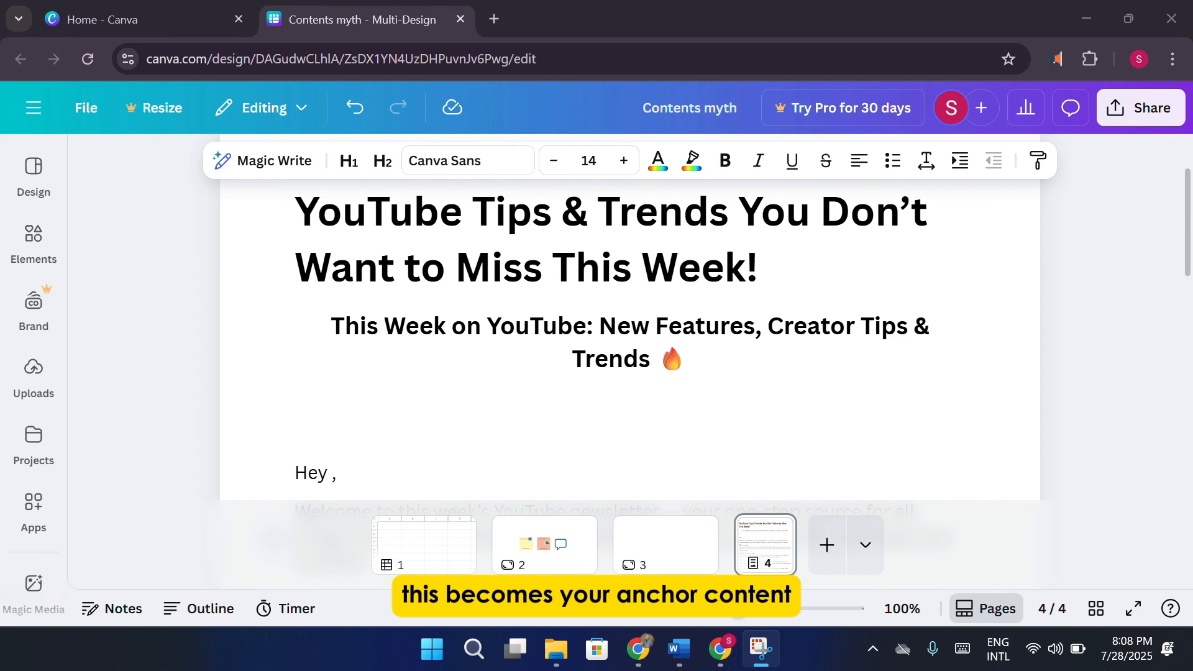
left_click_drag(739, 615, 710, 611)
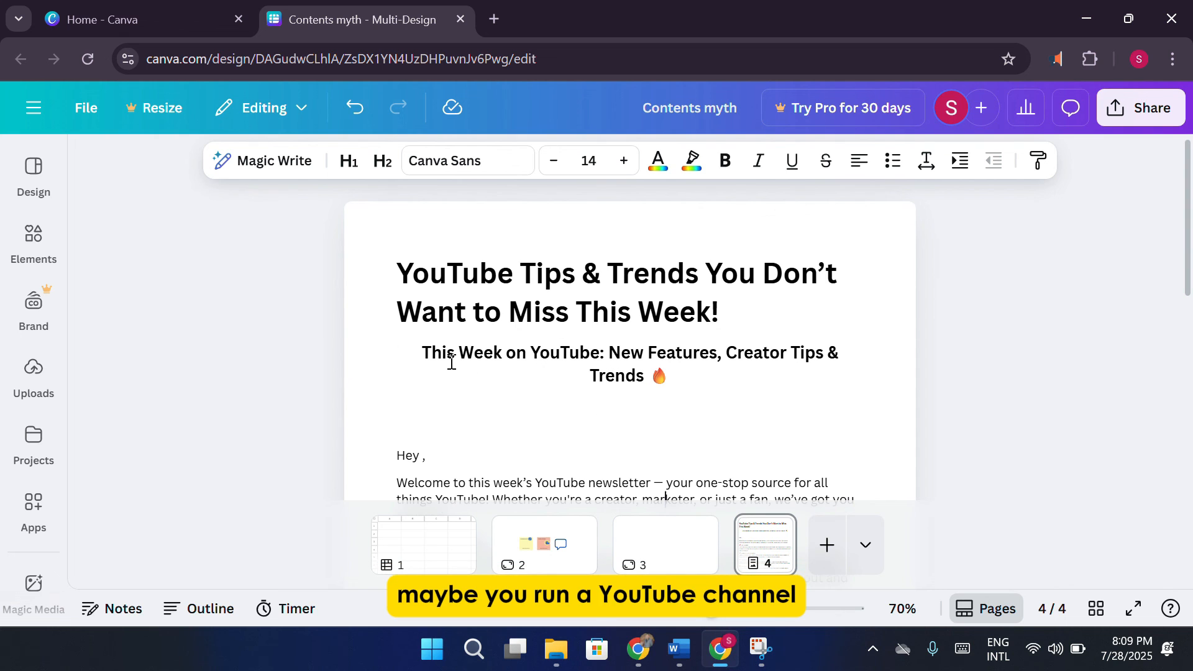
left_click(281, 164)
scroll(508, 373, "down", 2)
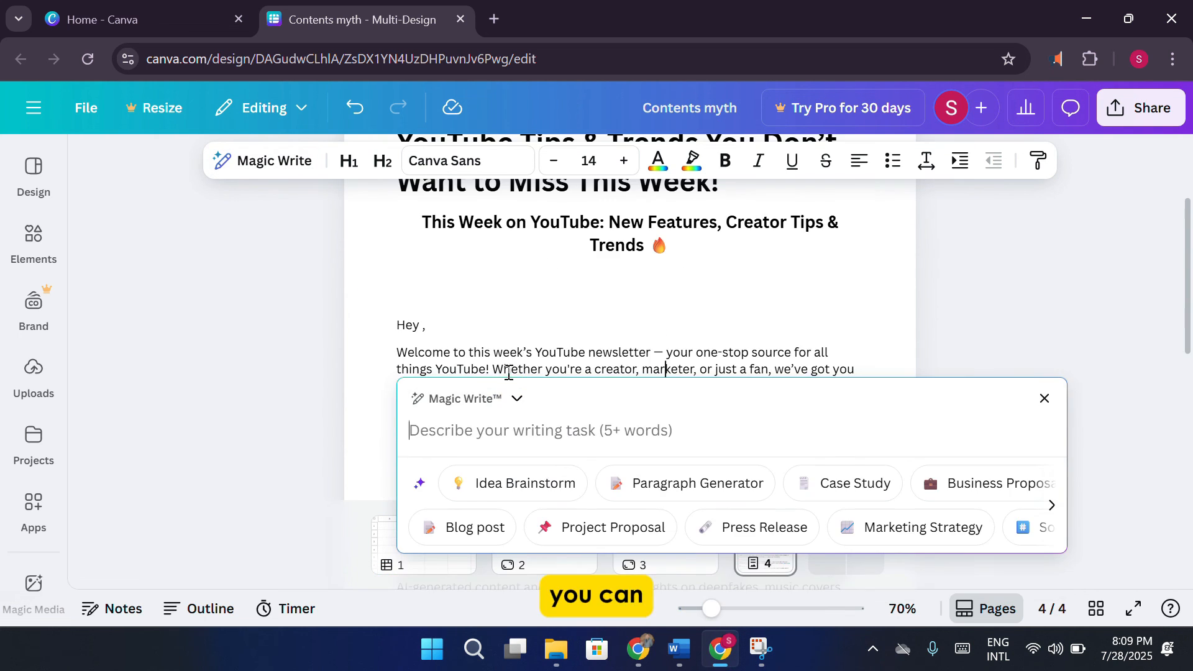
left_click(507, 306)
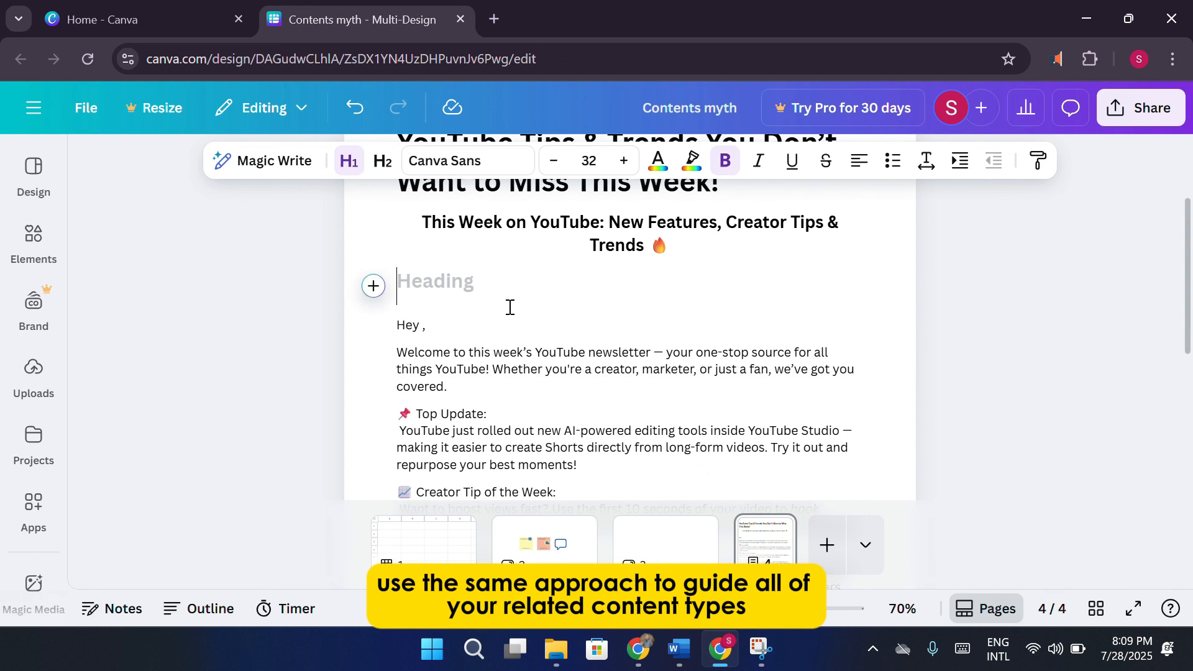
key("ctrl+a")
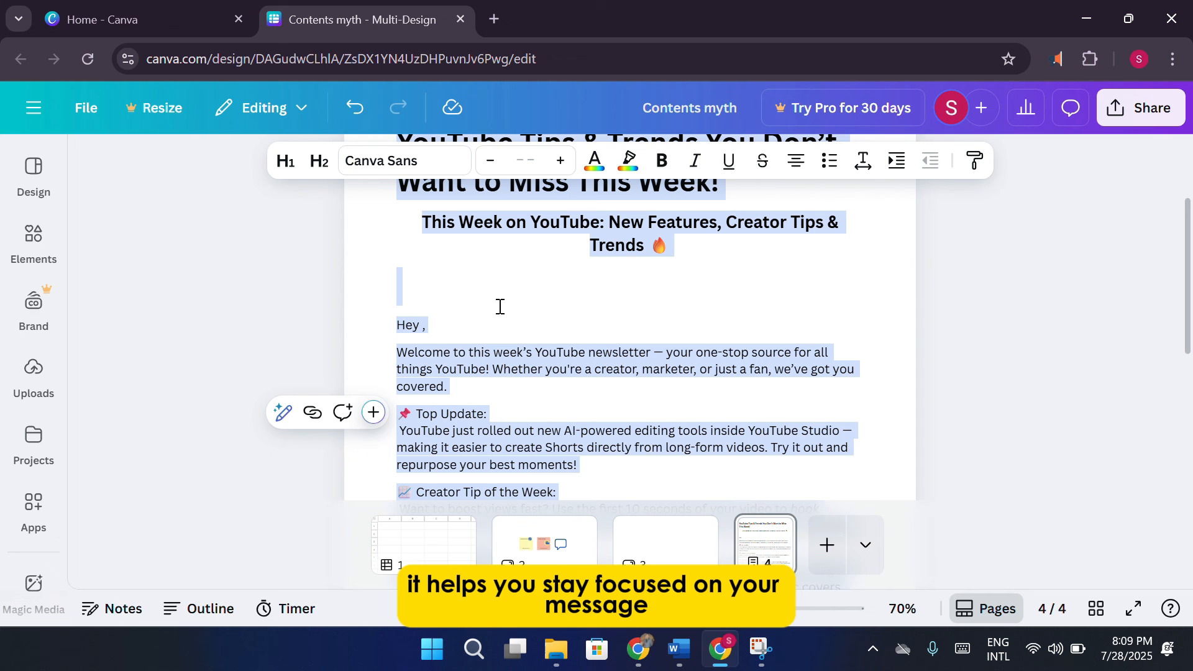
left_click_drag(548, 228, 480, 371)
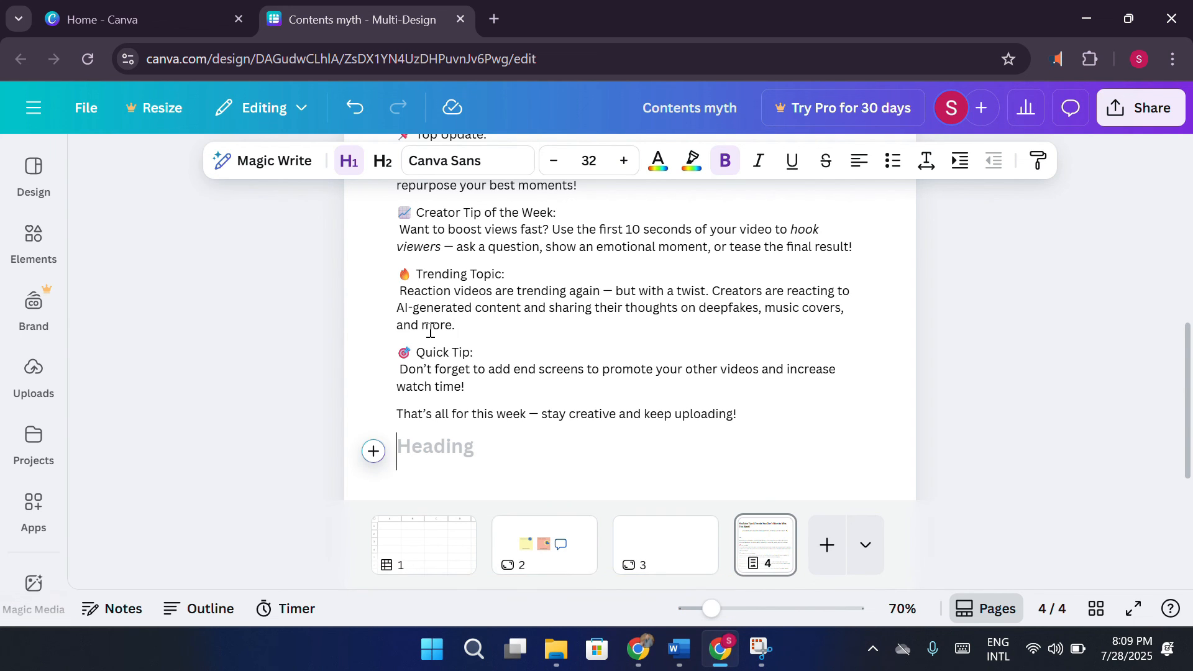
- Copy the entire newsletter text from the doc and paste it into a new Magic Write prompt
triple_click(521, 311)
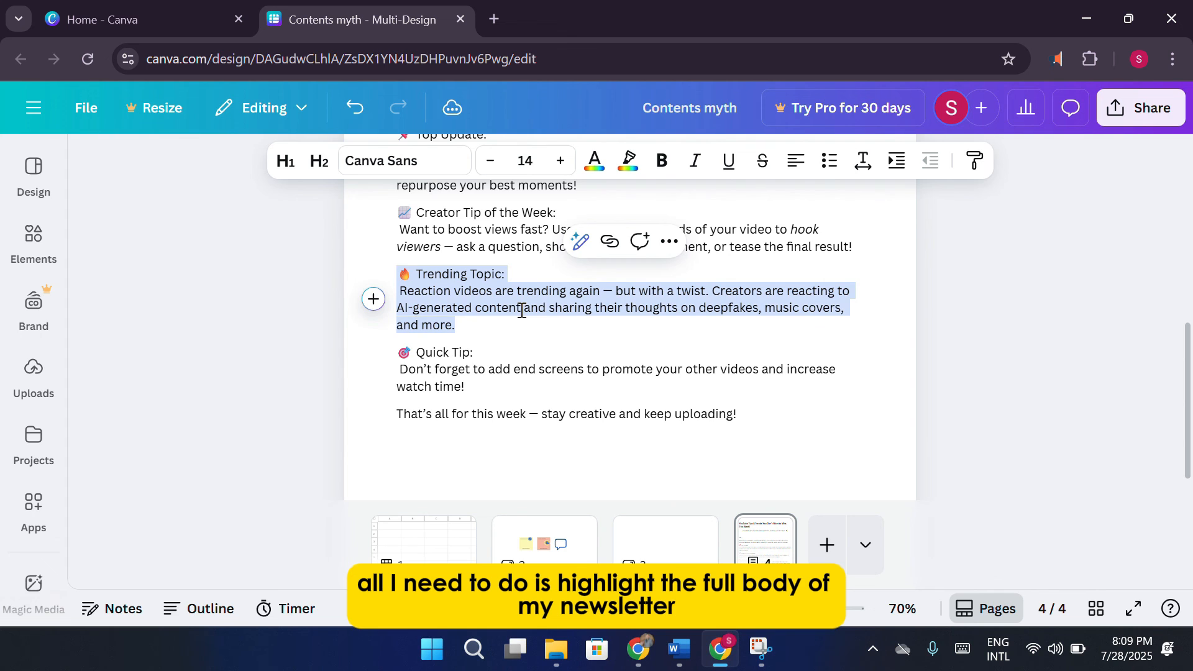
triple_click(544, 341)
key("ctrl+a")
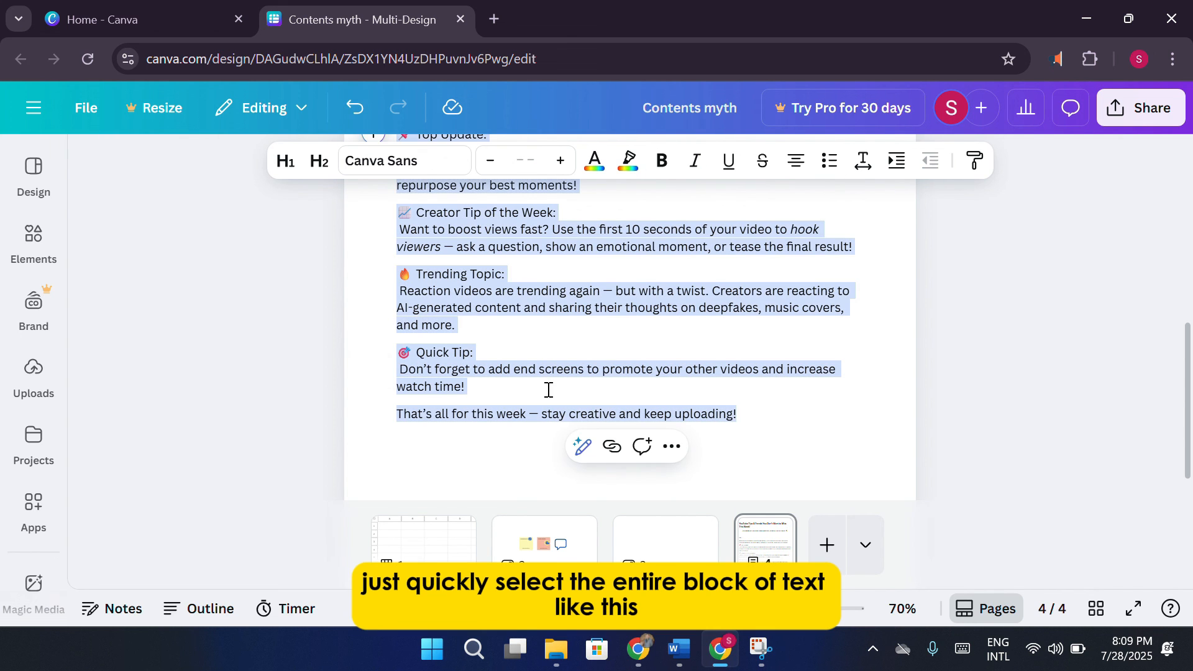
key("Escape")
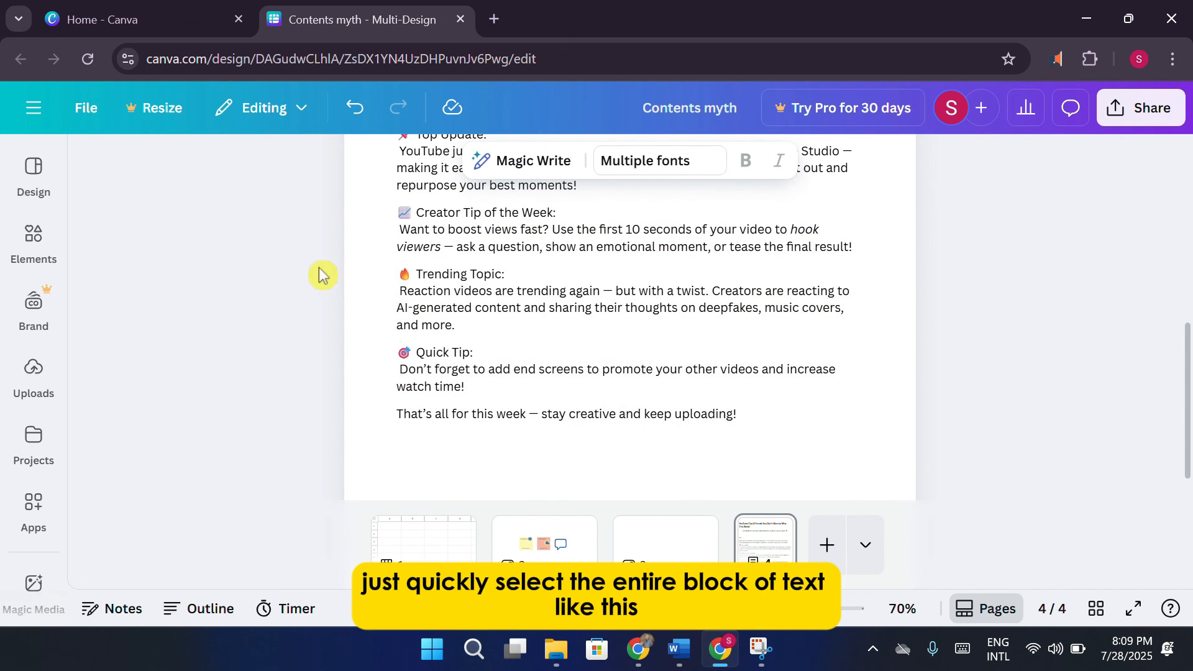
left_click(504, 162)
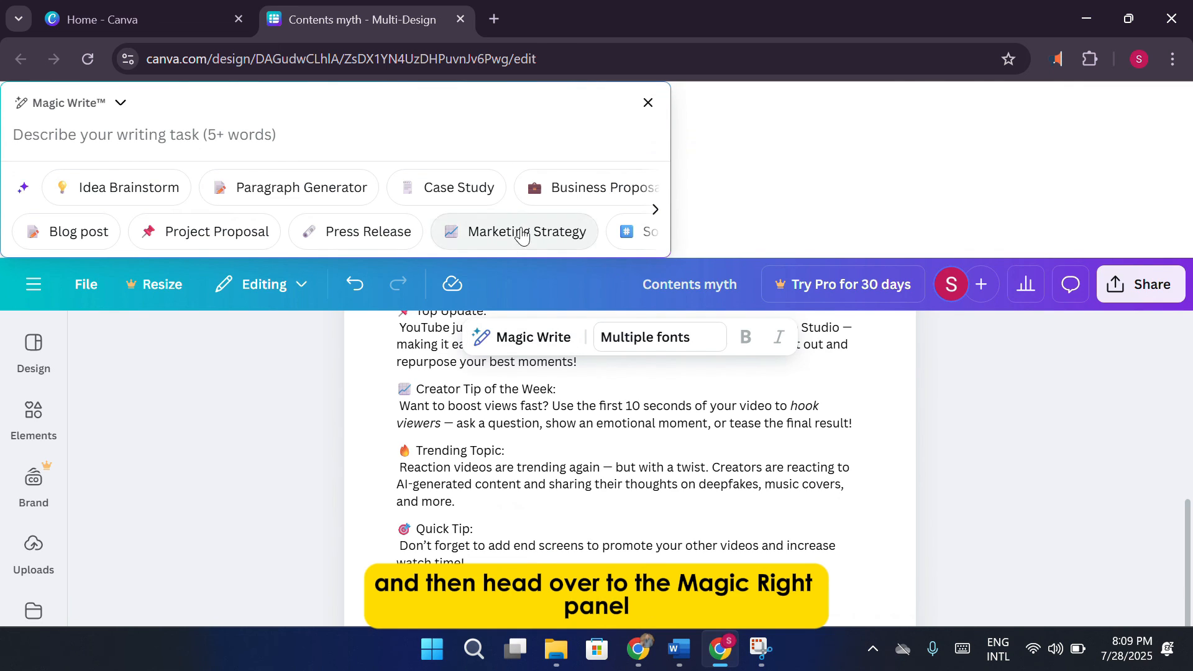
key("ctrl+v")
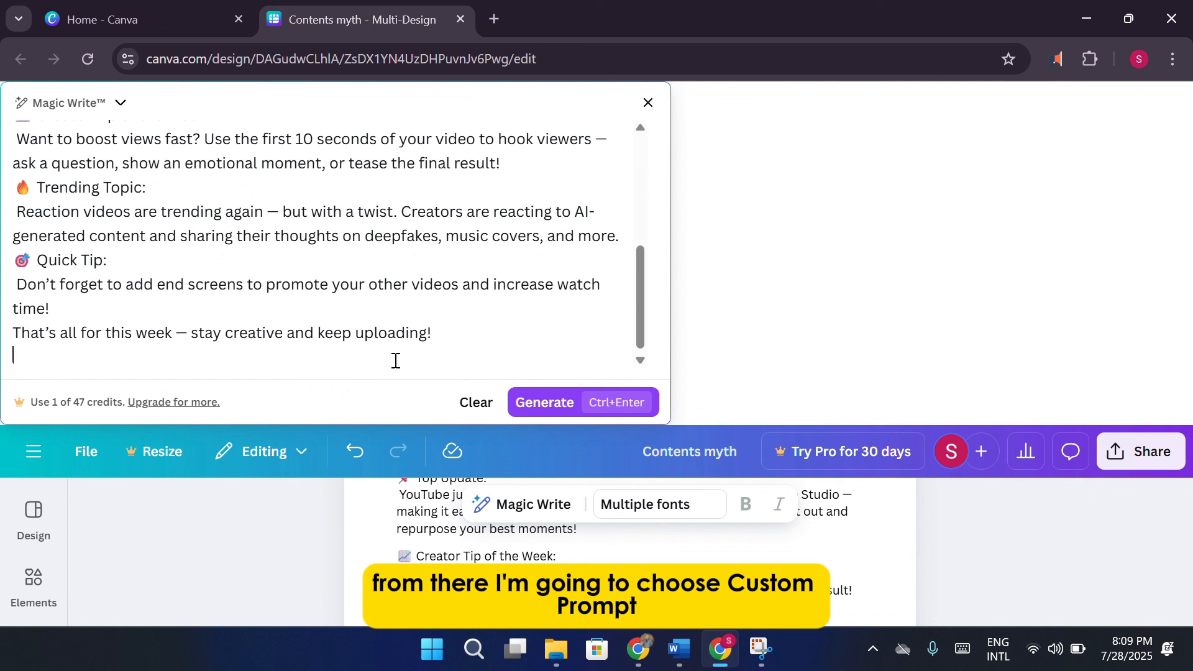
- Add "(give me 20 ideas for a click worthy subject line for this newsletter" below the pasted text and generate the Magic Write result
type("(give me ")
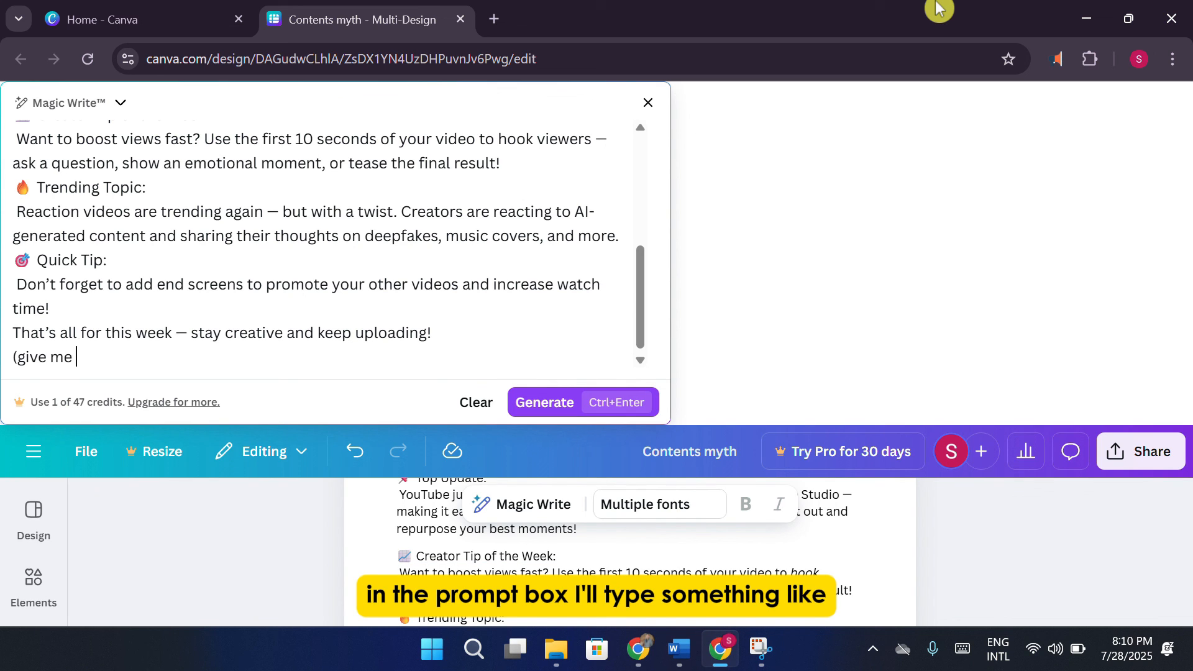
type("20 ideas for a click wort")
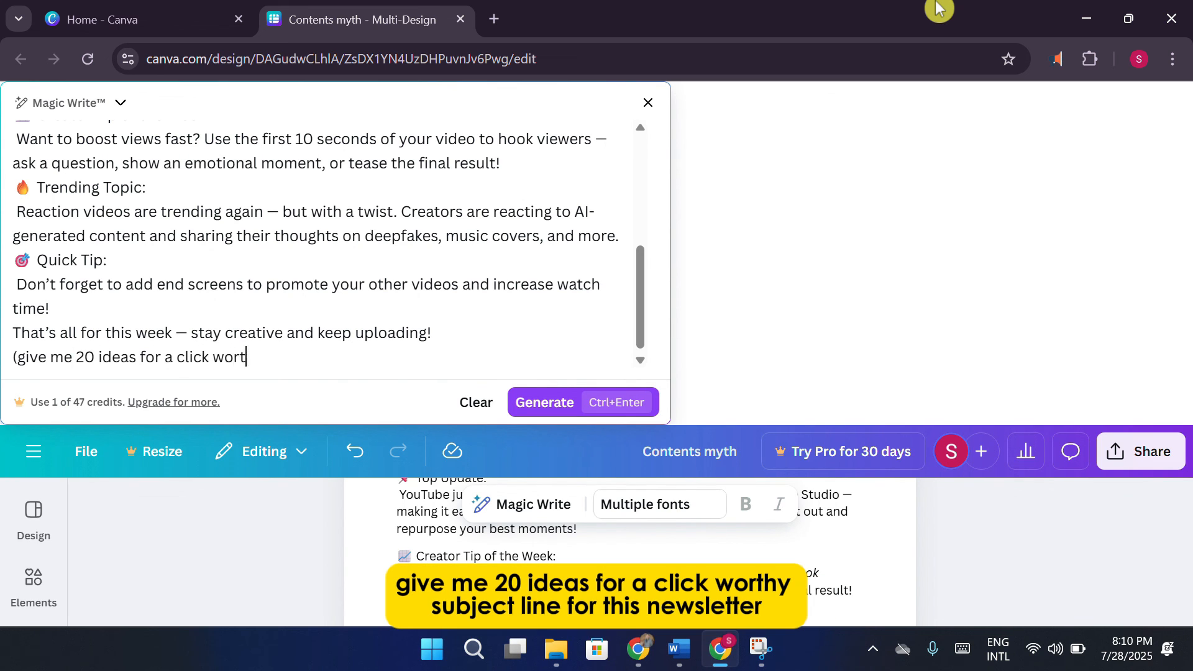
type("hy subject line f")
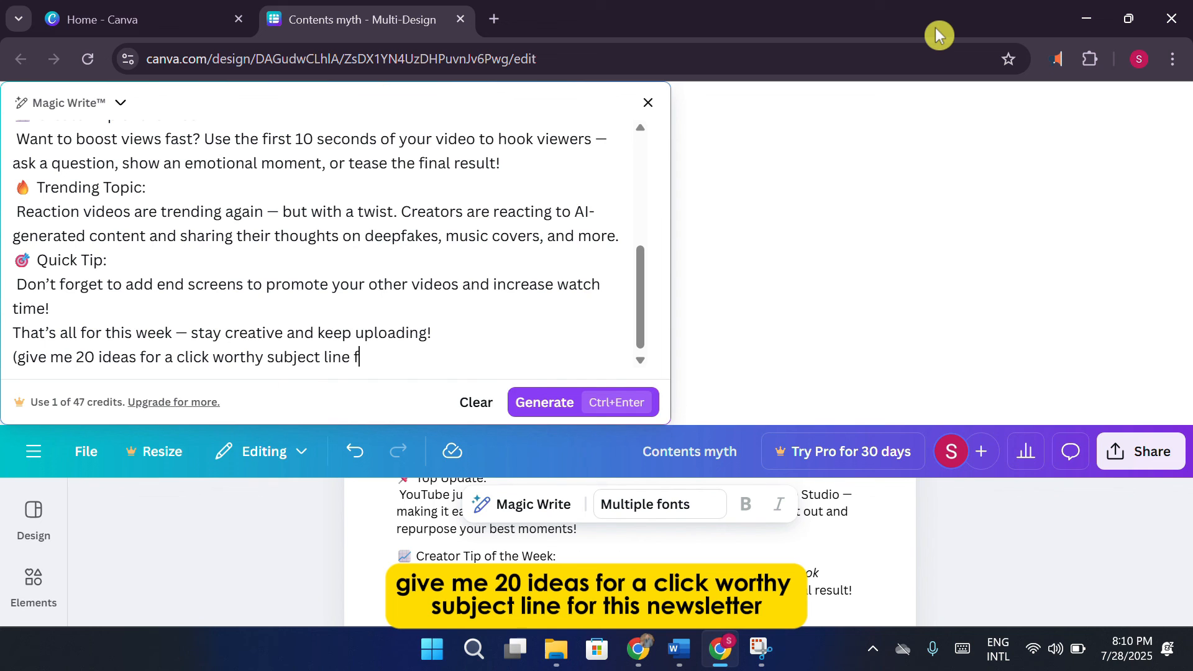
type("or this newsletter")
key("Return")
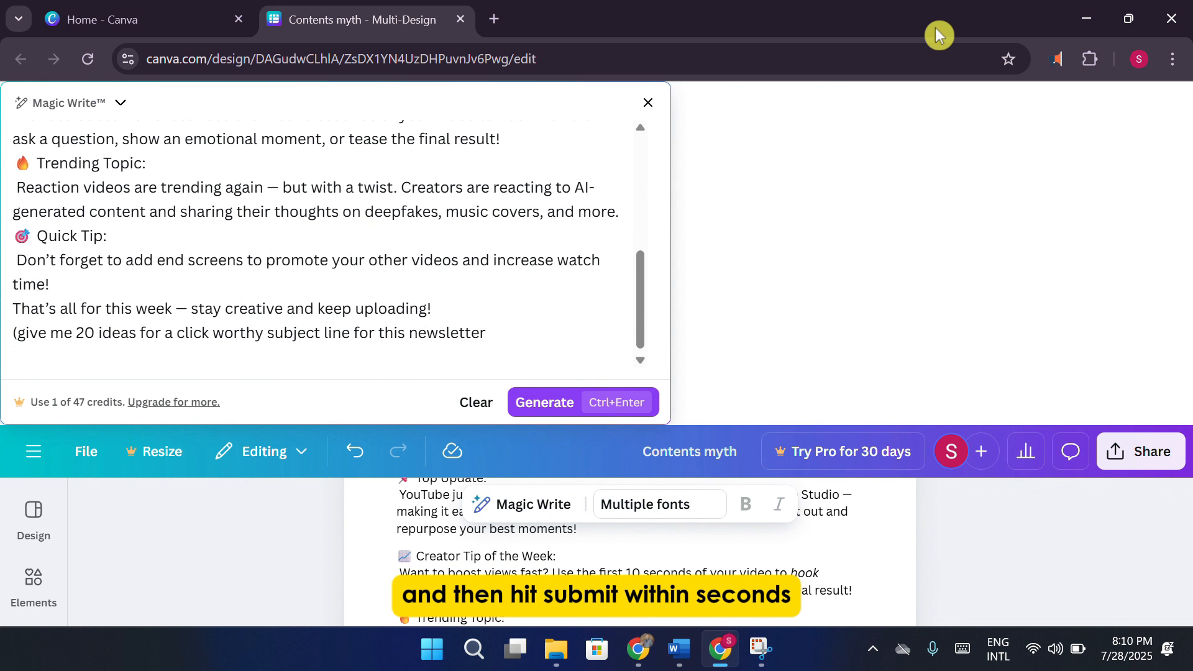
left_click(524, 408)
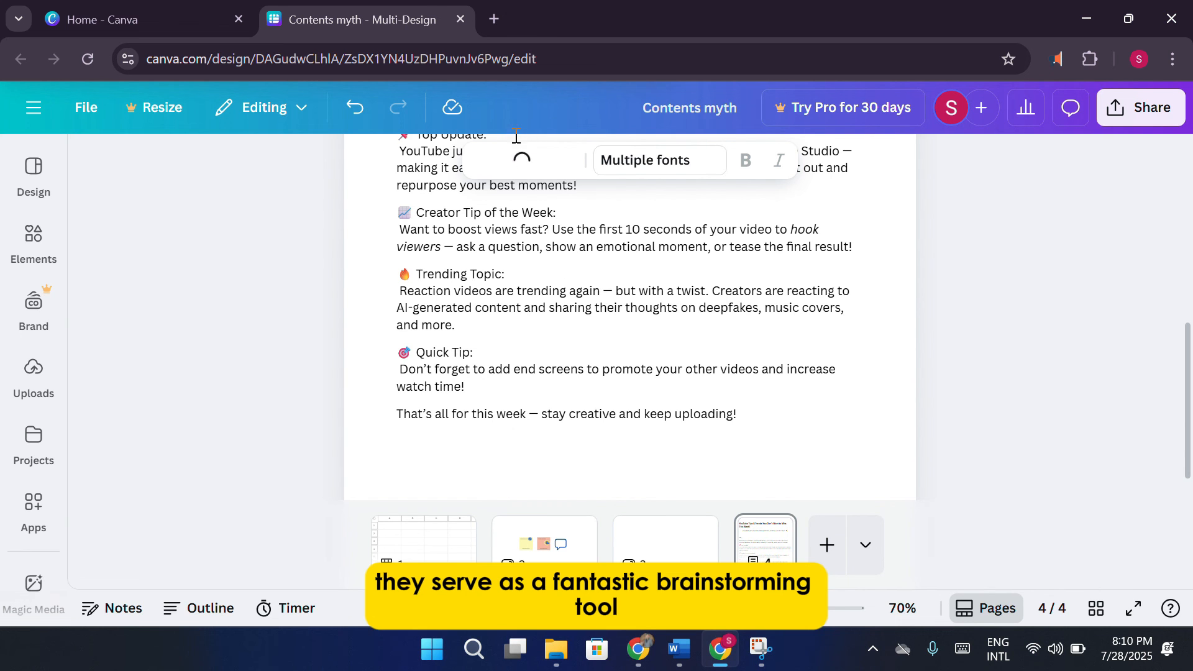
- Review the generated subject line ideas and copy the whole list together with its title
scroll(165, 194, "up", 3)
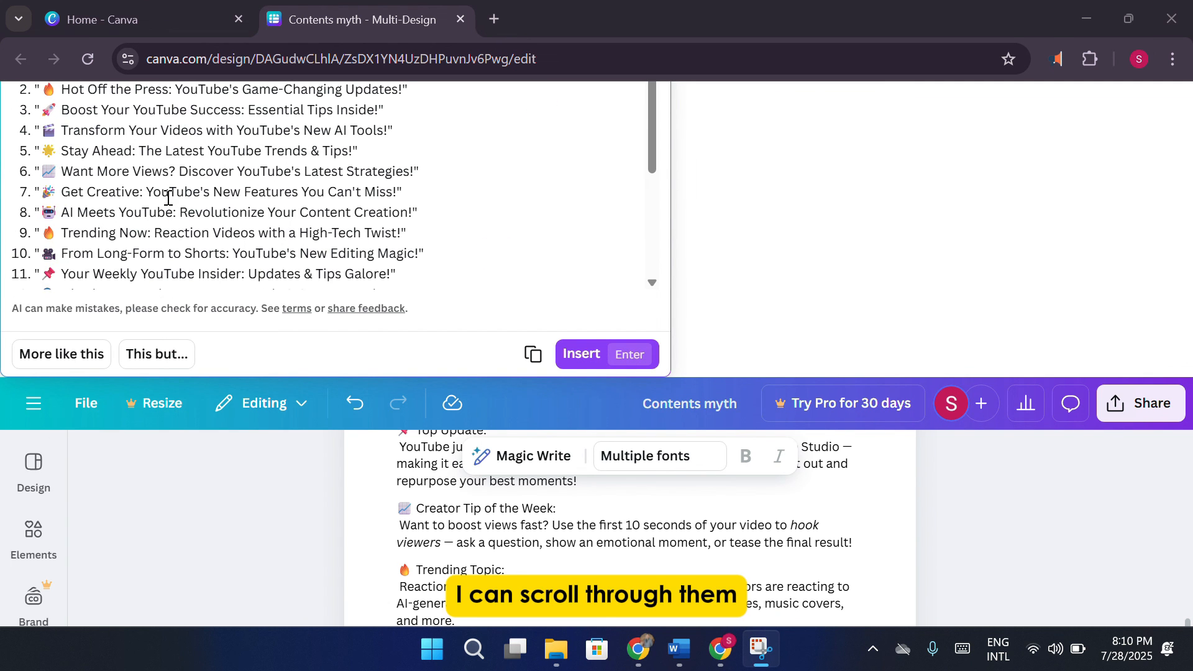
scroll(162, 193, "down", 2)
scroll(163, 193, "up", 2)
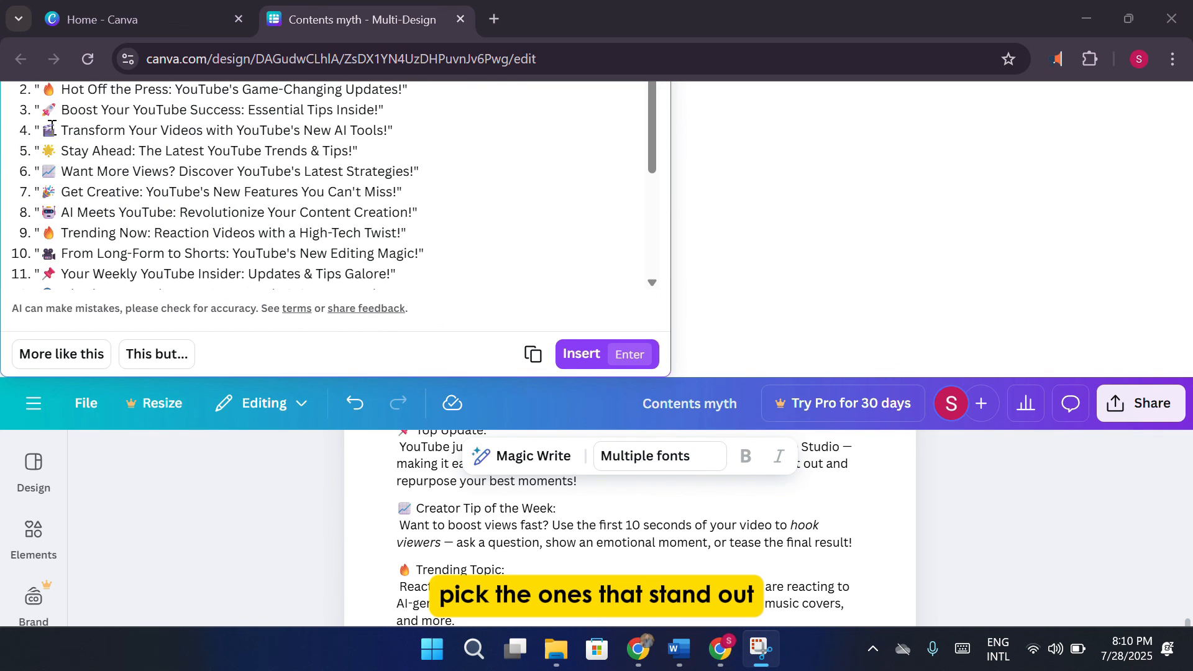
key("ctrl+a")
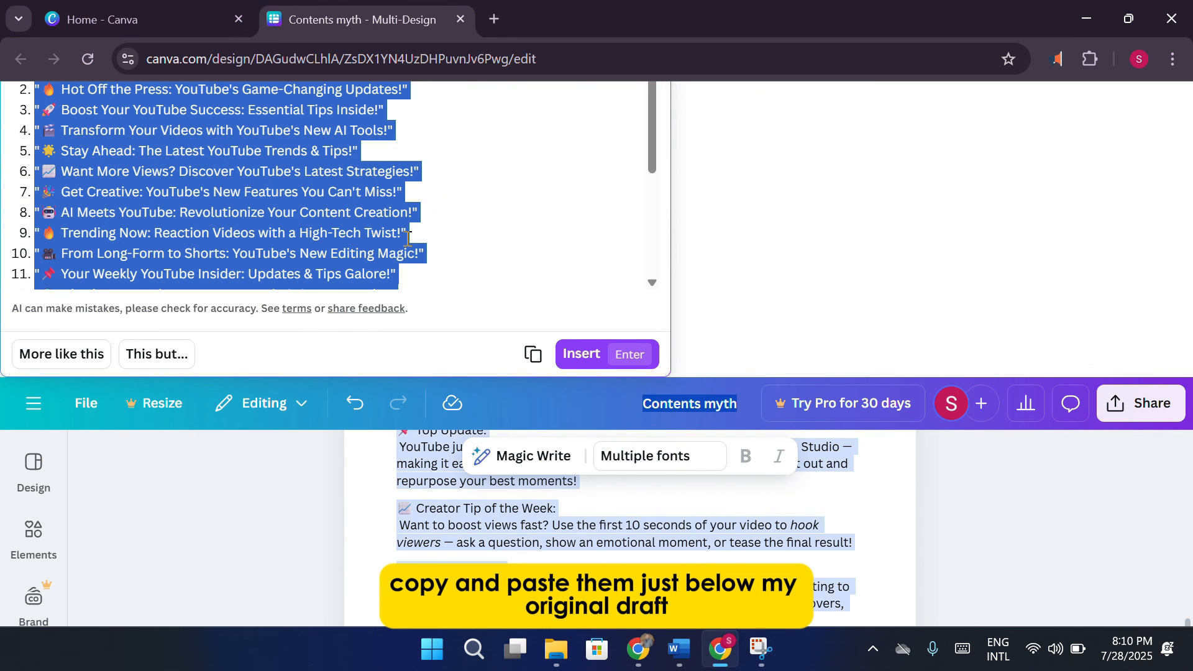
scroll(551, 532, "down", 2)
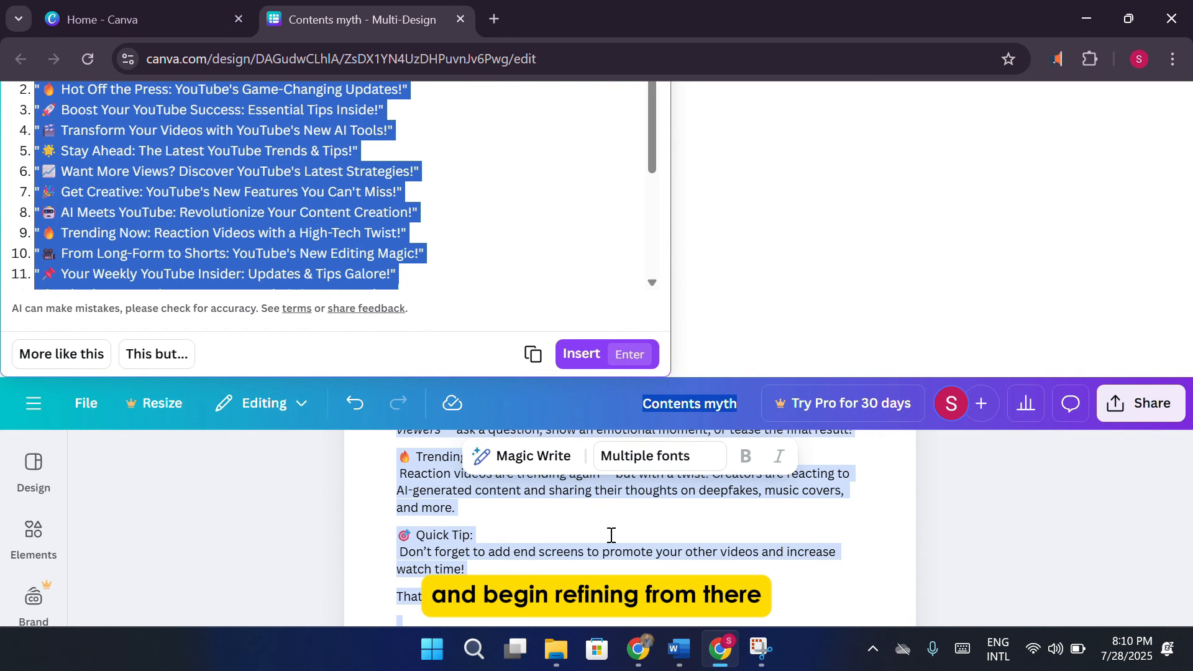
left_click(446, 254)
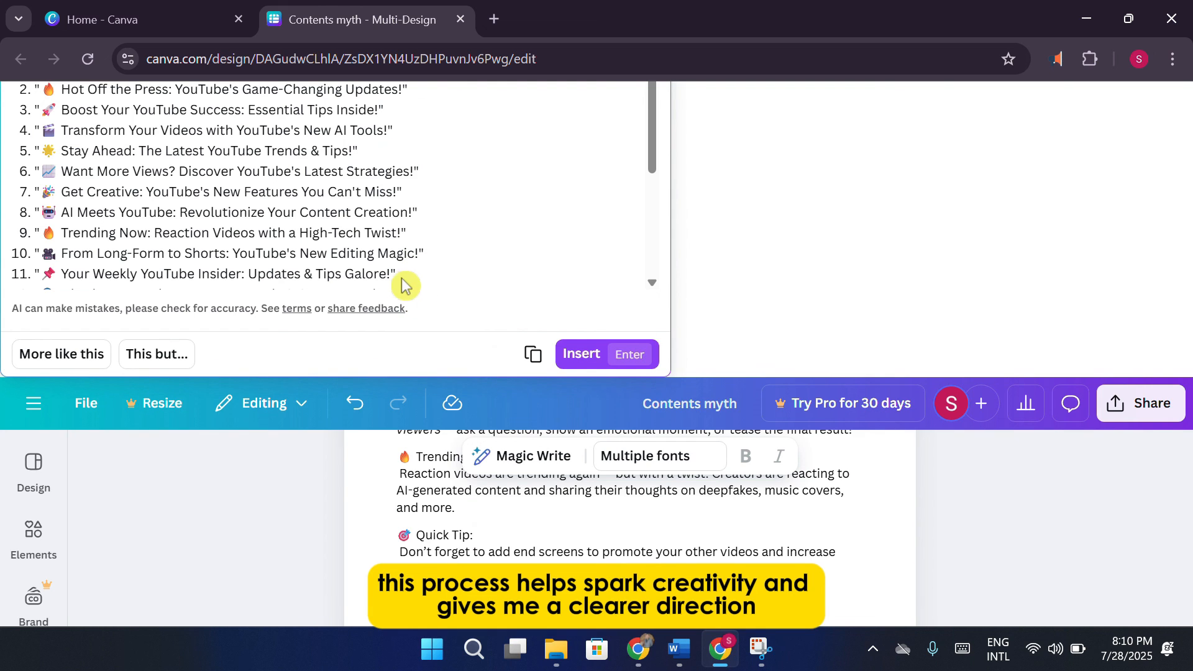
scroll(407, 283, "down", 3)
left_click_drag(391, 291, 28, 14)
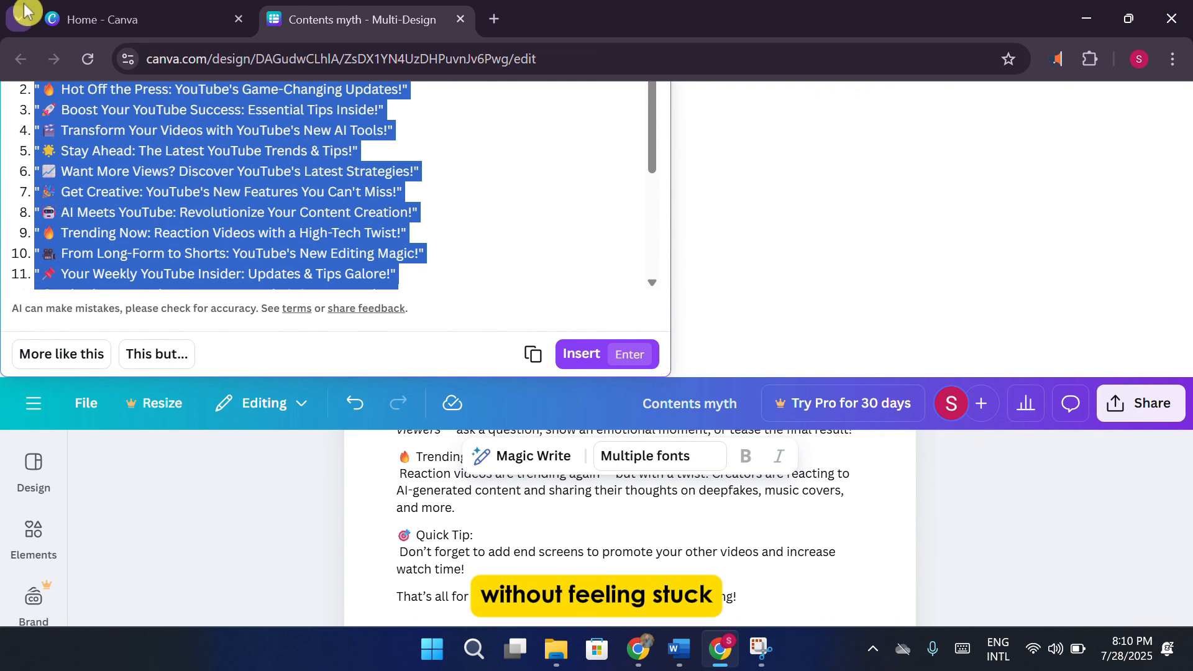
- Dismiss the Magic Write result and paste the copied subject line ideas below the newsletter's closing line
left_click(759, 338)
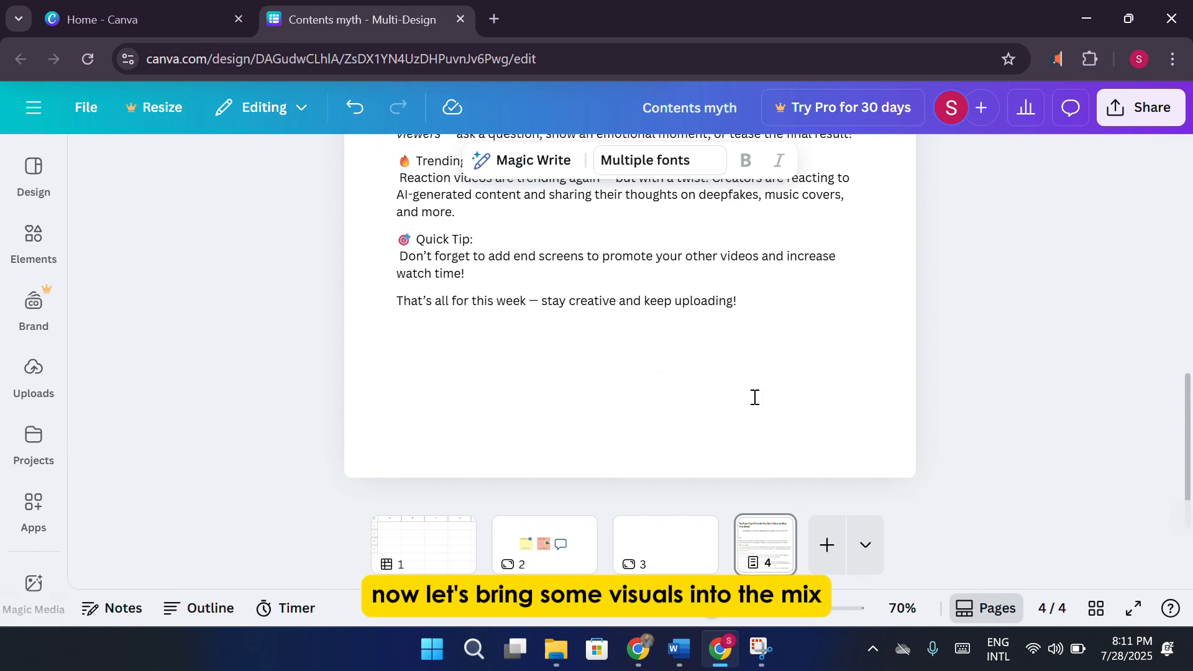
left_click(703, 352)
key("ctrl+v")
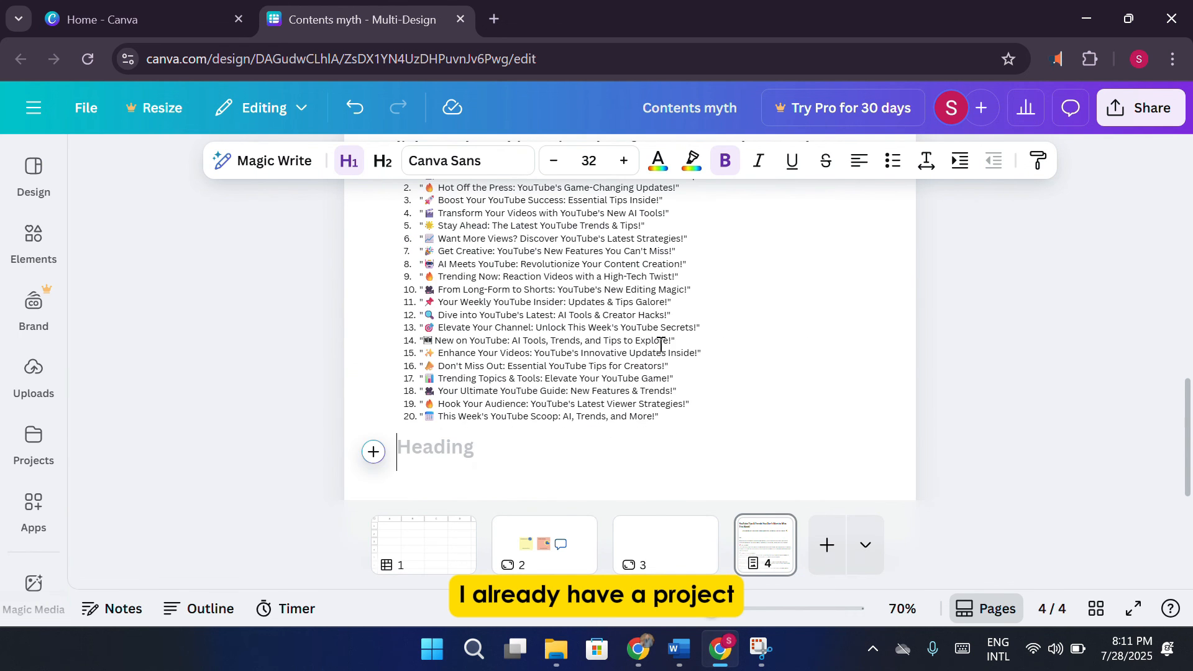
scroll(658, 339, "up", 3)
scroll(640, 320, "up", 2)
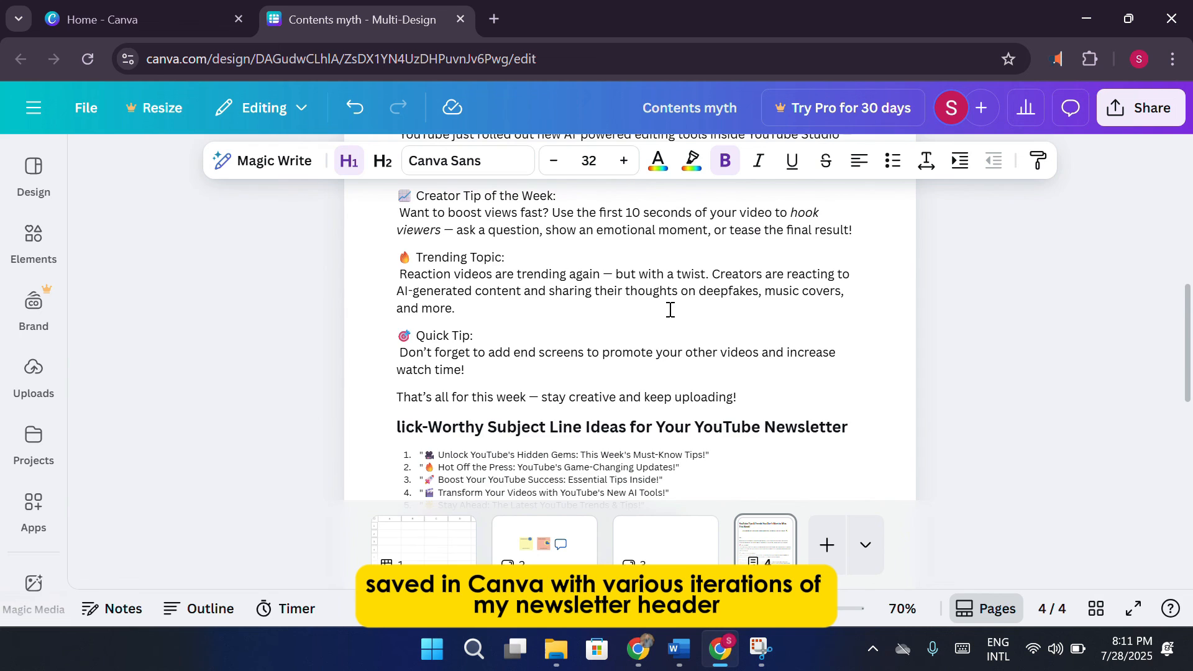
- Insert the "Top 10 Shocking Moments" YouTube thumbnail from the saved projects below the newsletter's subject line list
scroll(670, 309, "down", 5)
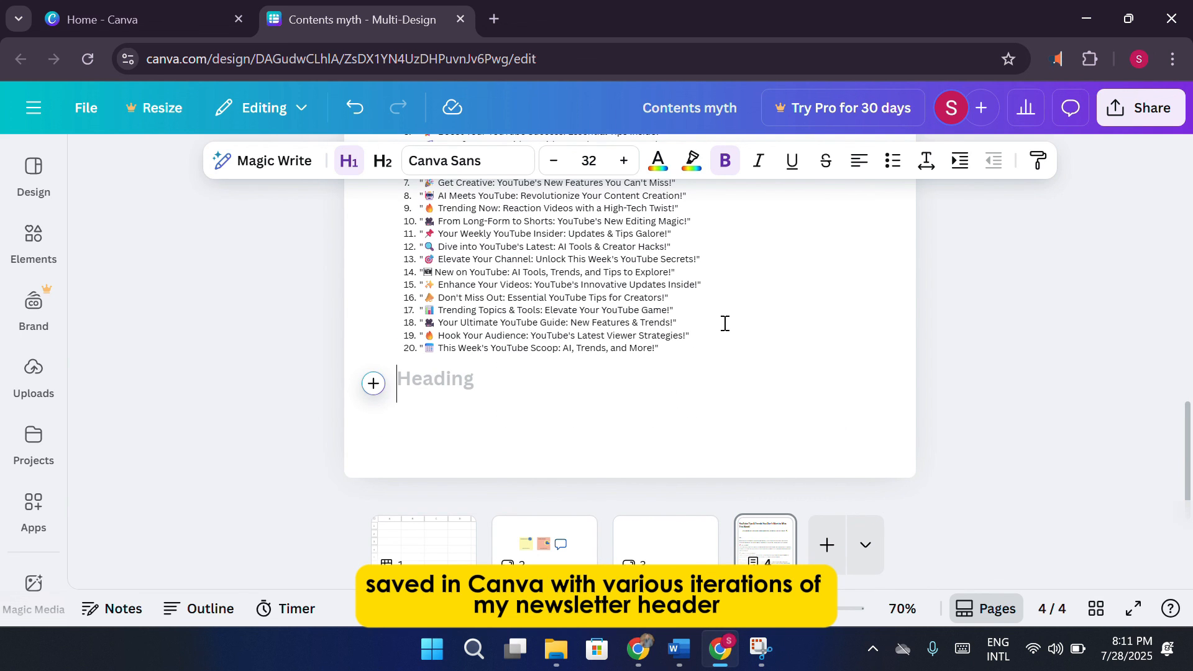
scroll(725, 323, "up", 3)
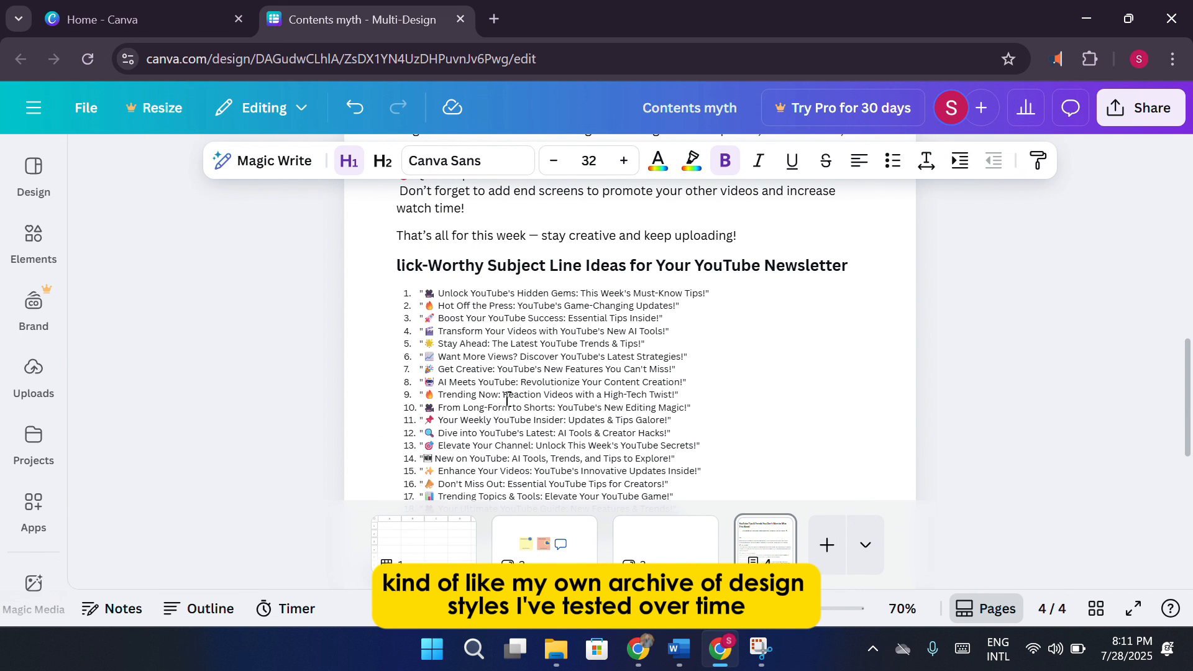
scroll(720, 365, "down", 2)
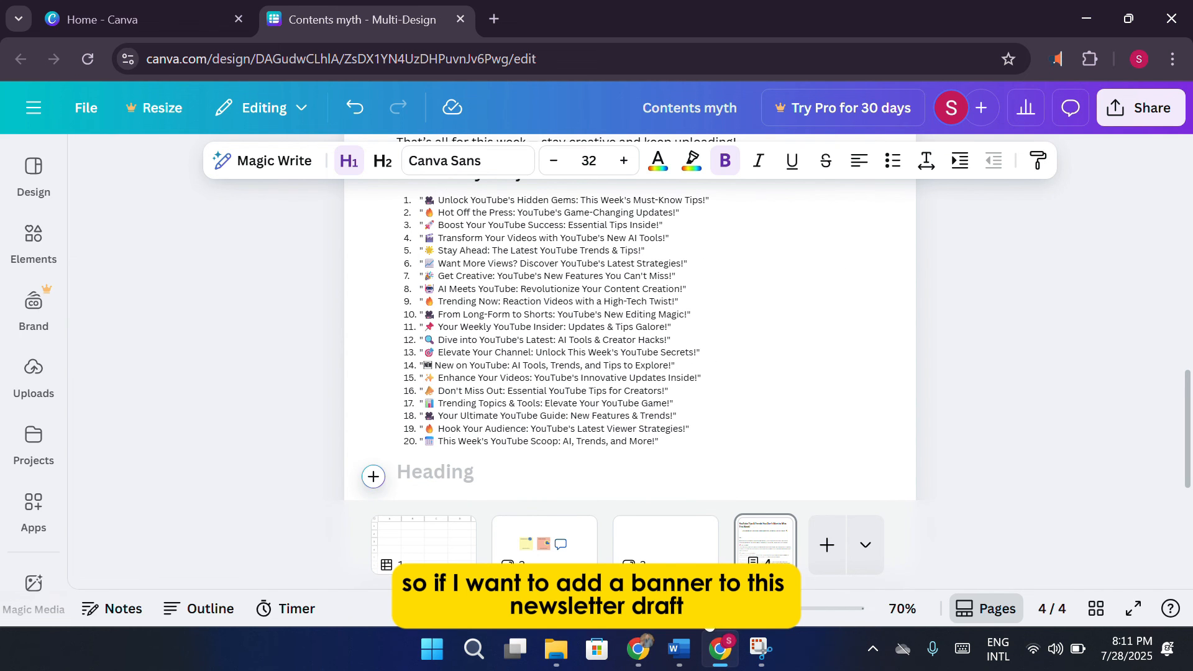
left_click_drag(709, 611, 738, 610)
scroll(732, 398, "down", 2)
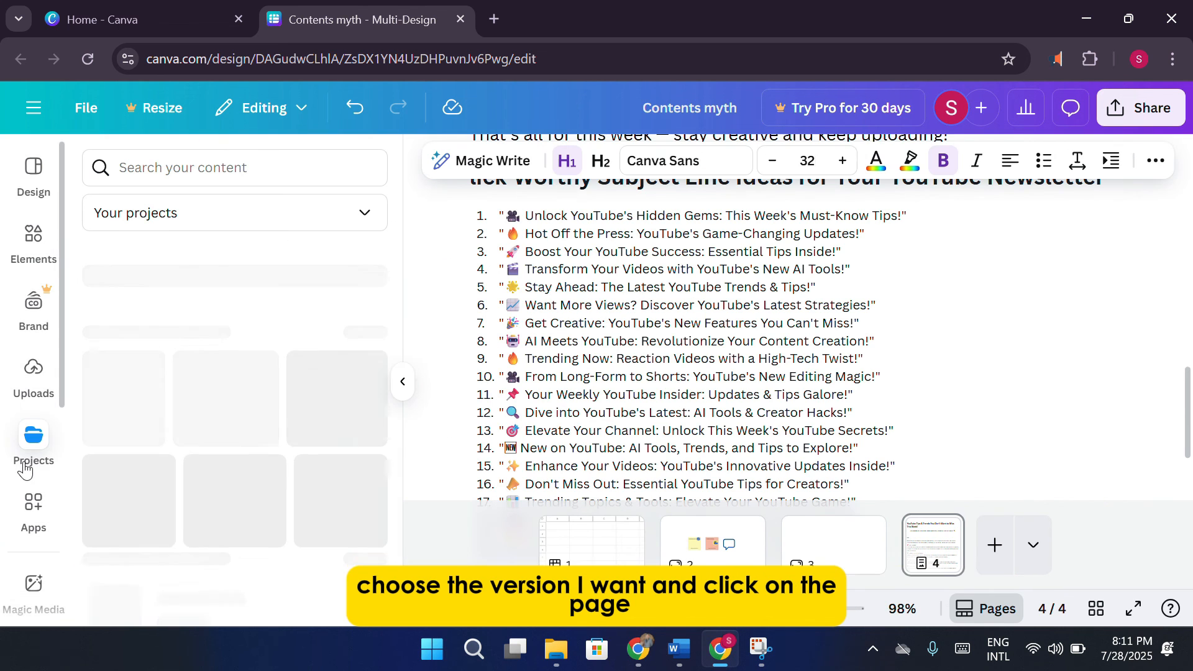
left_click(31, 463)
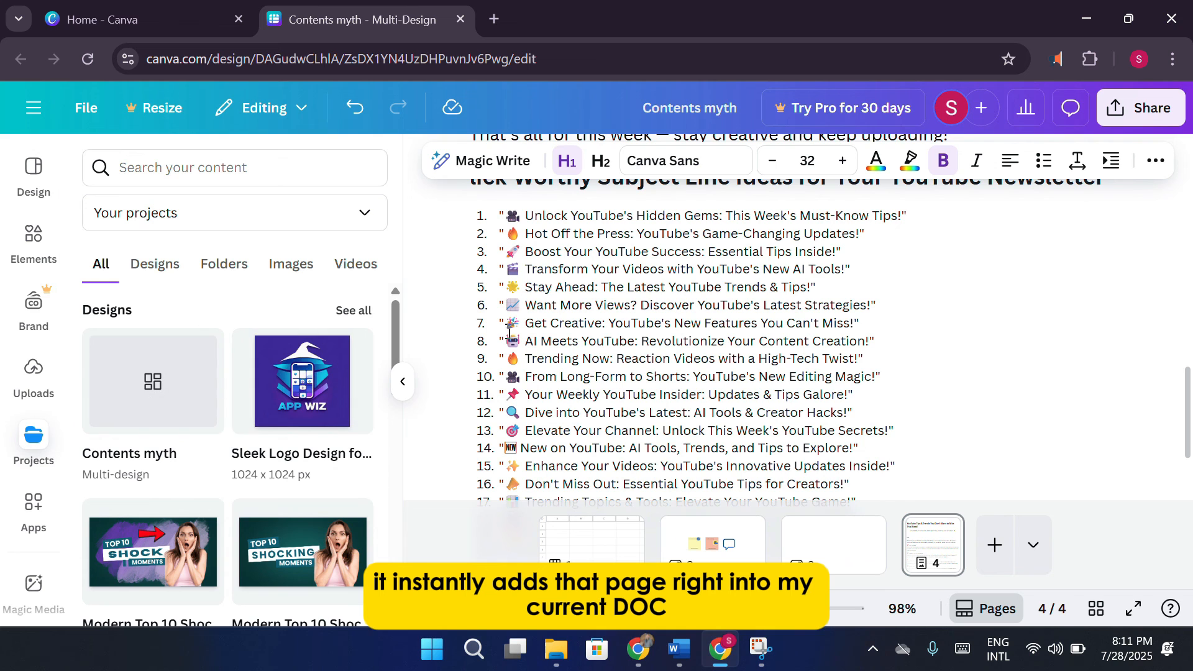
scroll(280, 435, "down", 2)
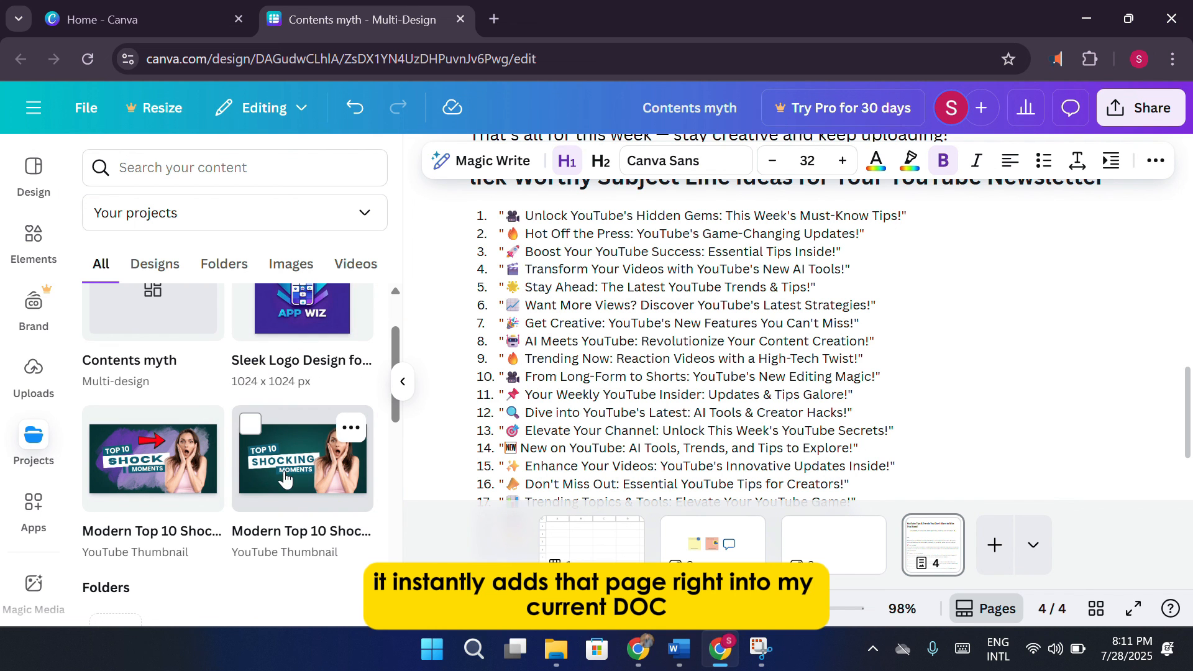
left_click_drag(280, 473, 808, 310)
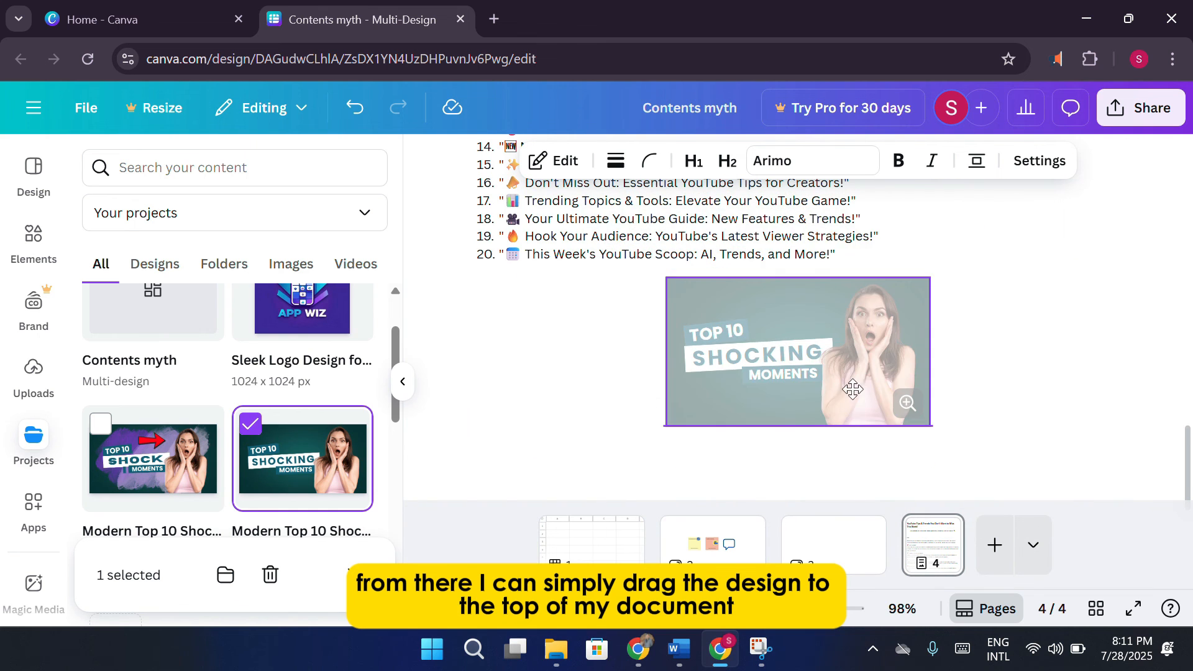
- Move the inserted thumbnail image to the very start of the newsletter, above the main title
left_click_drag(915, 332, 1007, 315)
left_click_drag(779, 398, 767, 361)
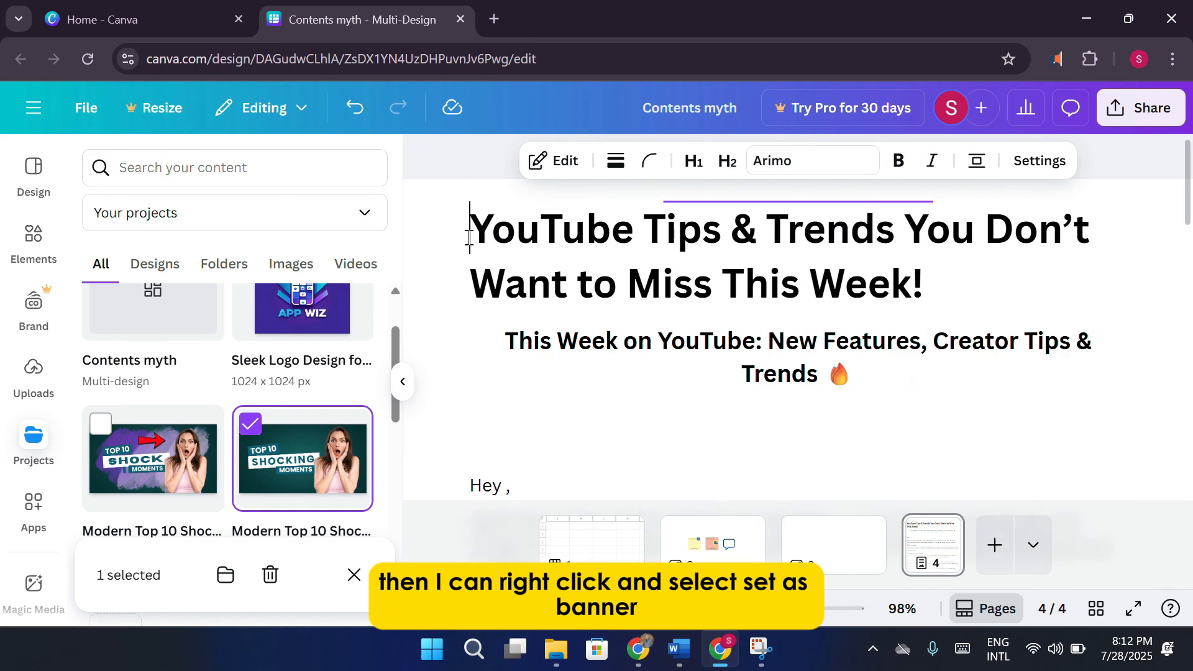
key("ctrl+v")
left_click(756, 301)
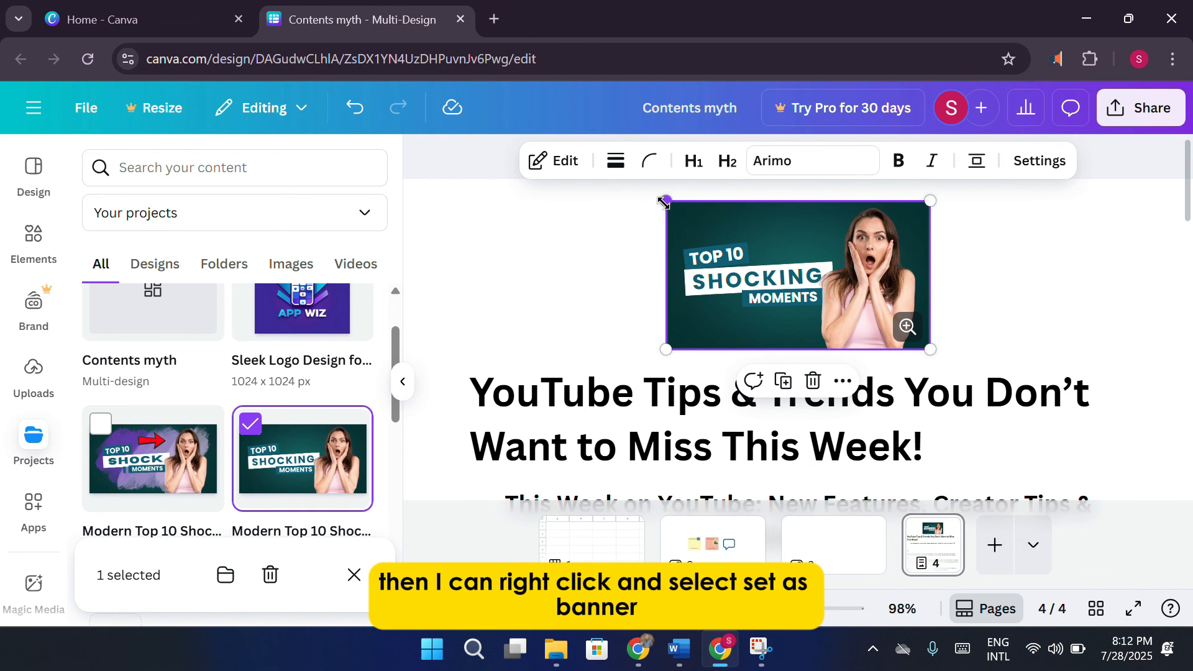
- Enlarge the thumbnail image to the full page width so it serves as the newsletter's banner
left_click_drag(666, 204, 375, 234)
scroll(921, 341, "down", 5)
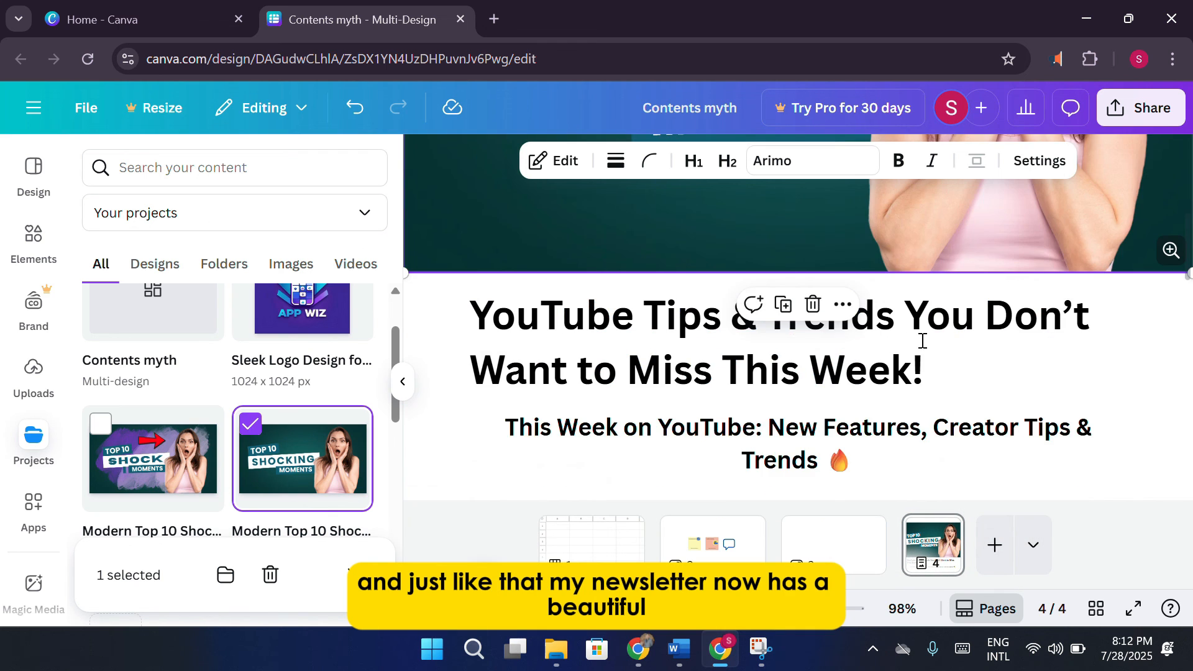
scroll(971, 344, "down", 4)
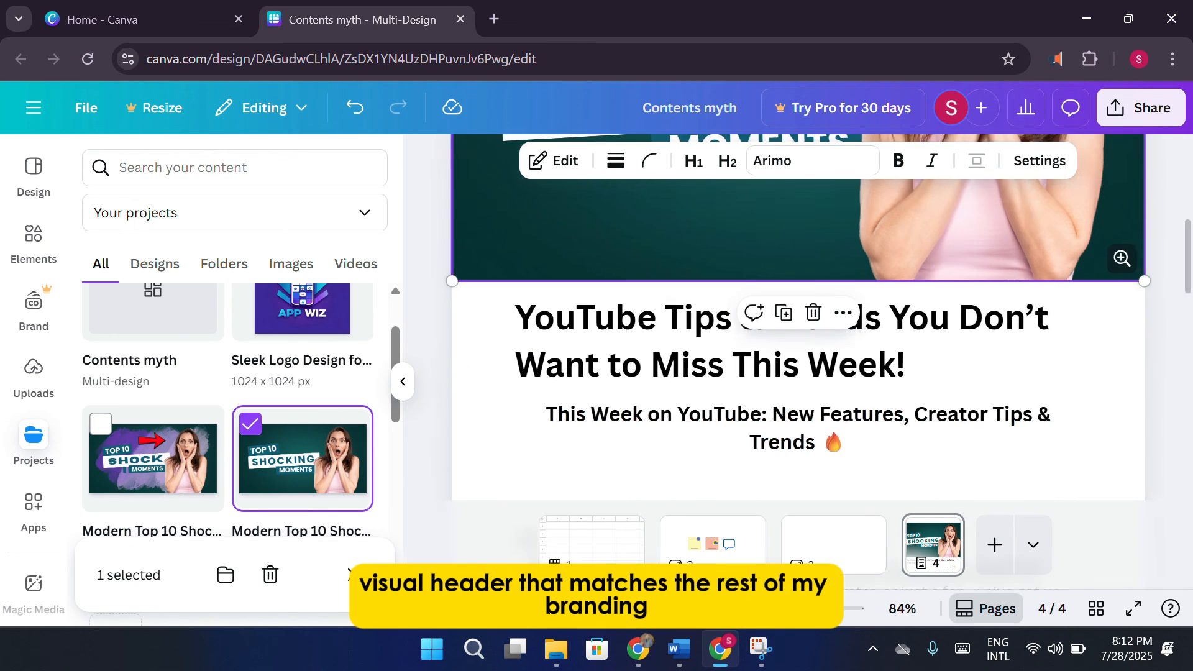
scroll(971, 345, "up", 5)
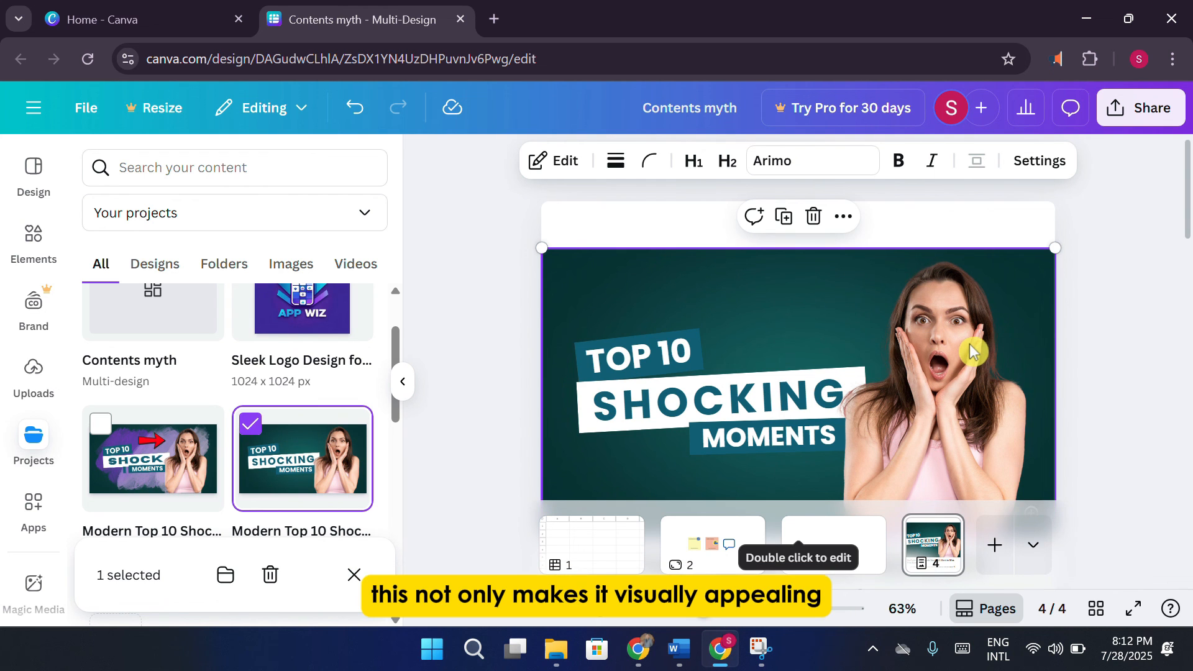
left_click_drag(969, 344, 964, 293)
scroll(976, 305, "down", 1)
scroll(991, 326, "up", 1)
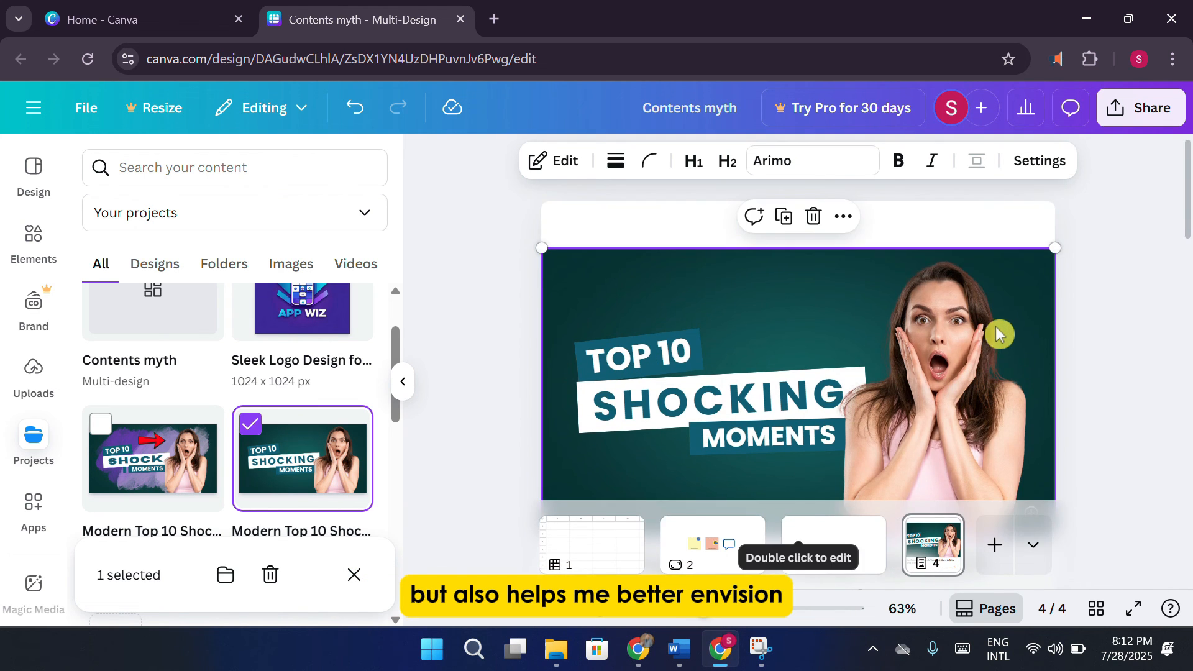
scroll(1019, 332, "down", 1)
scroll(1082, 344, "down", 2)
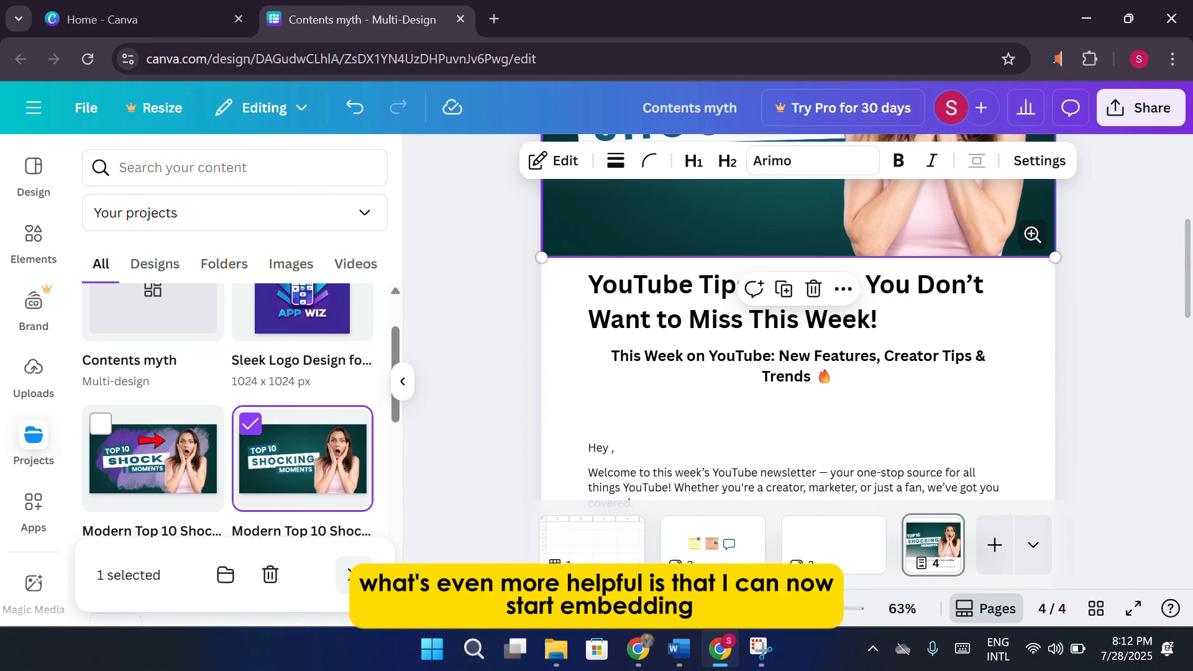
- Clear the selected project design and hide the list of saved projects
left_click(355, 575)
left_click(435, 444)
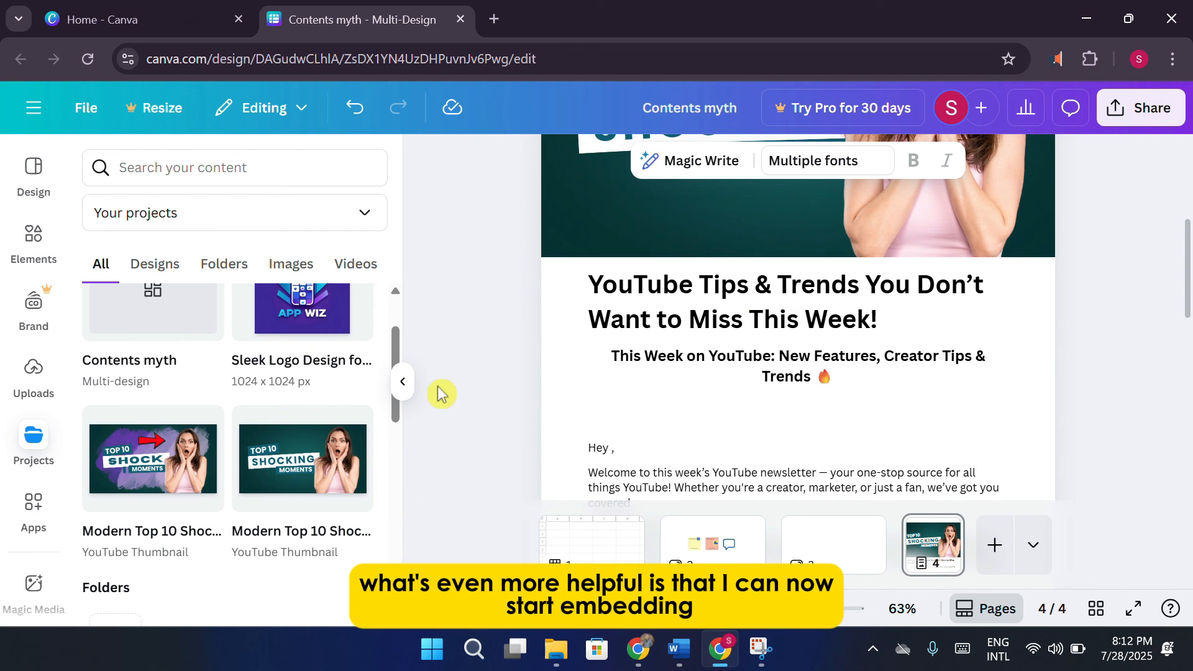
left_click(401, 382)
- Look through the whole newsletter from the banner down to the end of the subject line ideas
scroll(933, 348, "up", 3)
scroll(932, 350, "down", 5)
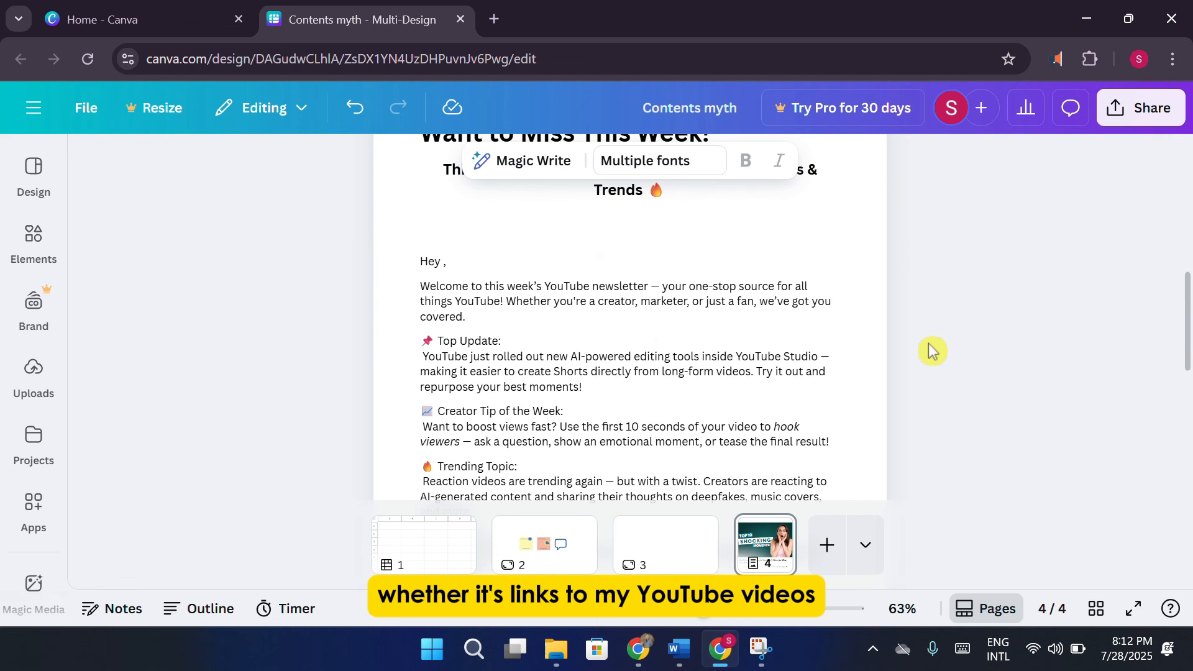
scroll(932, 351, "down", 6)
scroll(931, 353, "down", 3)
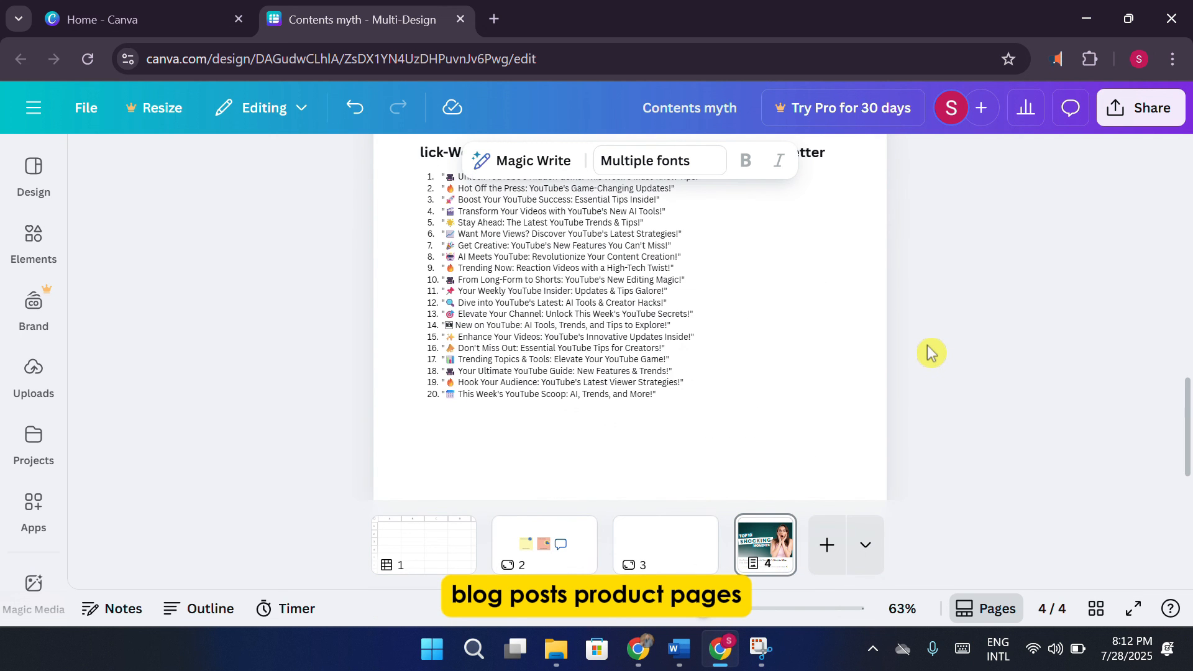
scroll(927, 357, "up", 2)
scroll(928, 356, "up", 15)
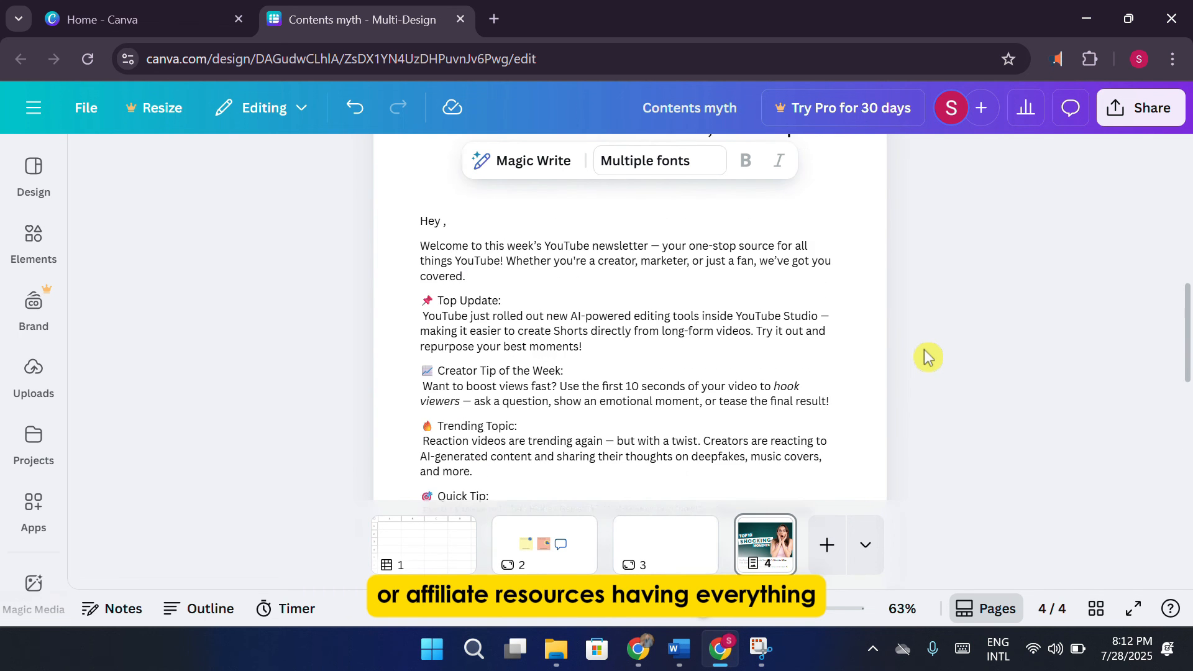
scroll(928, 357, "down", 2)
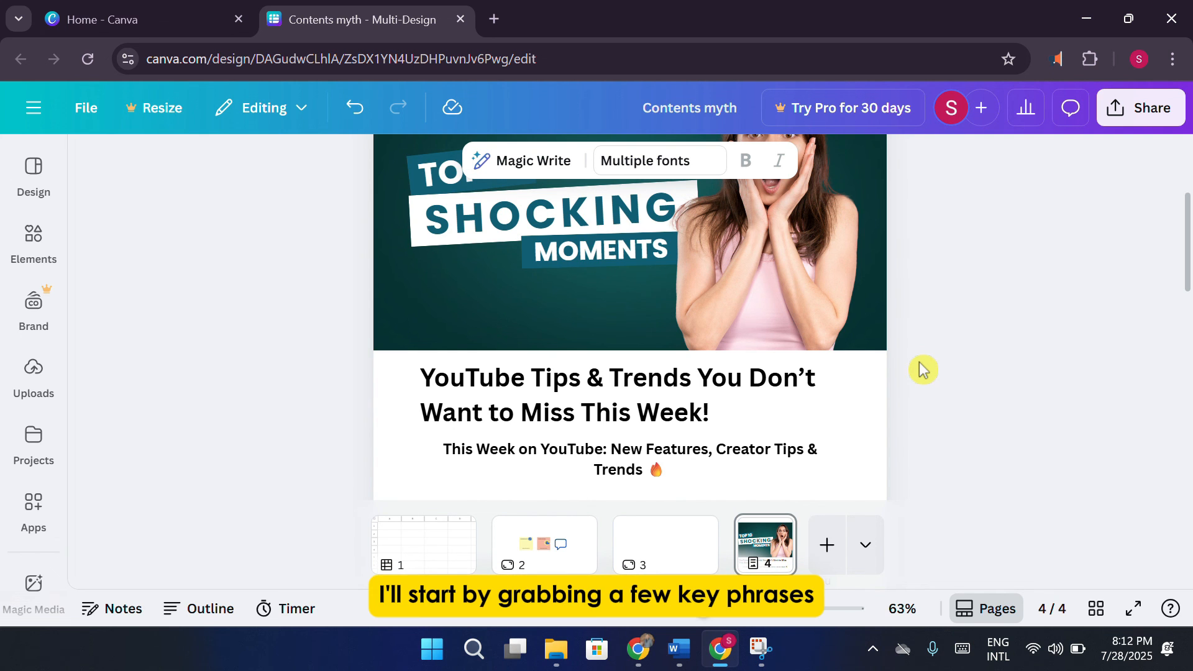
- Highlight the Quick Tip sentence about adding end screens in light orange
scroll(922, 373, "down", 7)
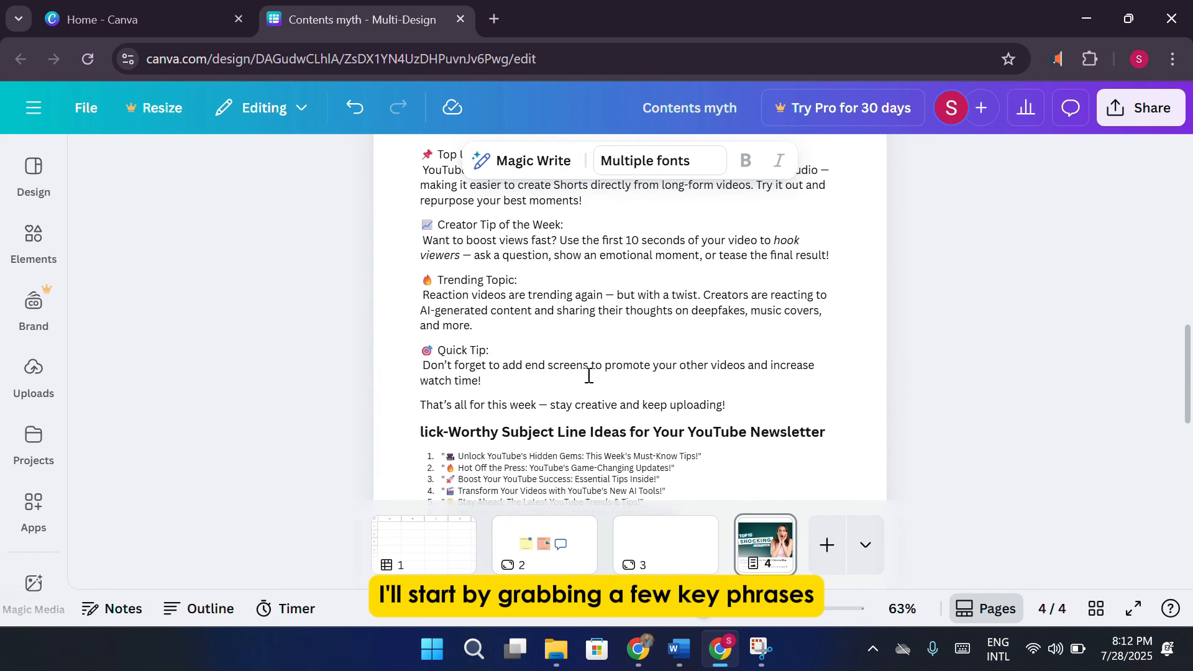
left_click_drag(484, 381, 416, 364)
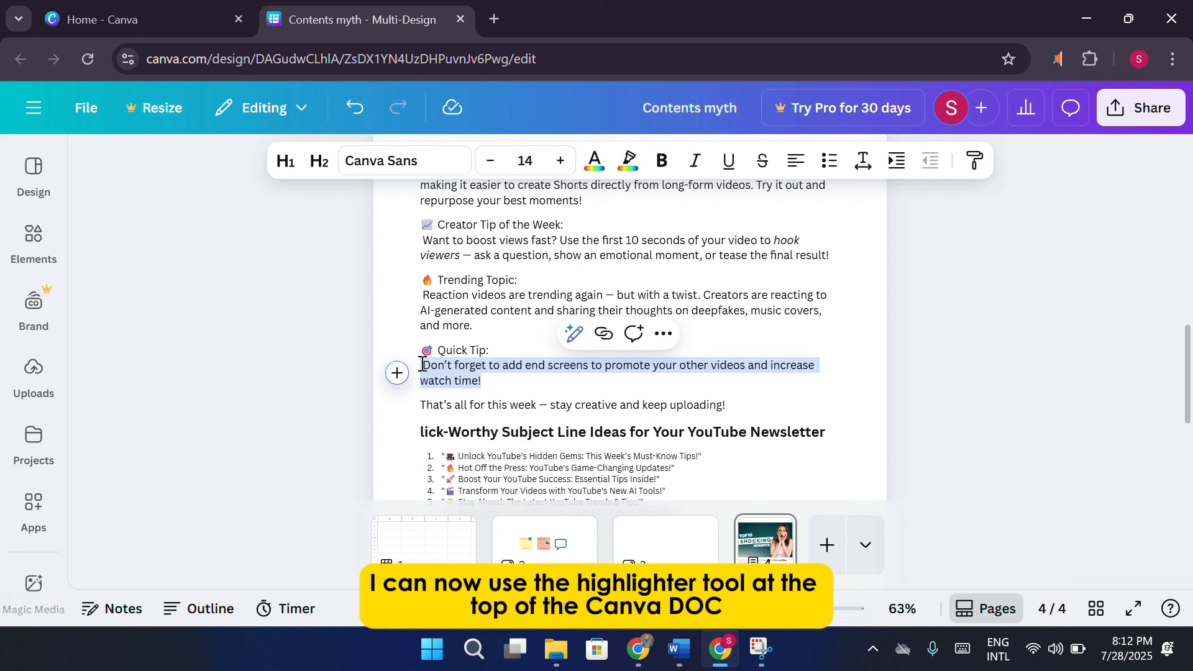
left_click(629, 163)
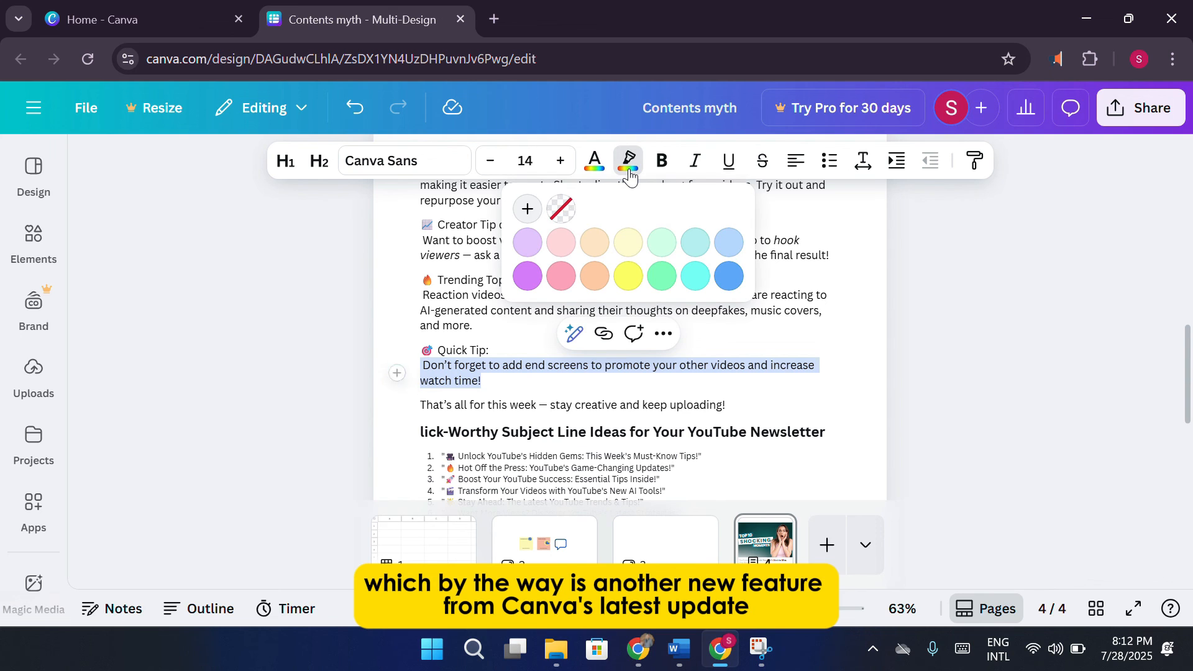
left_click(602, 249)
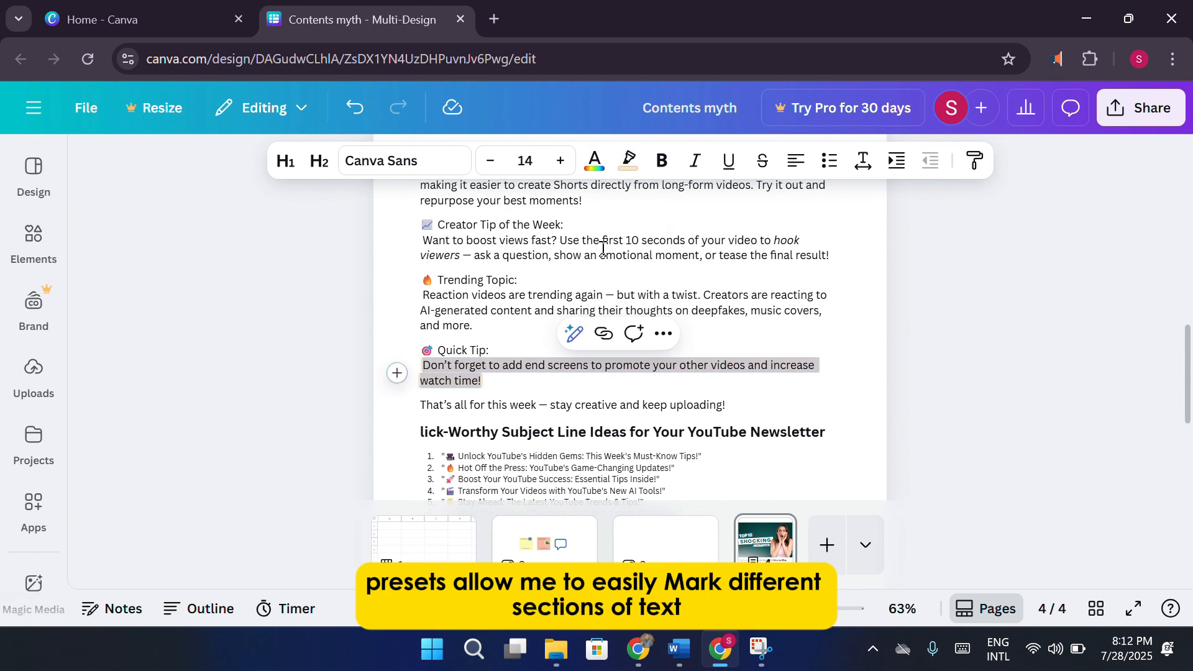
left_click(624, 364)
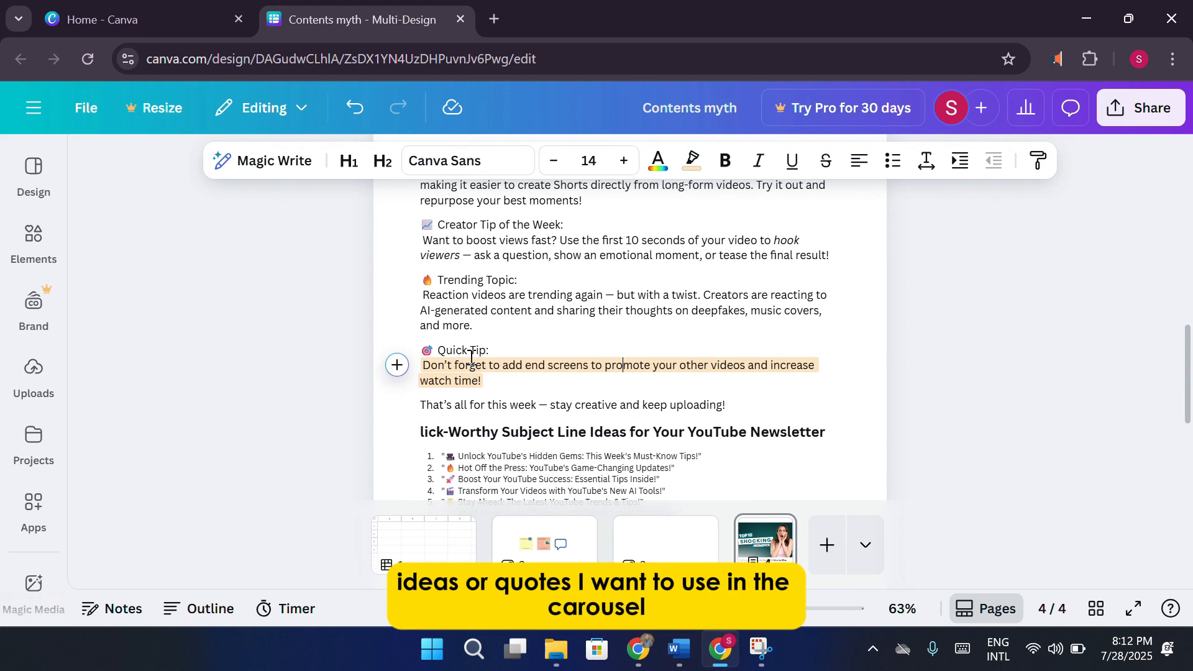
- Highlight the Trending Topic paragraph about reaction videos in the darker blue
scroll(709, 464, "down", 1)
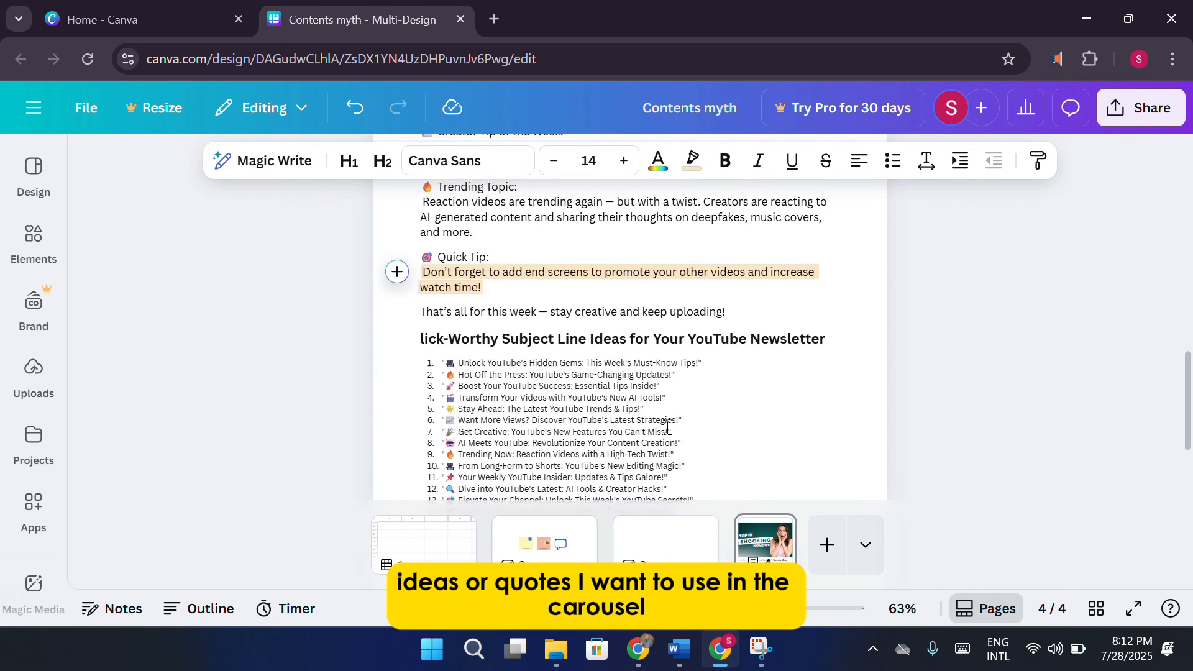
scroll(663, 425, "up", 1)
left_click_drag(474, 326, 420, 295)
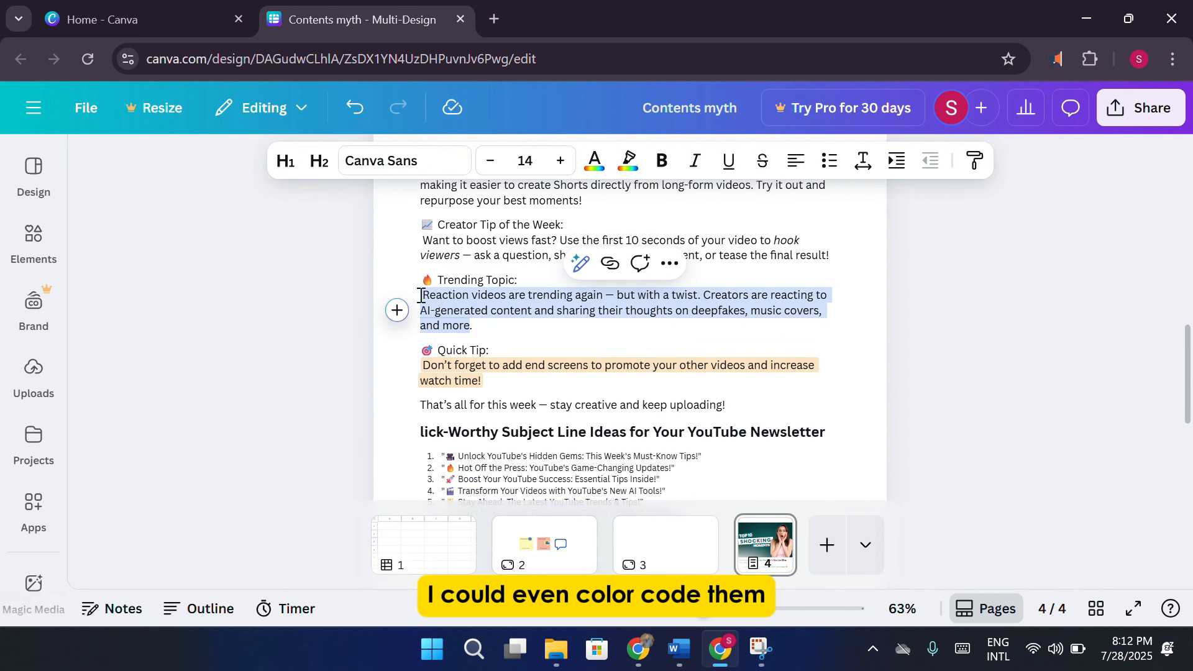
left_click(627, 162)
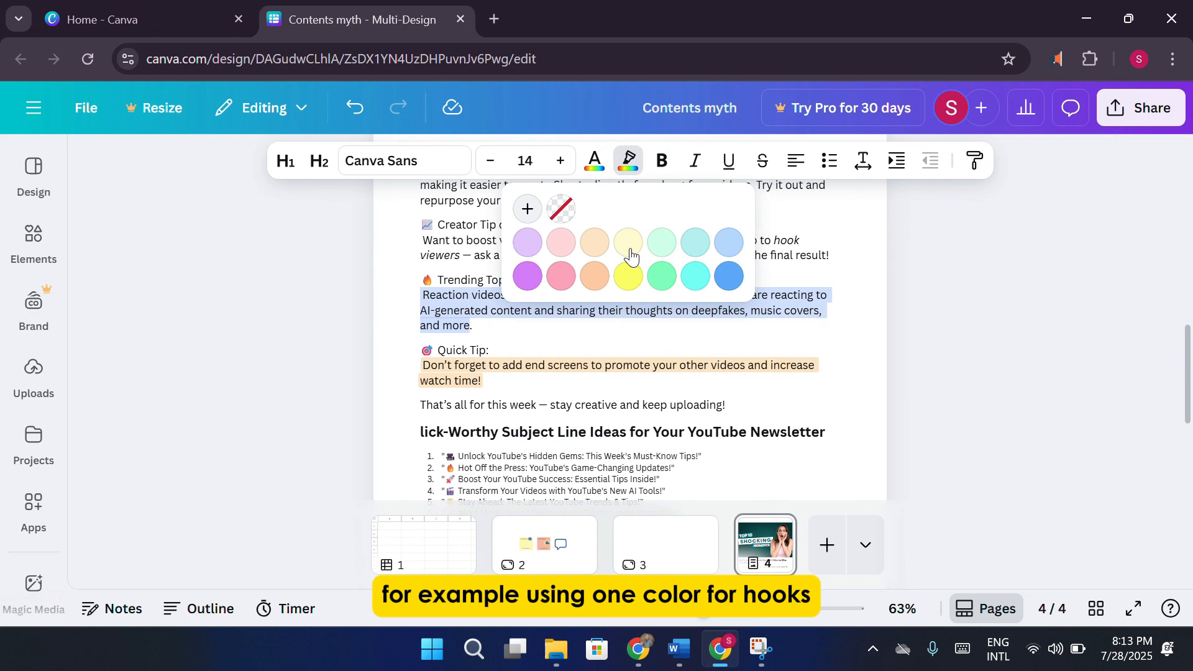
left_click(730, 277)
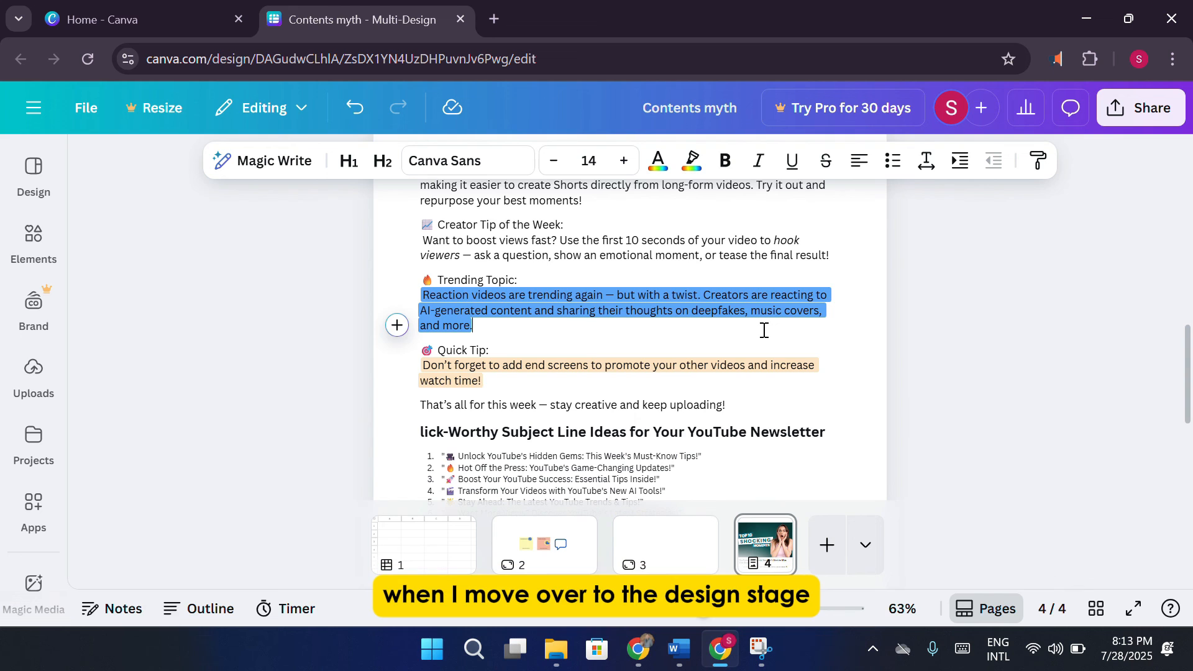
- Search the page formats for "instagram" and add an Instagram Post (4:5) page after the newsletter doc
left_click(866, 551)
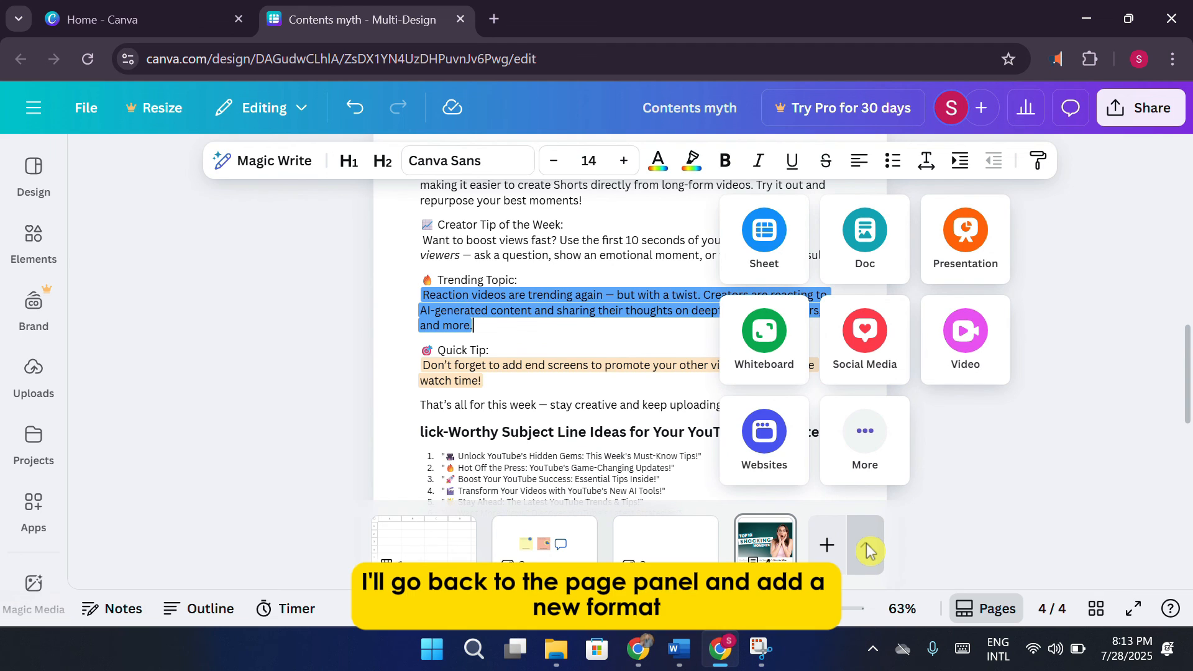
left_click(865, 438)
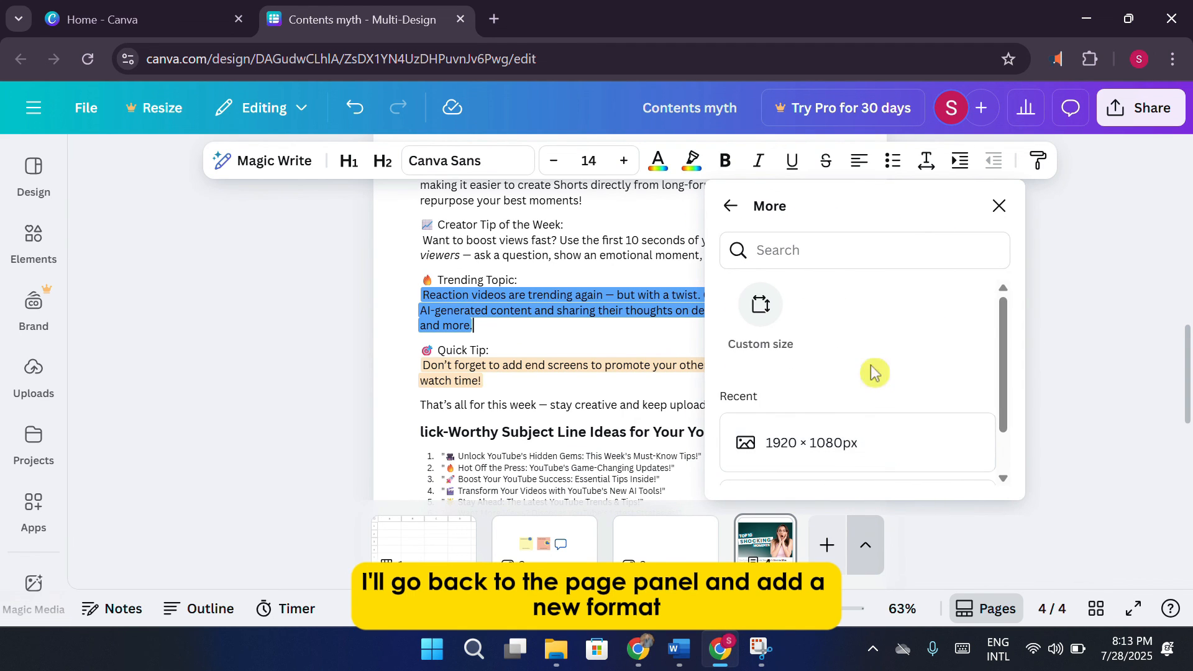
scroll(874, 373, "down", 2)
scroll(878, 367, "up", 2)
left_click(872, 259)
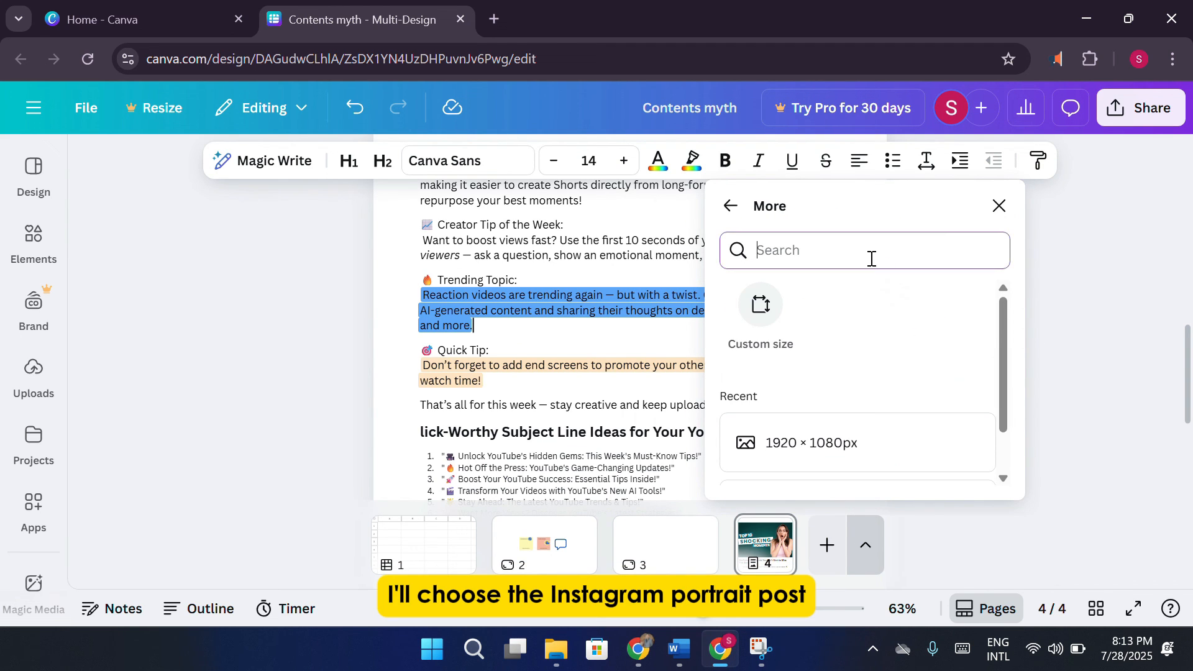
type("instagram")
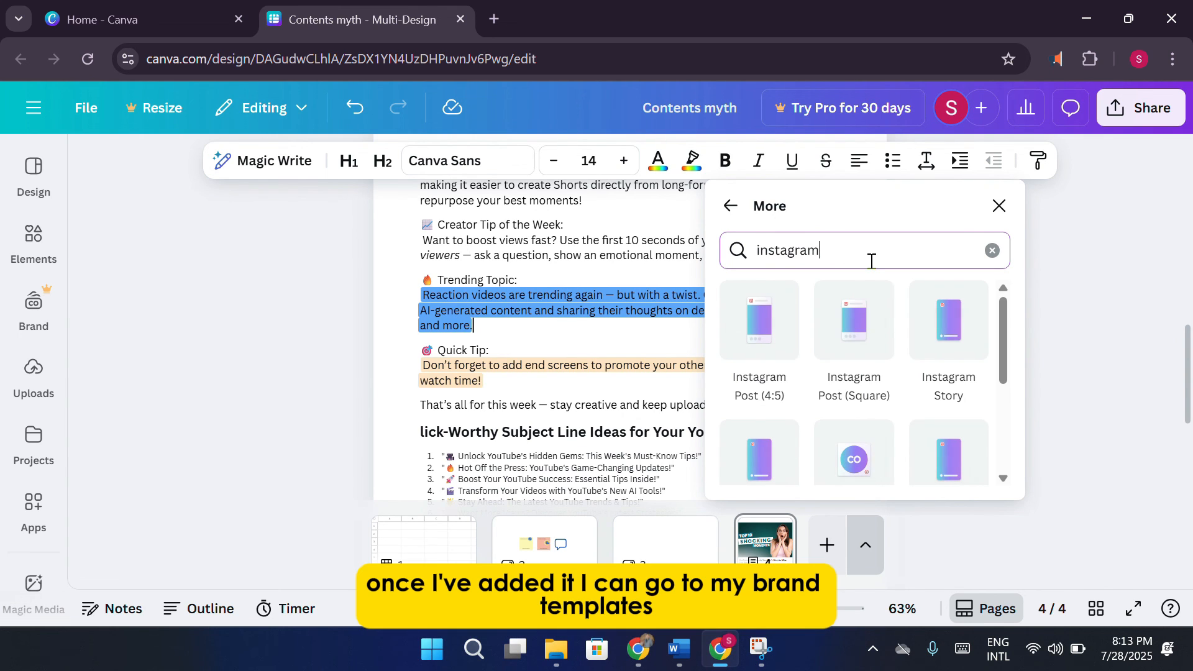
left_click(788, 351)
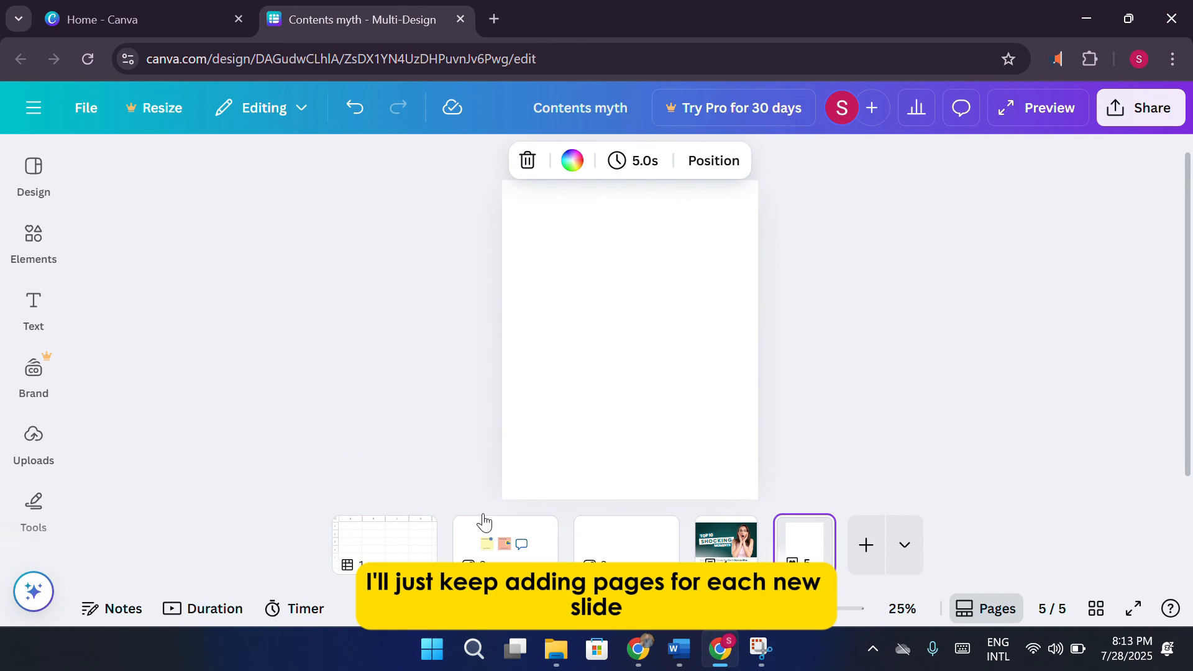
- Place the recently used blue badge with the yellow checkmark in the middle of the blank Instagram page
left_click(42, 249)
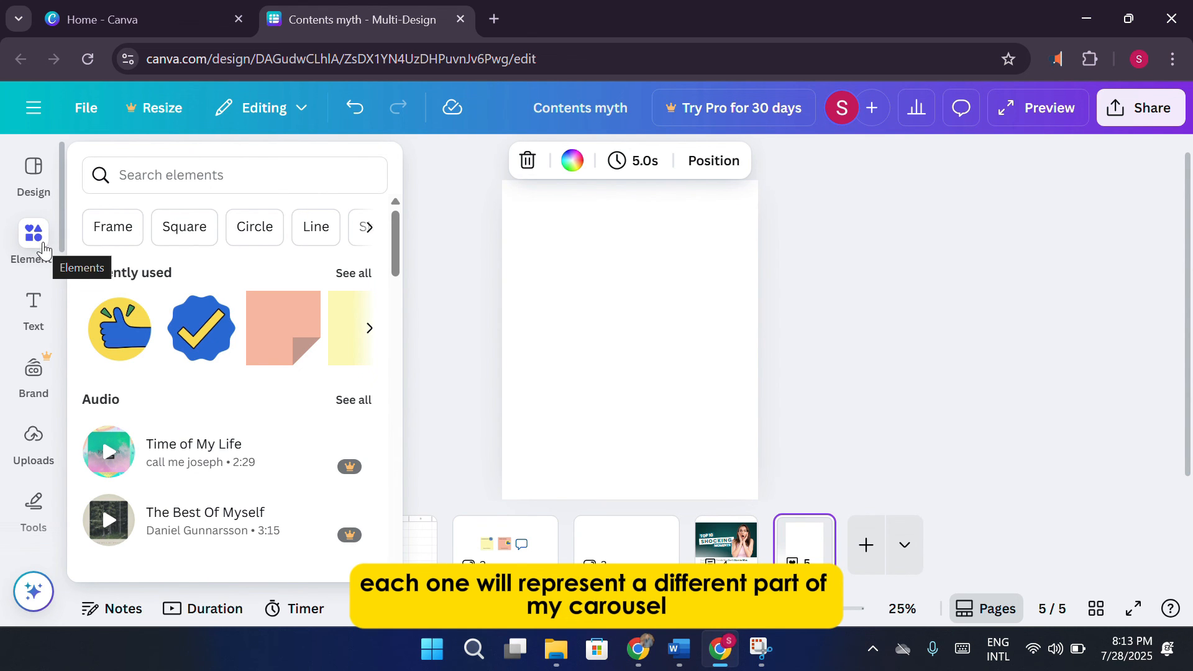
scroll(286, 448, "down", 9)
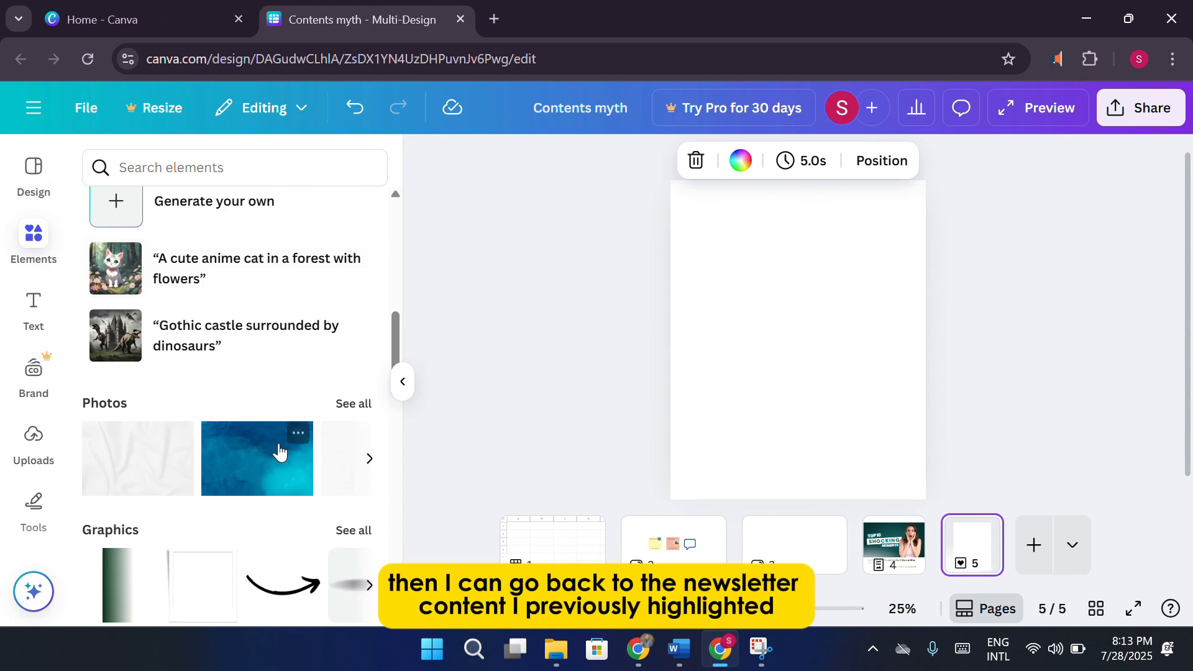
scroll(280, 452, "up", 9)
left_click_drag(150, 348, 802, 336)
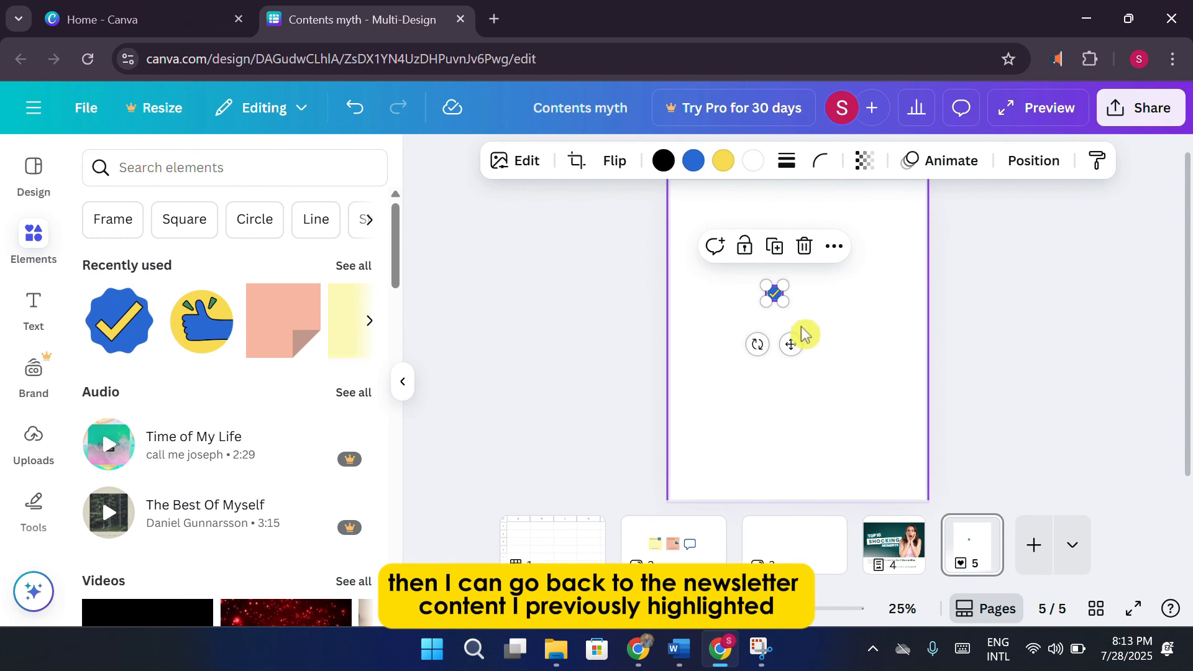
left_click(998, 330)
- Search the page formats for "instag" and add another Instagram Post (4:5) page after the checkmark page
left_click(1073, 545)
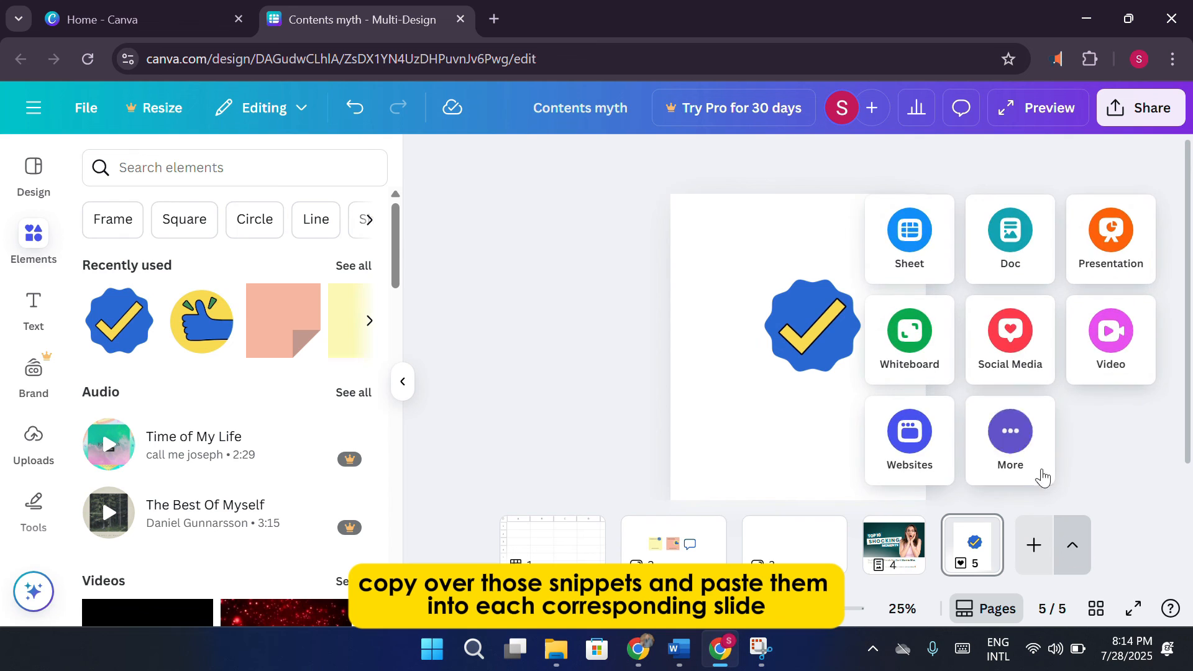
left_click(1039, 472)
left_click(967, 245)
type("i")
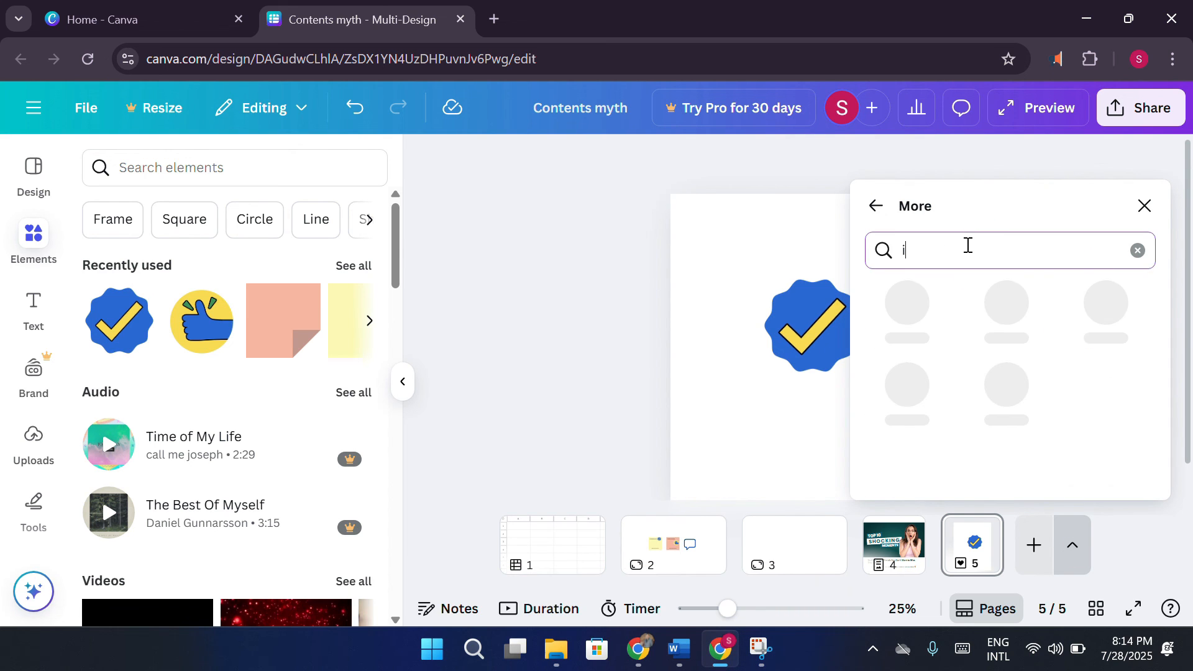
type("nstag")
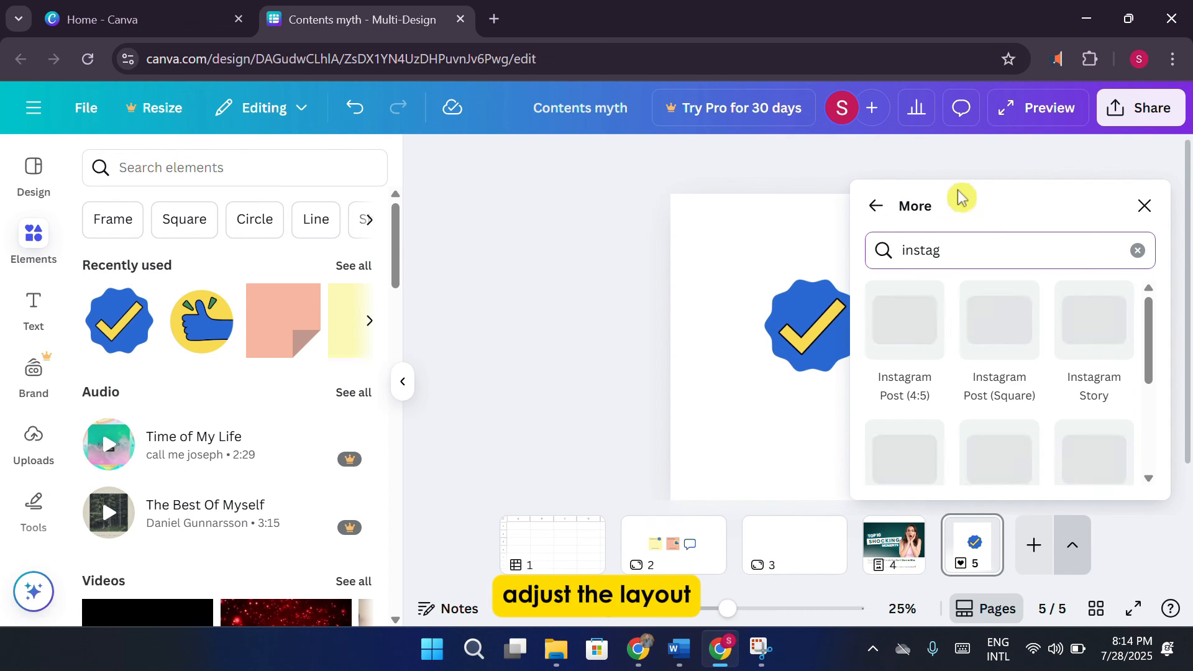
left_click(889, 338)
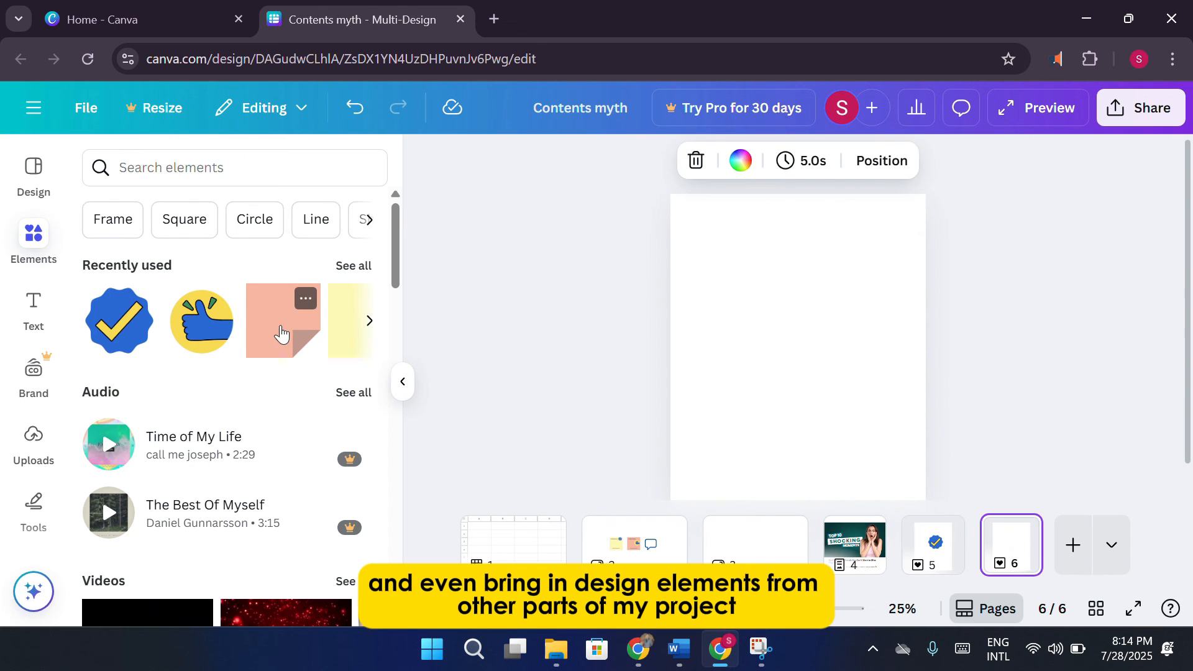
- Apply the "Healing Is Not Linear" typographic quote template to the new Instagram page
left_click(15, 171)
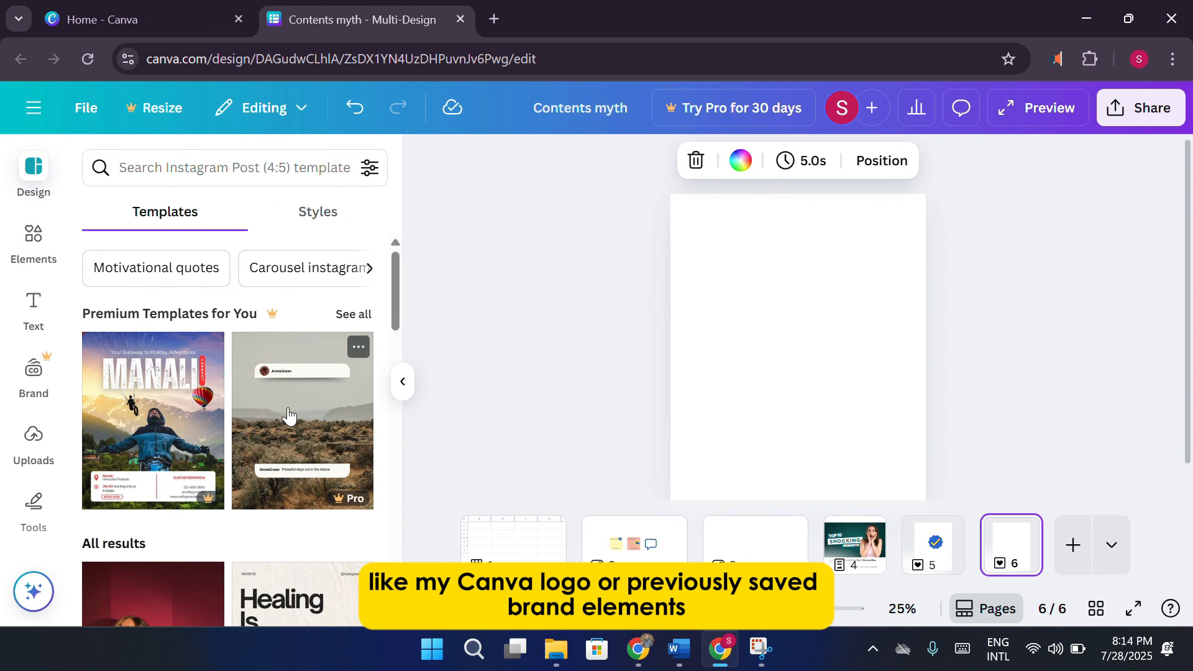
scroll(289, 415, "down", 5)
left_click(329, 435)
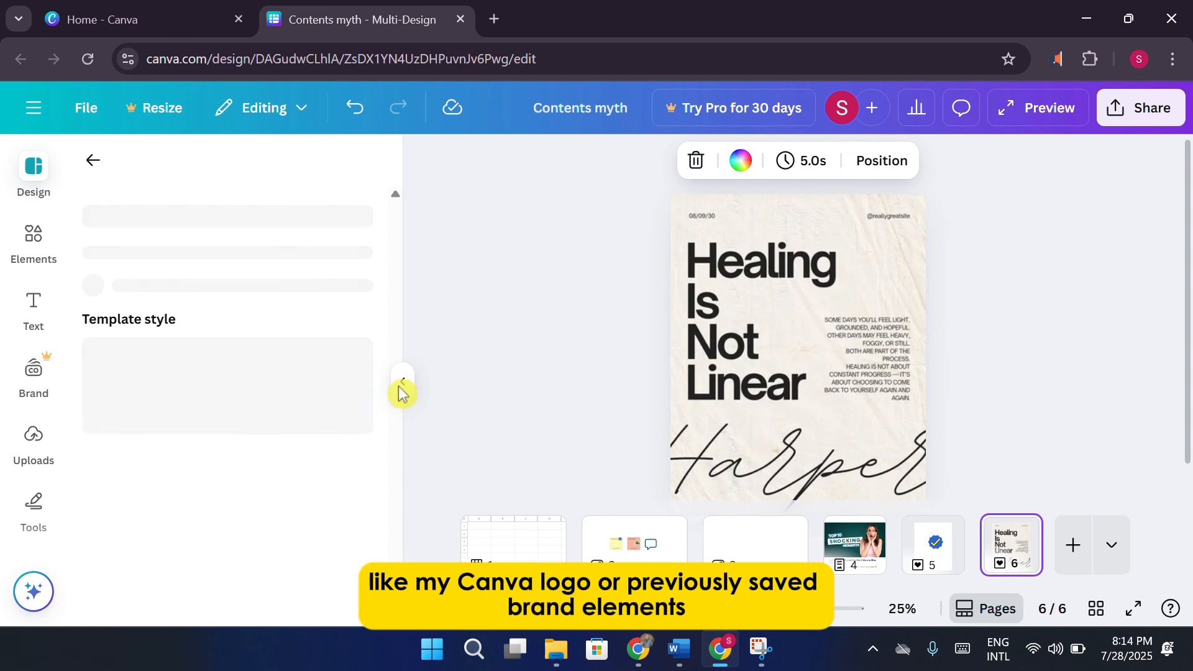
left_click(684, 434)
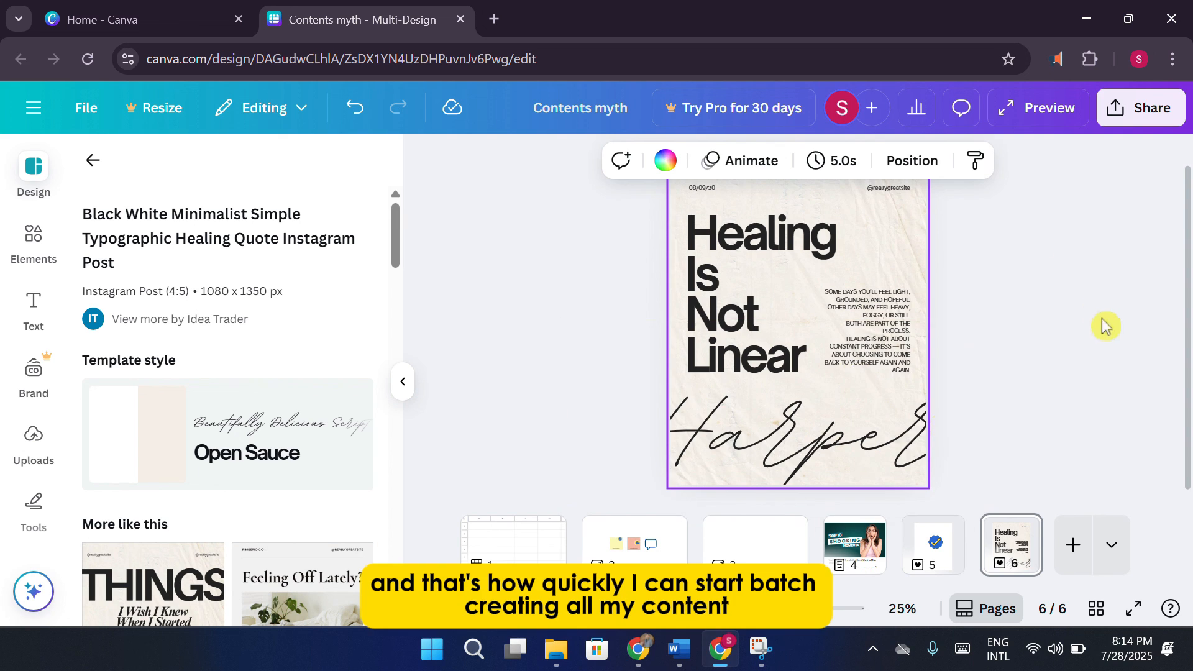
left_click(1055, 336)
- Look through the checkmark page, the healing quote page, the newsletter doc down to its subject lines, and the empty whiteboard
left_click(934, 545)
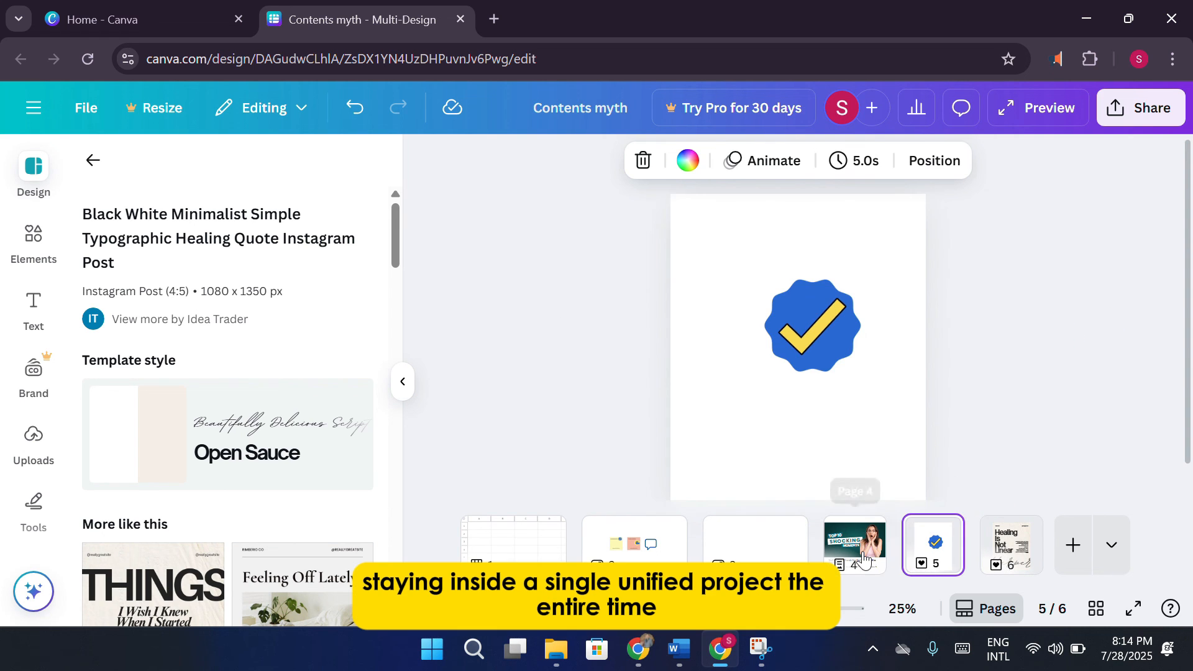
left_click(985, 545)
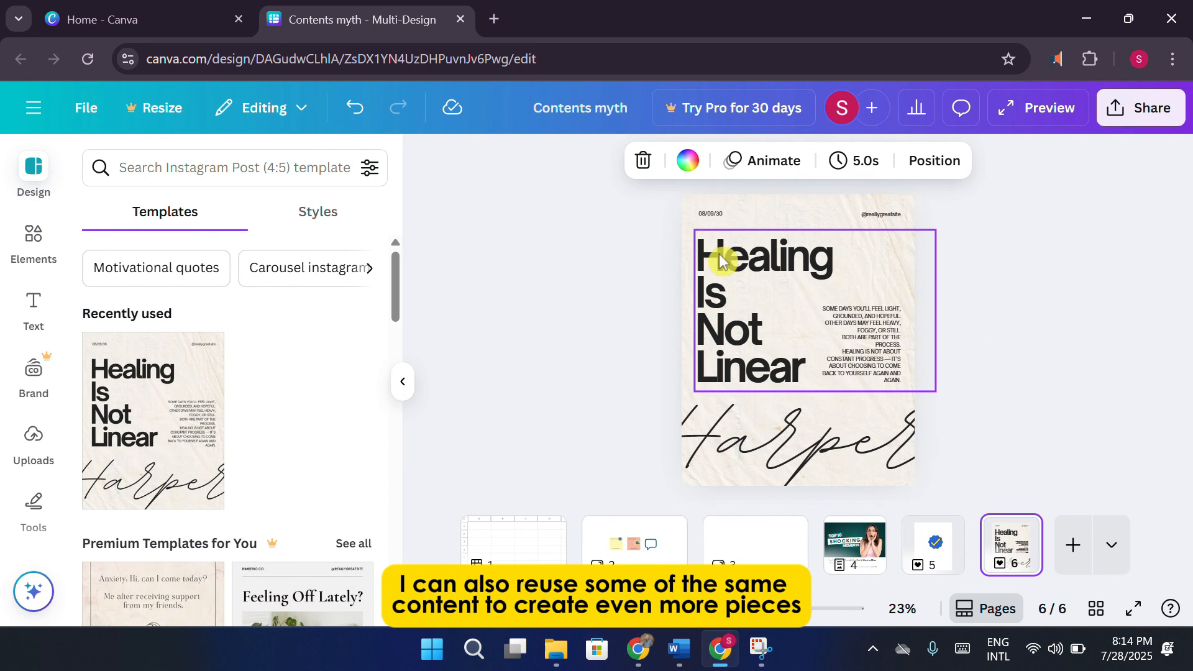
left_click(856, 545)
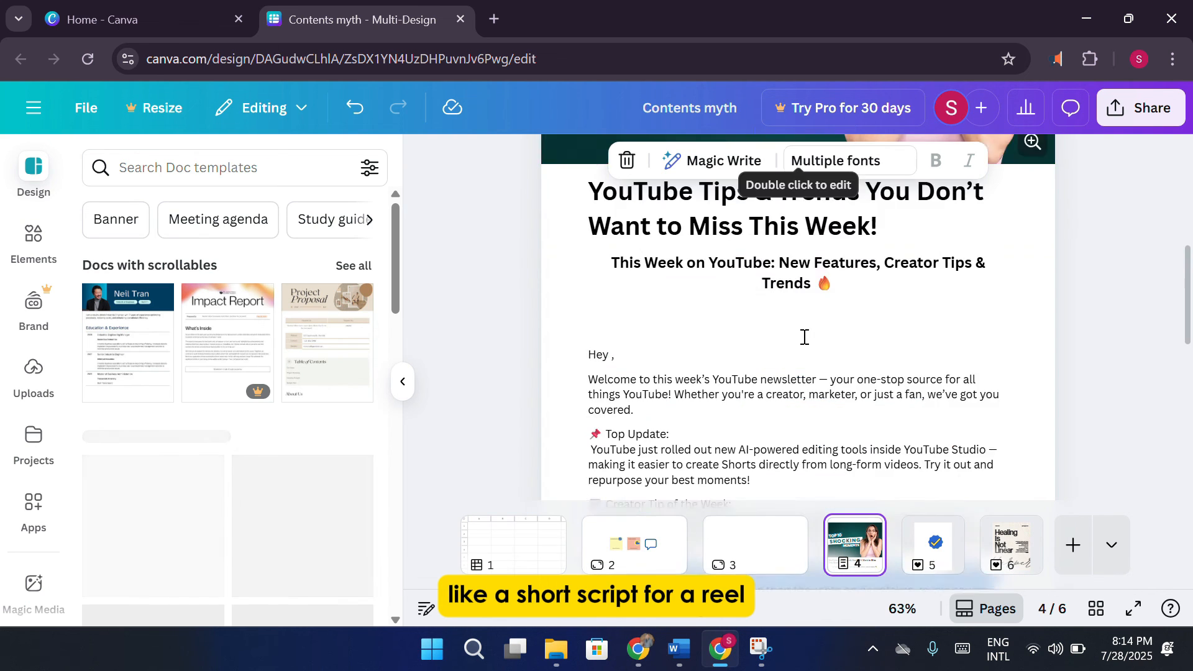
scroll(804, 336, "down", 10)
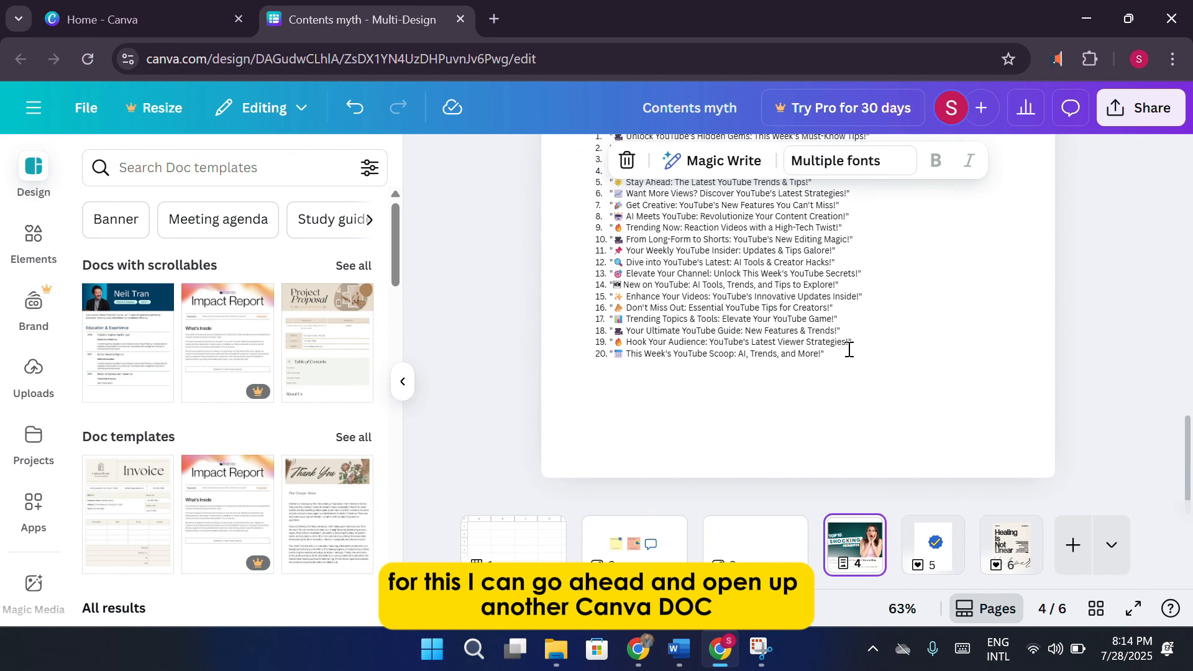
left_click(1012, 542)
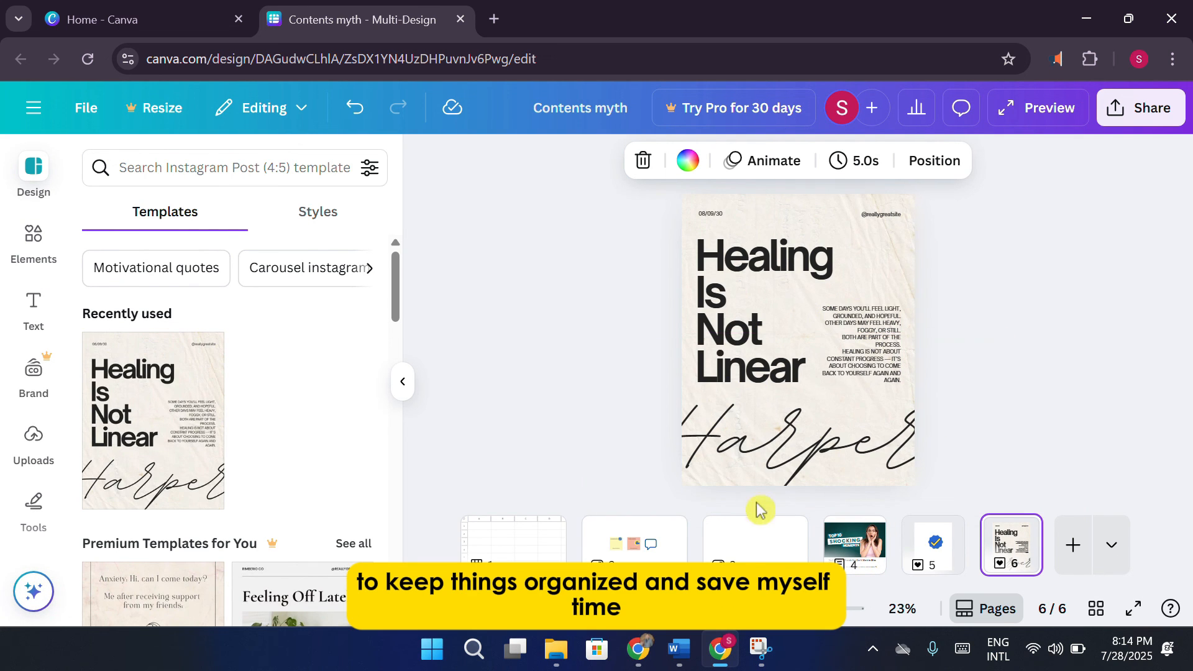
left_click(751, 551)
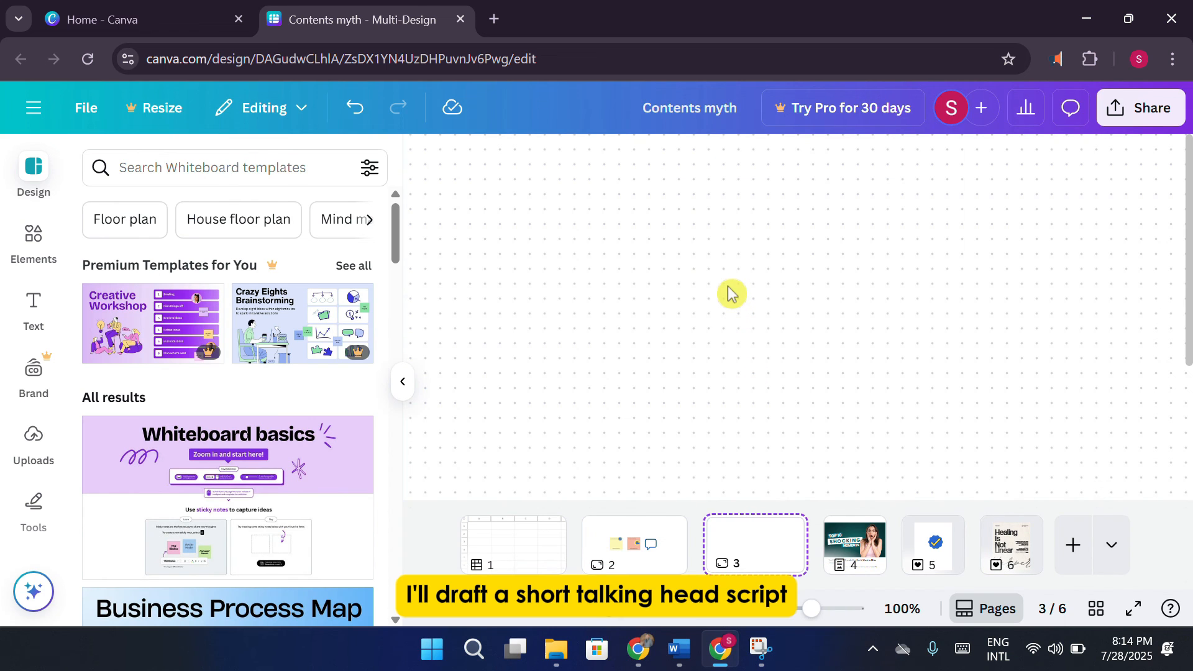
- Add a blank Instagram post page and a doc page at the end of the design
left_click(1086, 567)
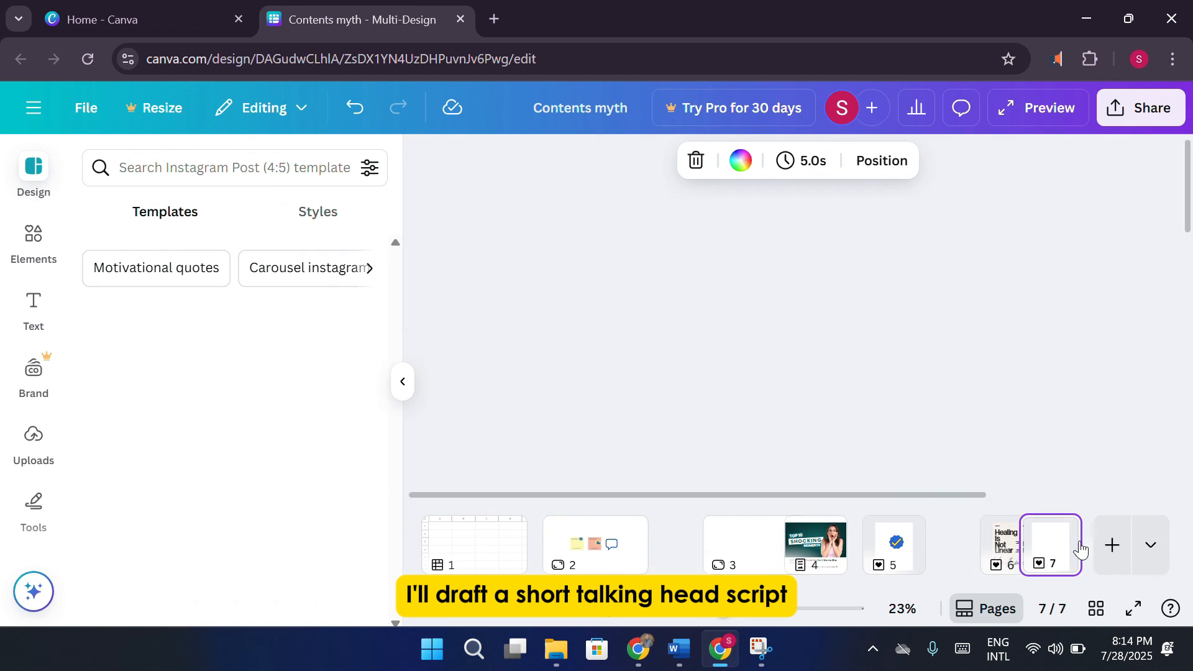
left_click(1150, 545)
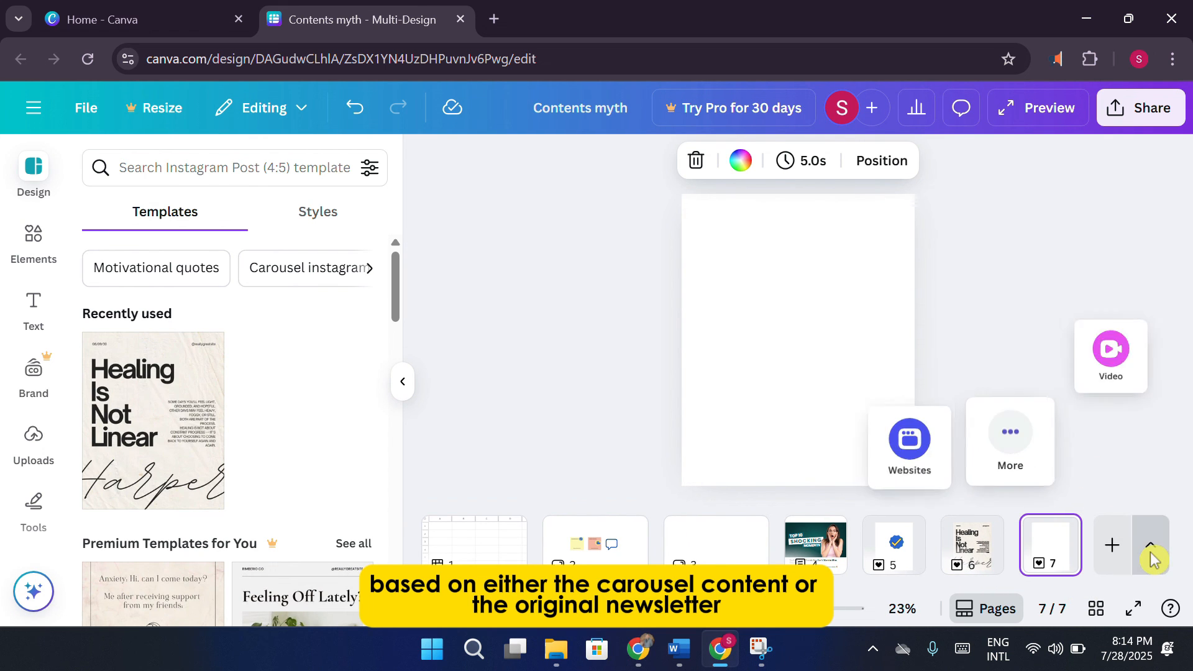
left_click(1009, 248)
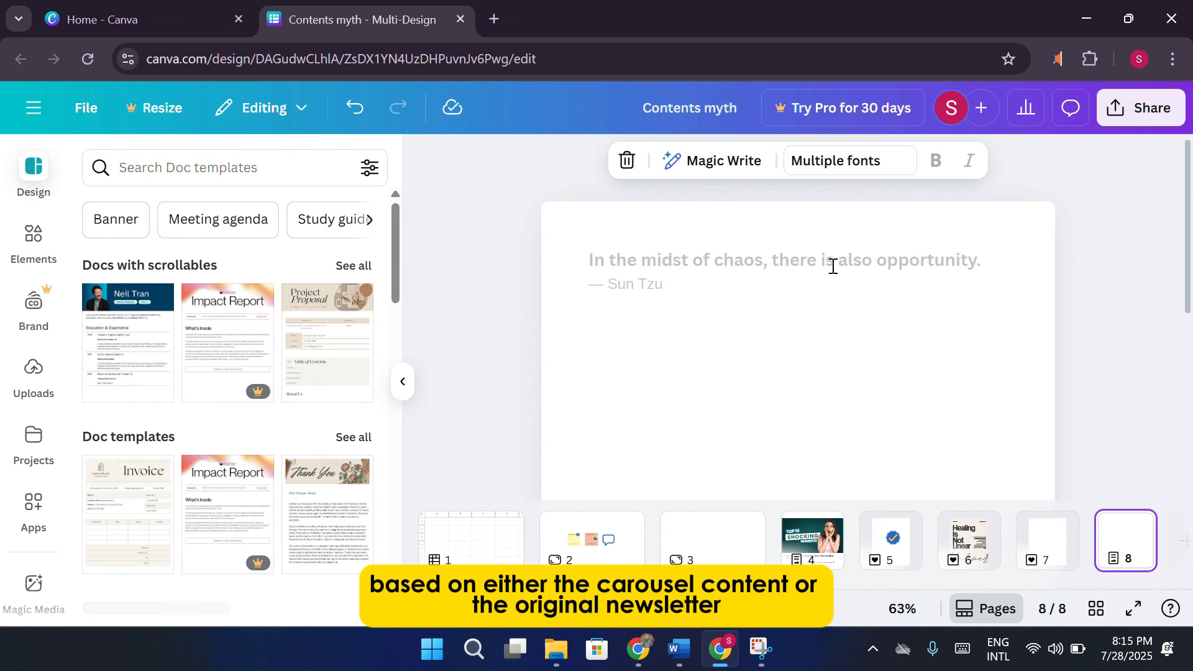
- Enter the heading "SCRIPT FOR REEL" in the new doc
left_click(819, 266)
type("S")
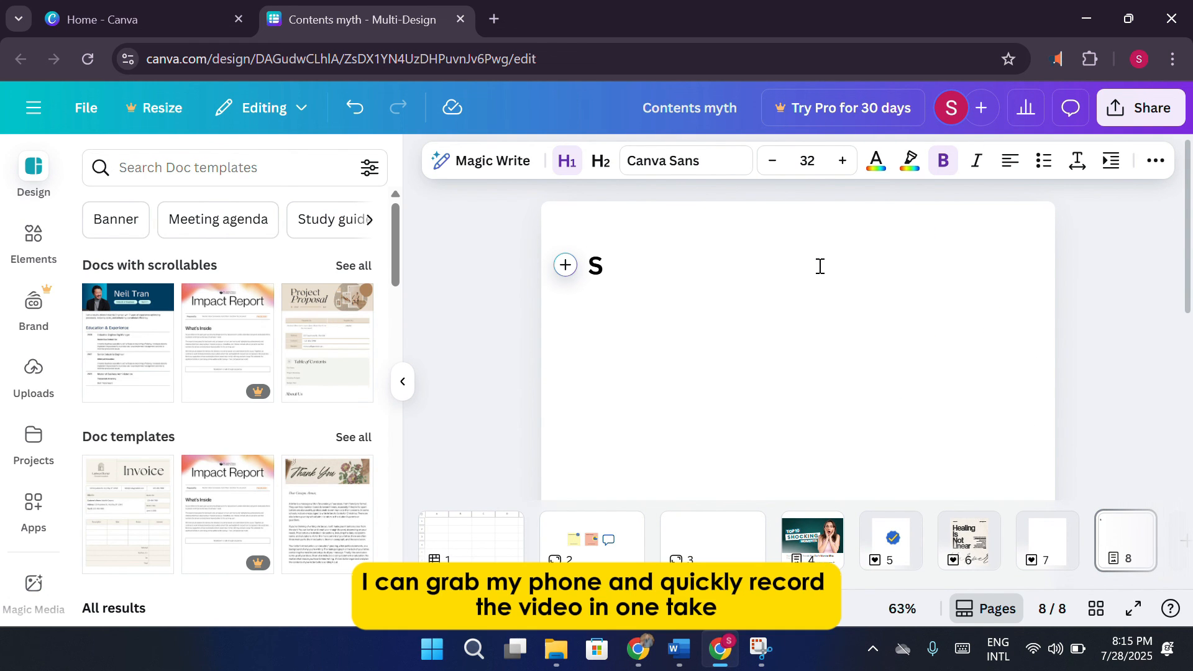
type("CRIPT FOR REEL")
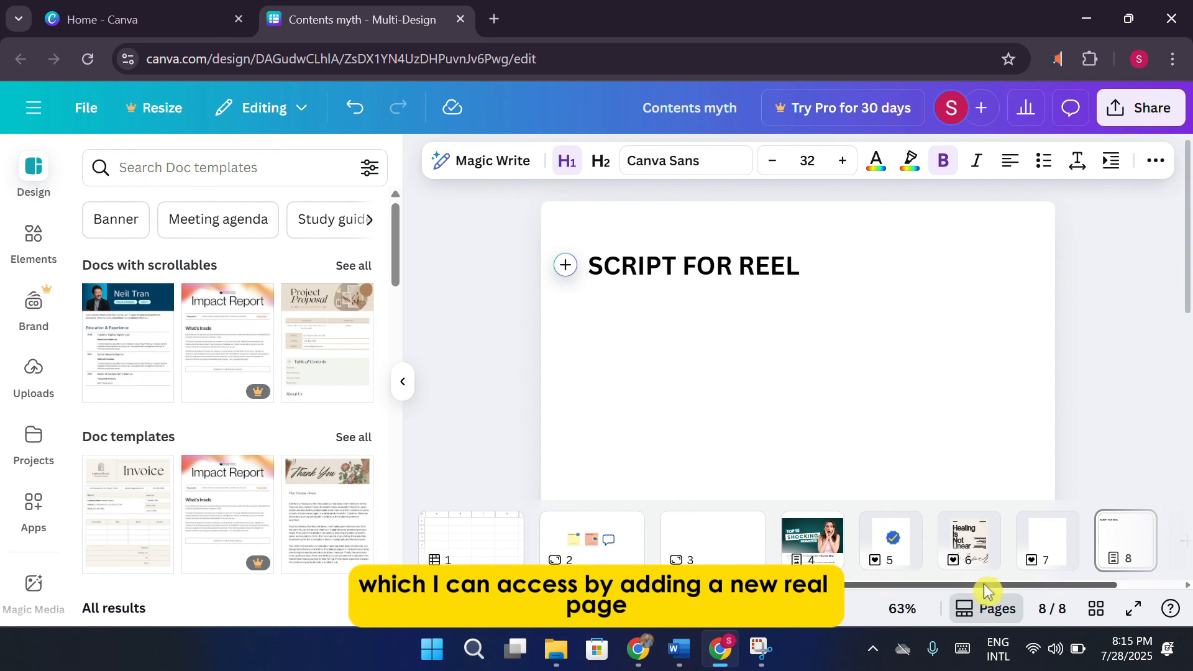
- Add a Mobile Video page after the reel script doc
scroll(987, 591, "right", 2)
left_click(1131, 553)
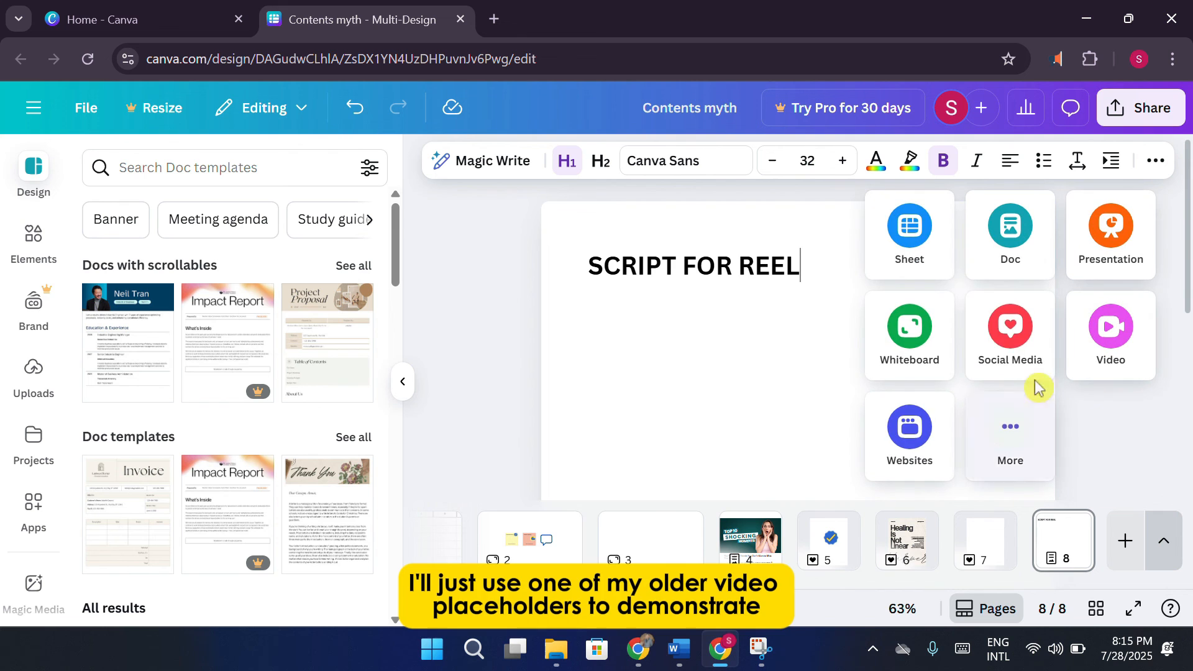
left_click(1015, 355)
left_click(886, 342)
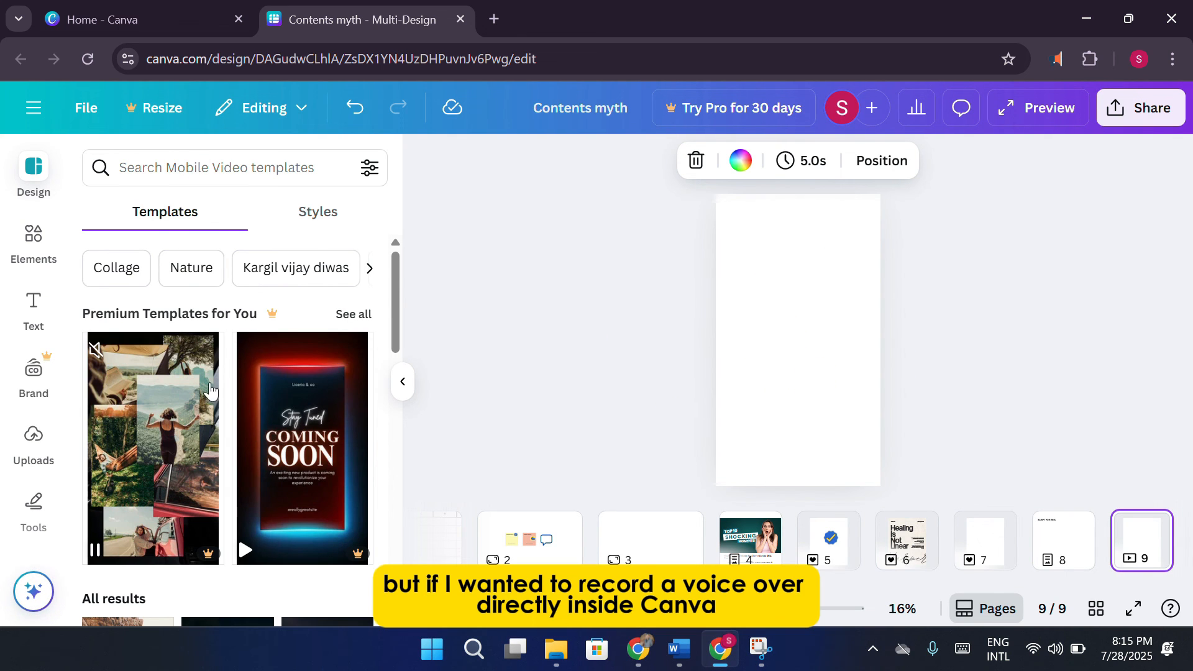
- Look through the mobile video templates and the uploaded images for material suitable for the reel
scroll(210, 390, "down", 4)
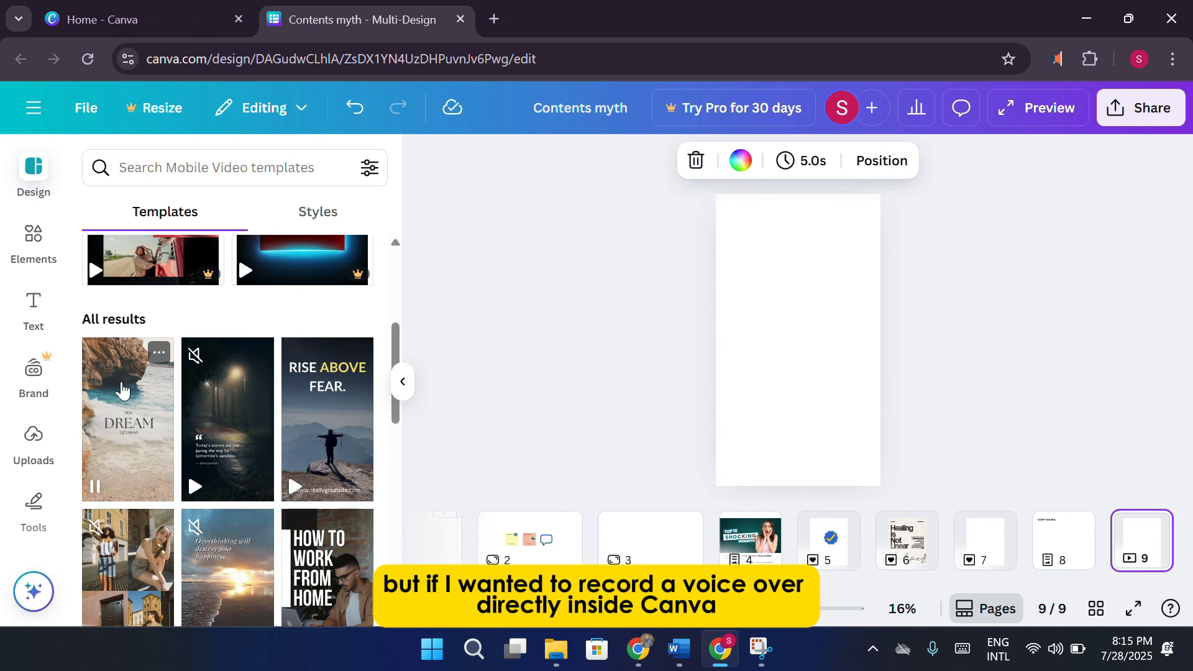
scroll(120, 387, "up", 4)
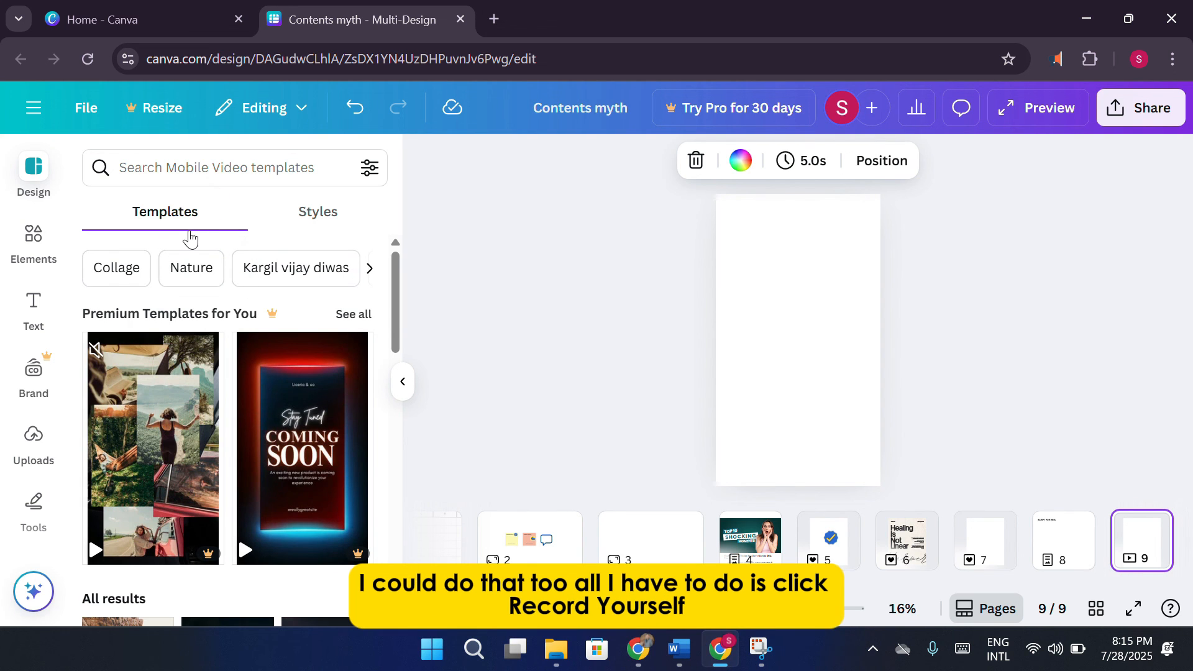
left_click(33, 435)
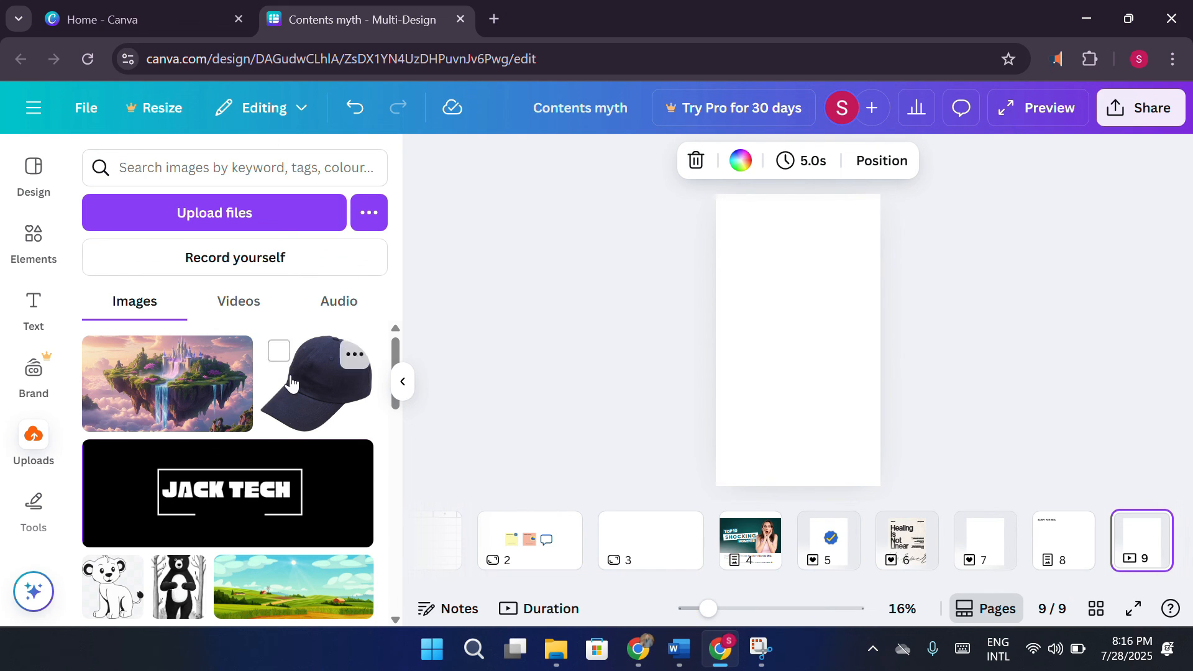
scroll(293, 478, "down", 5)
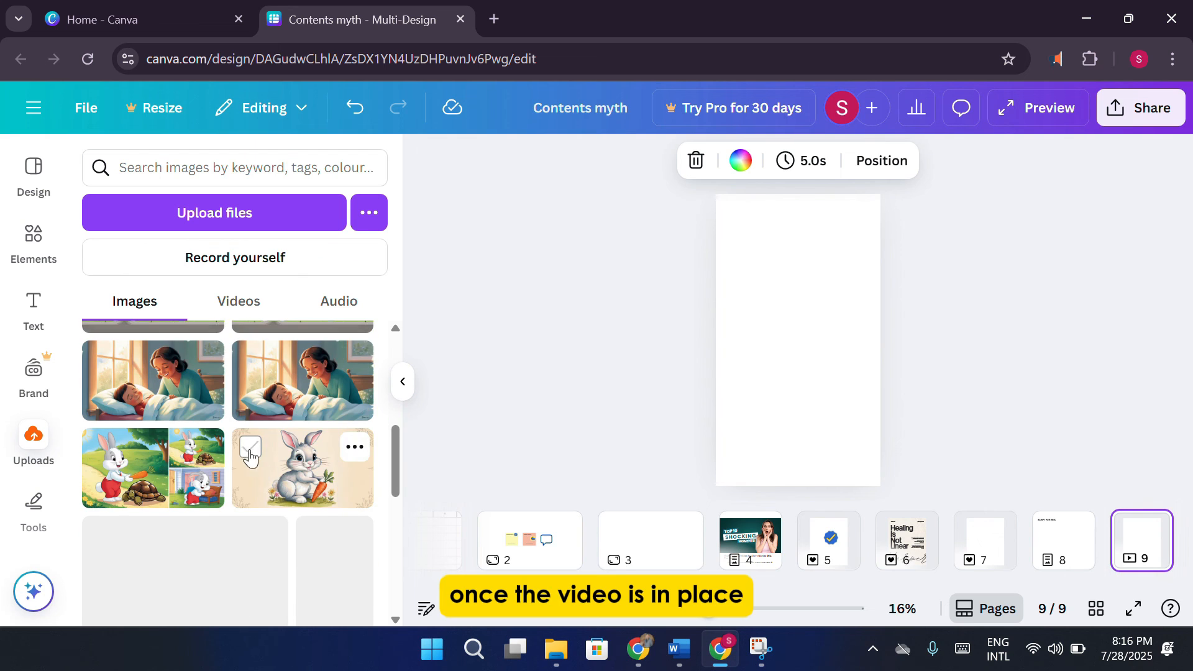
scroll(236, 422, "down", 6)
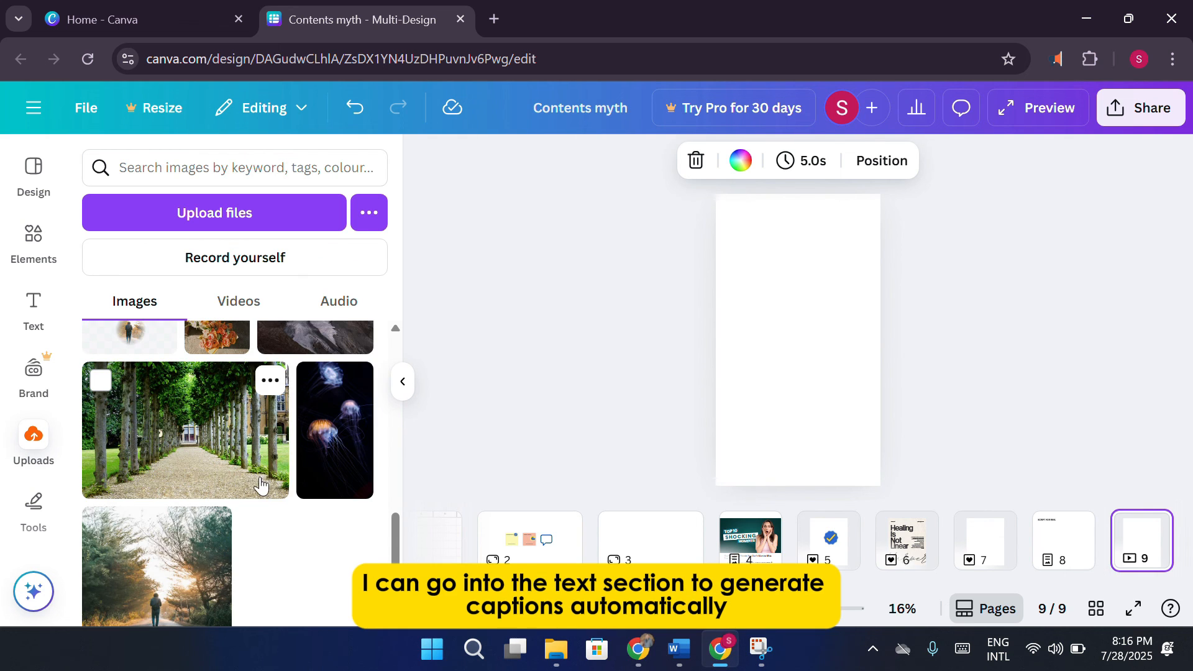
scroll(286, 417, "down", 2)
scroll(189, 381, "up", 6)
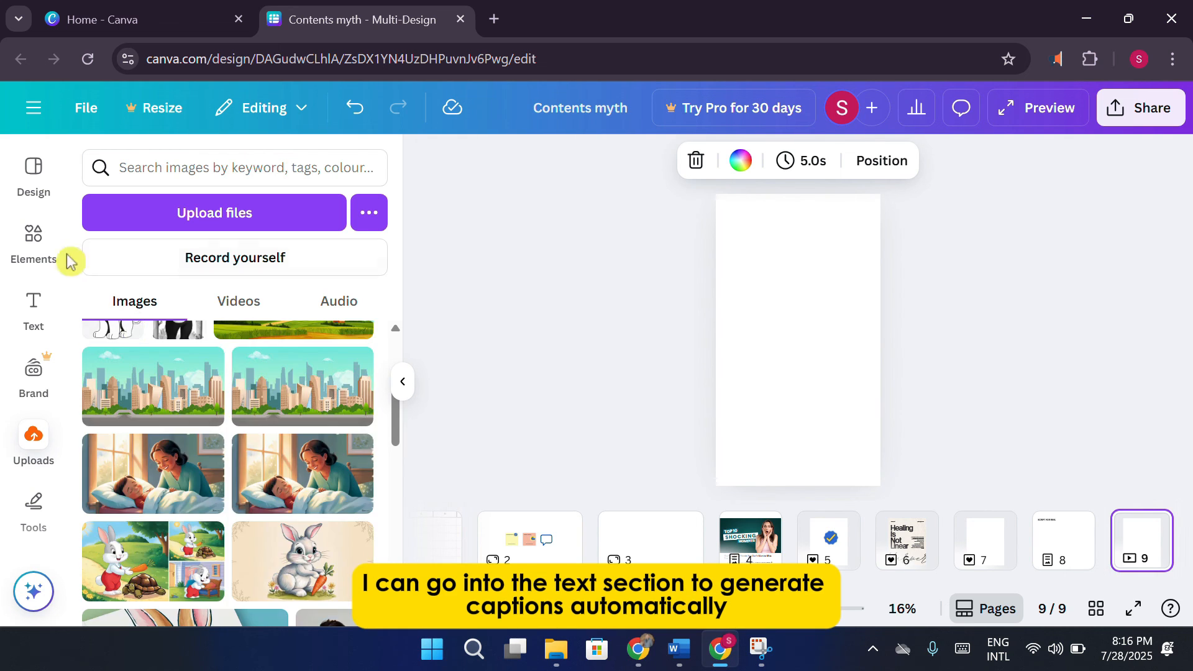
scroll(171, 423, "down", 10)
scroll(280, 457, "up", 3)
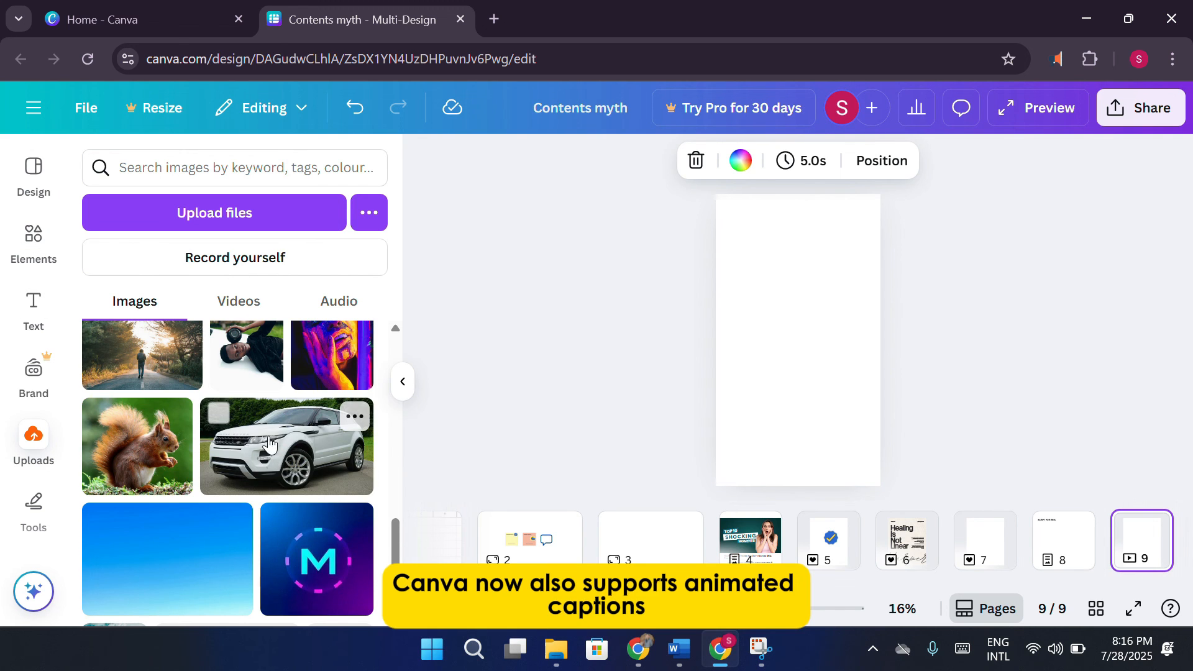
scroll(267, 435, "up", 8)
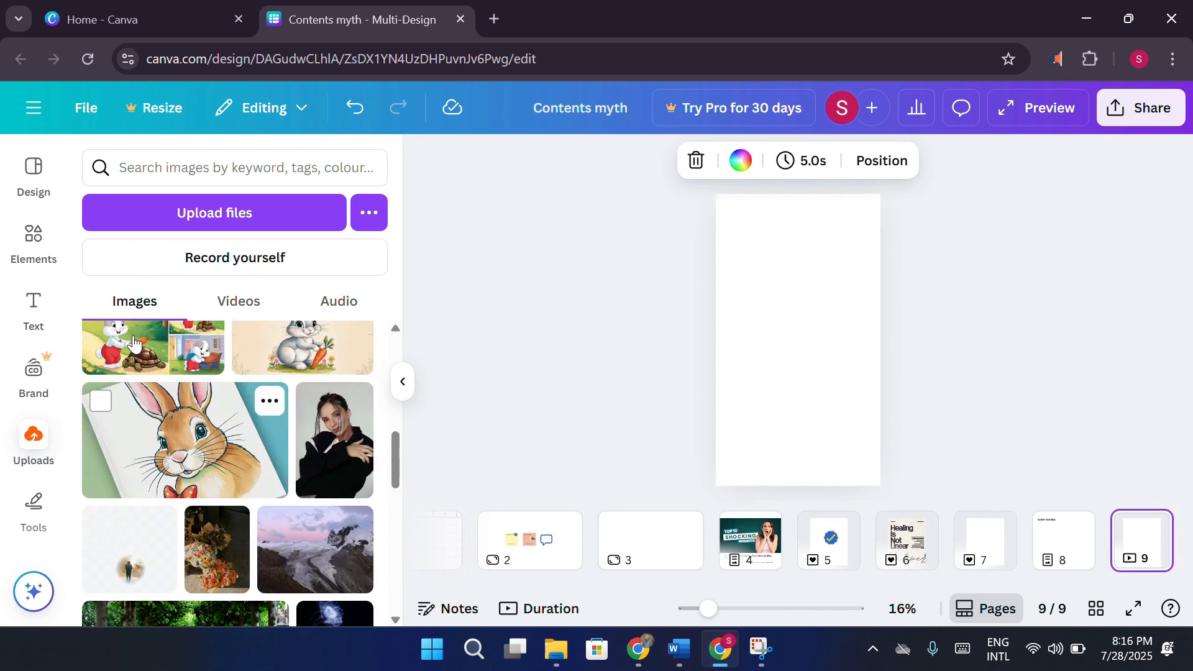
- Apply the dark rainy street motivational quote template to the mobile video page and select its background video
left_click(31, 169)
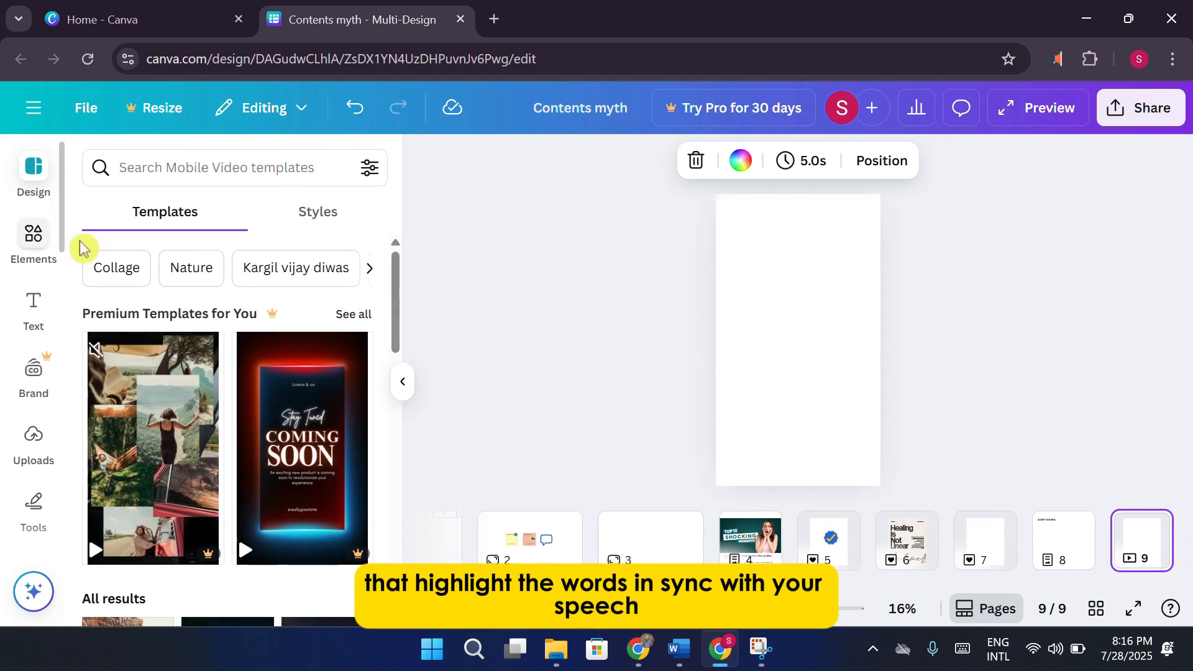
scroll(179, 355, "down", 5)
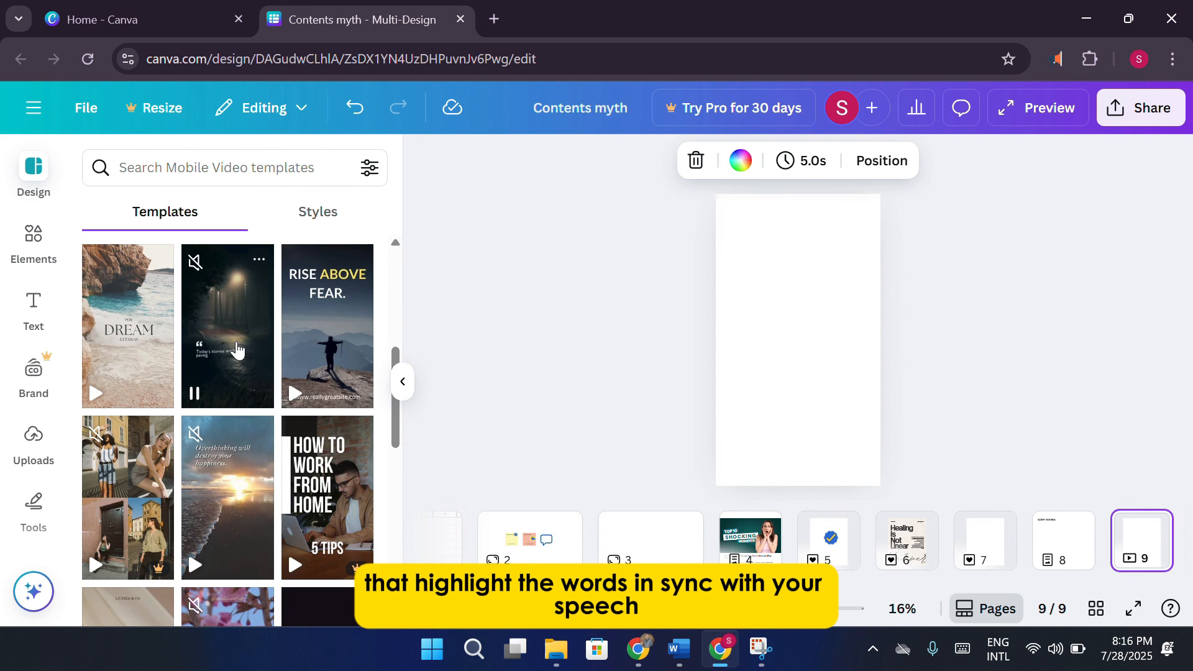
left_click(239, 349)
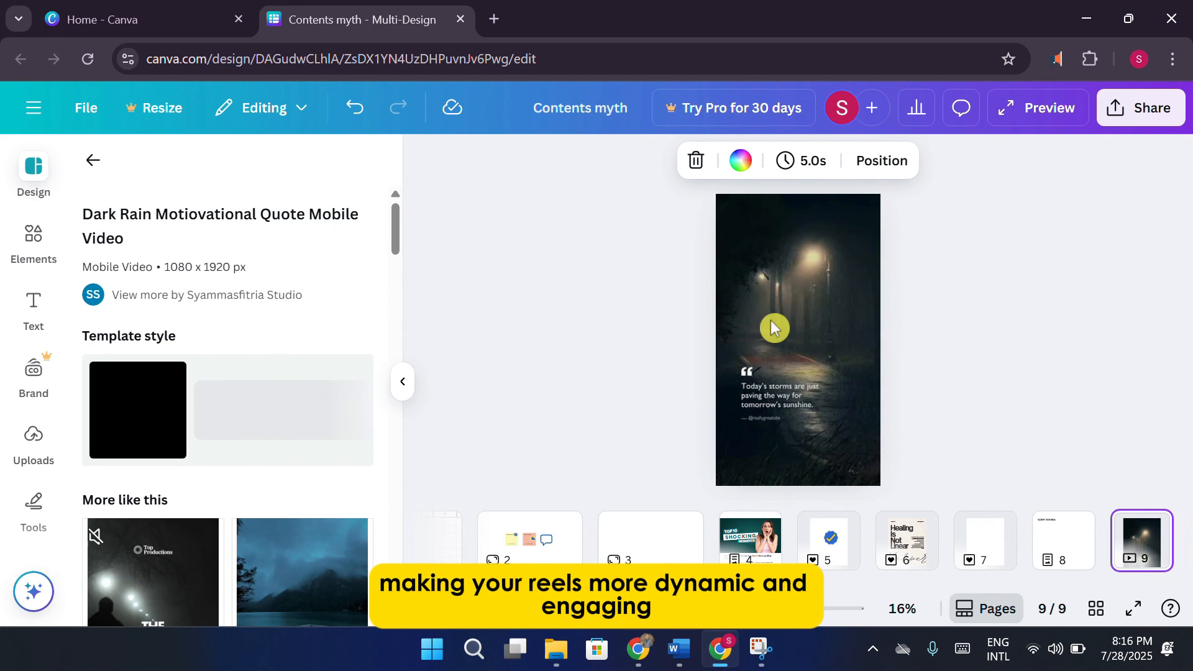
left_click(826, 366)
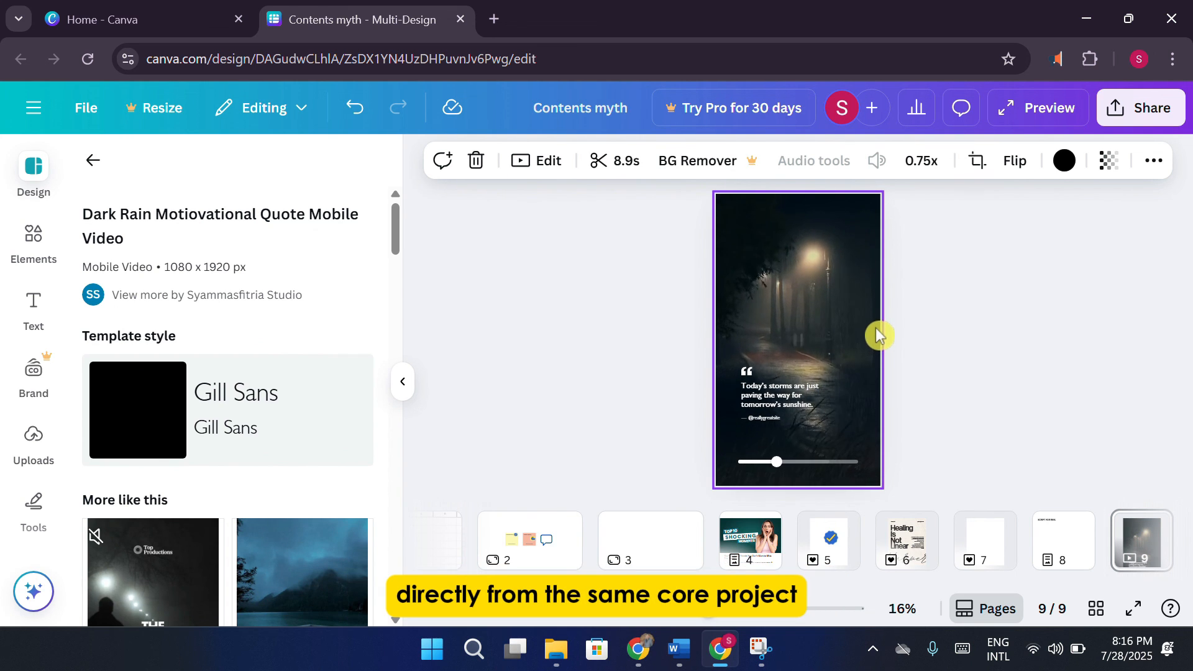
- Pause the rainy street background video on the mobile video page and enlarge the page view to 18%
left_click(803, 350)
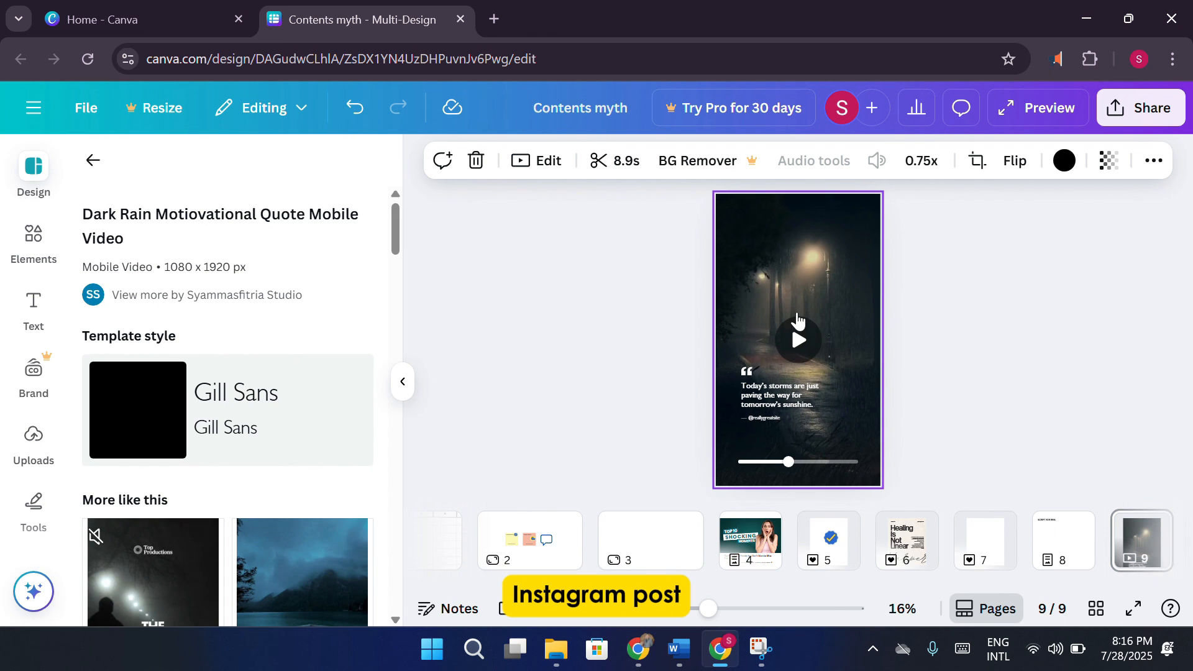
mouse_move(715, 608)
left_mouse_down()
mouse_move(731, 622)
mouse_move(717, 625)
left_mouse_up()
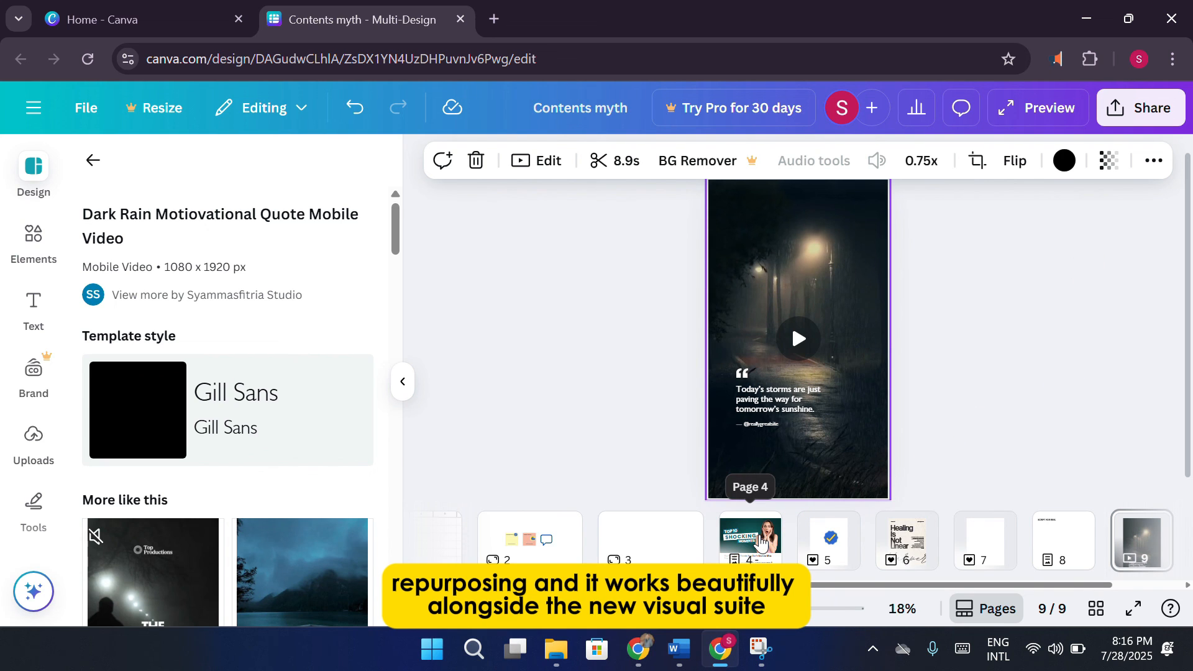
- Try the beige torn-paper "New Product" launch template on the blank Instagram post on page 7
left_click_drag(900, 585, 1061, 585)
left_click(908, 541)
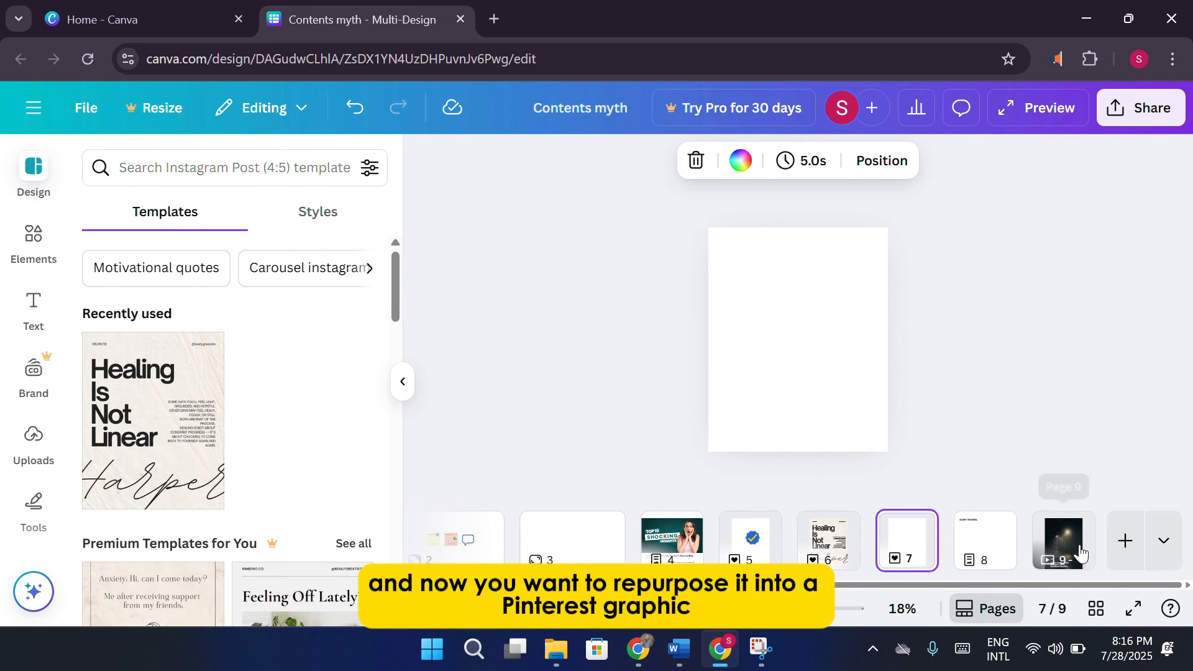
scroll(304, 459, "down", 7)
scroll(304, 459, "down", 4)
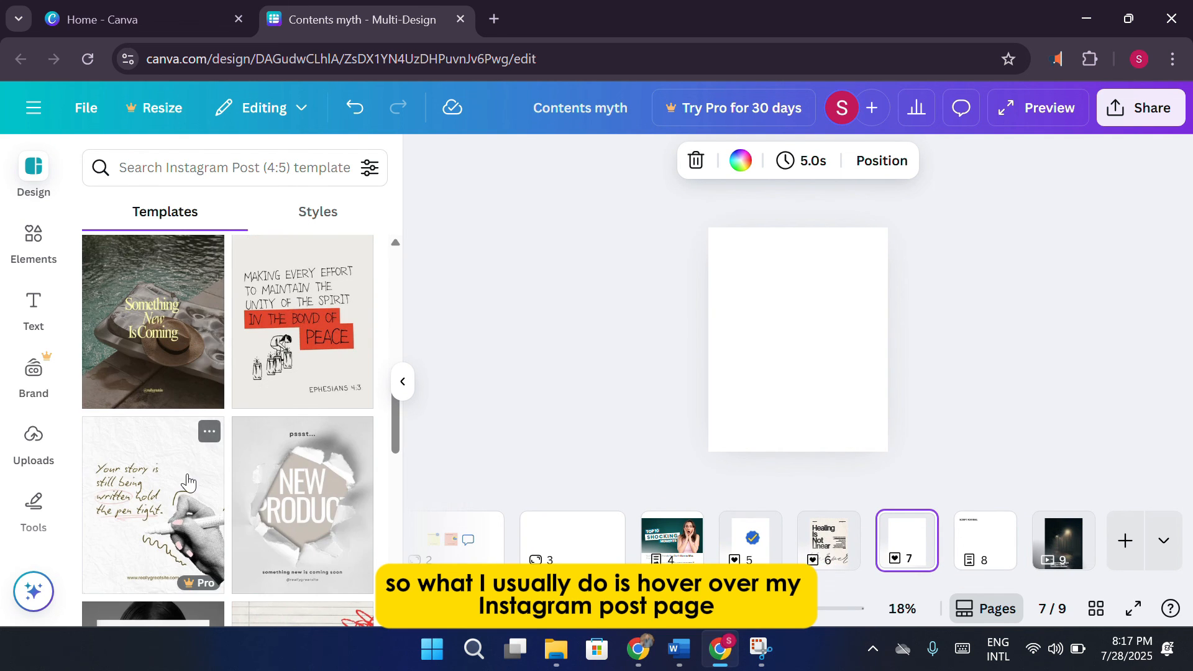
left_click(293, 488)
left_click(802, 371)
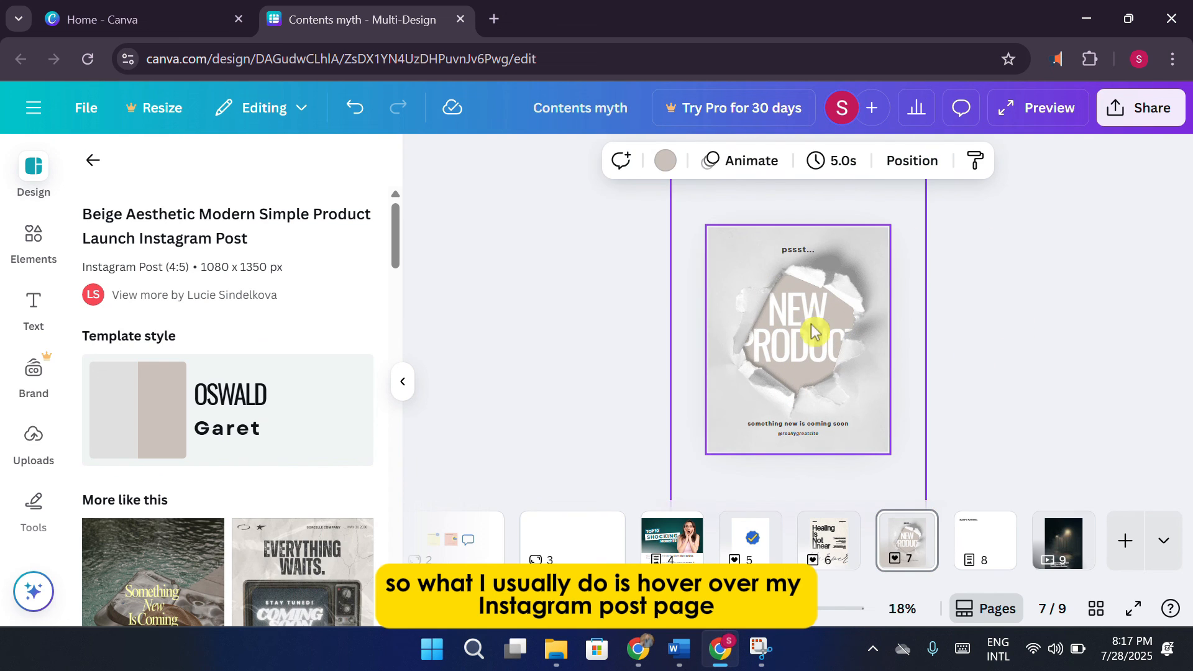
- Apply the Colorful Modern Sunscreen Instagram Post template to page 7 and select its background photo
scroll(186, 460, "down", 7)
left_click(163, 454)
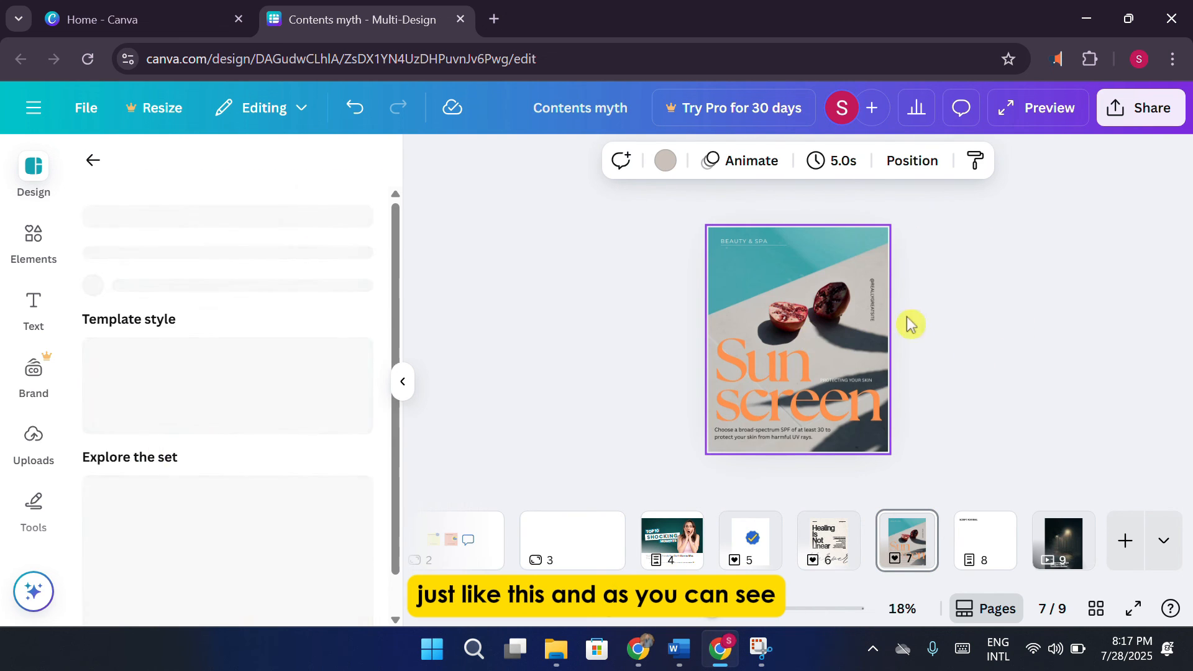
left_click(773, 368)
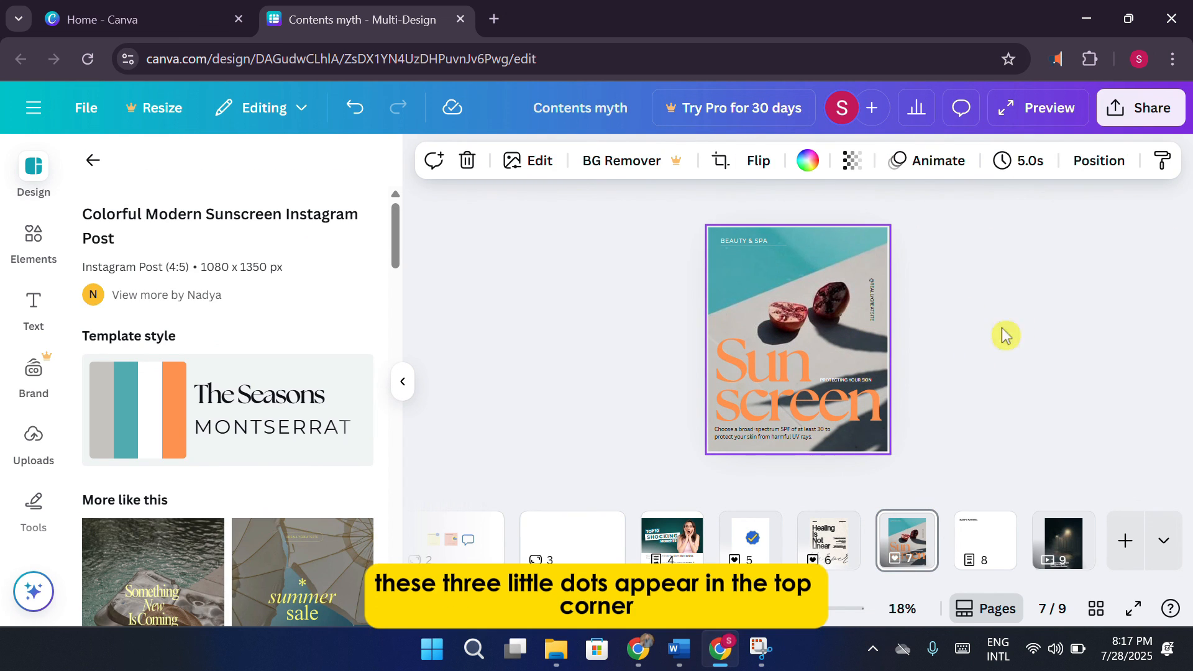
- Search the resize options for "PIN" and try to resize page 7 to Pinterest Pin (2:3), 1000 × 1500 px
mouse_move(918, 534)
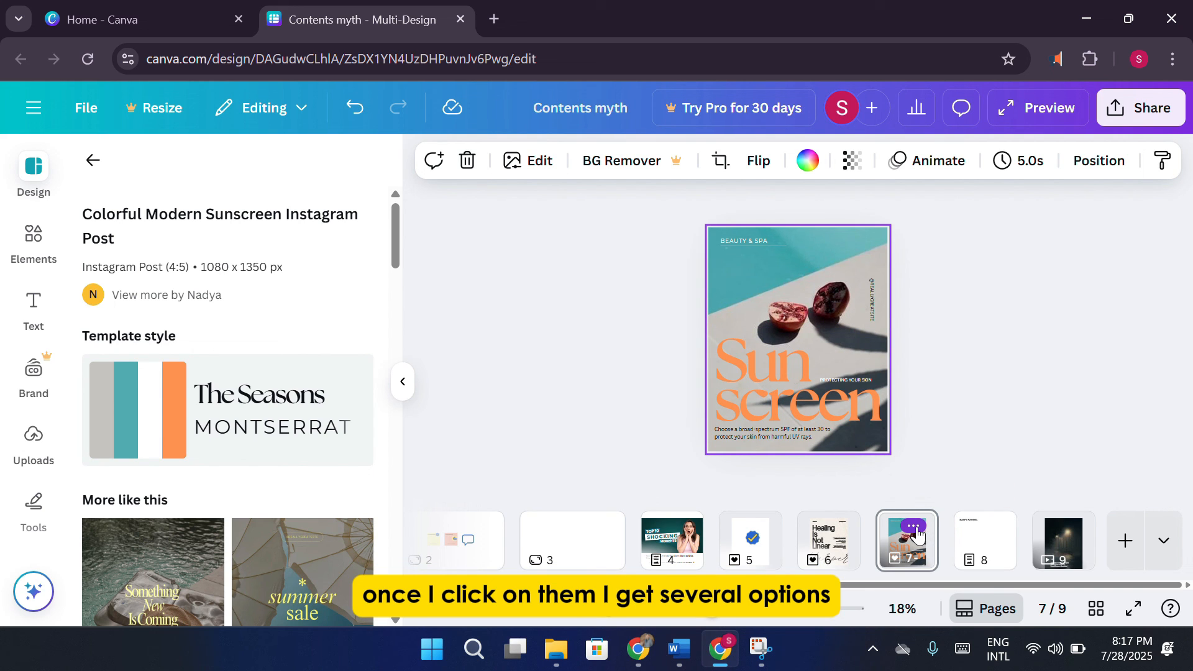
left_click(916, 530)
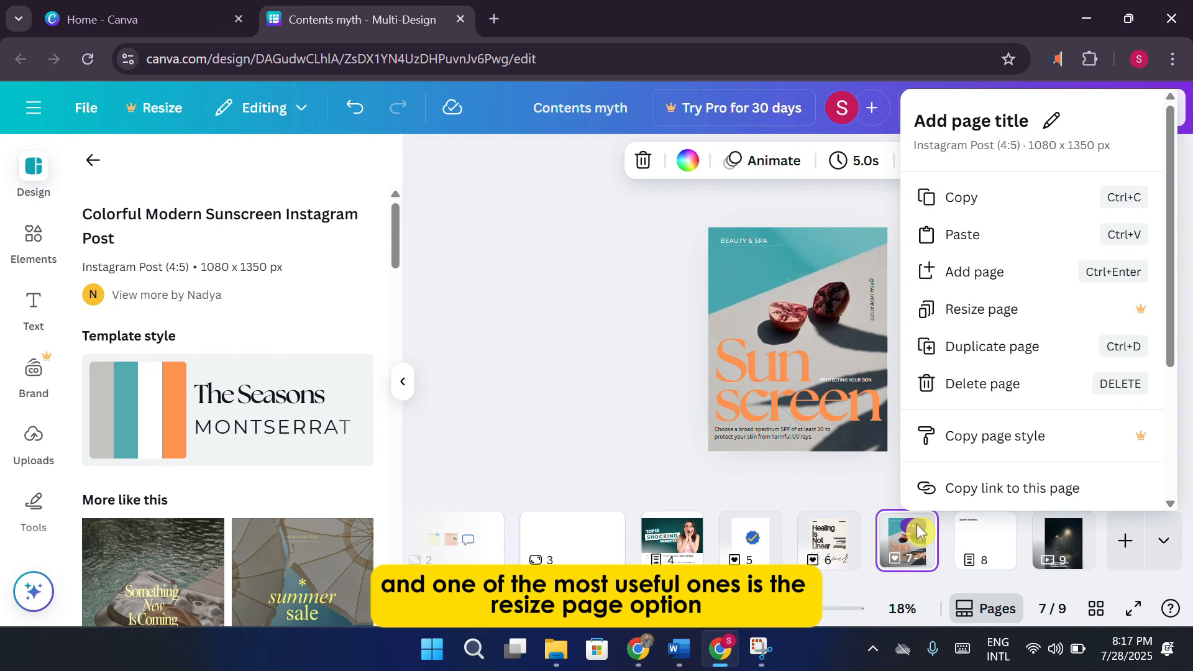
left_click(1012, 307)
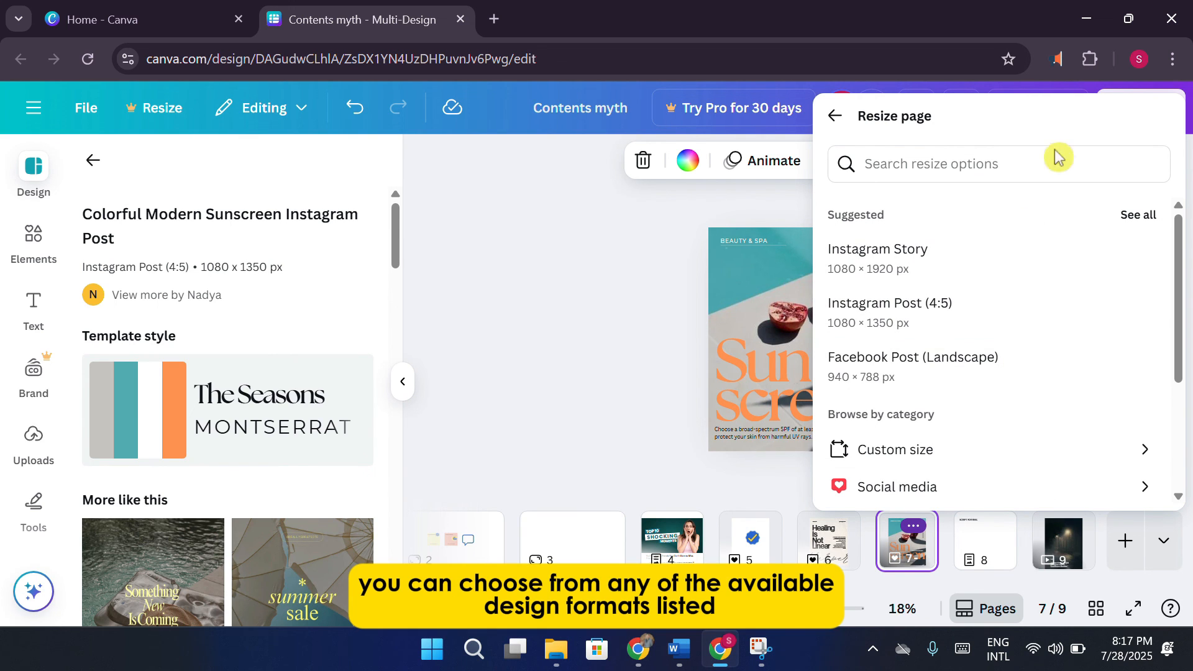
left_click(1038, 169)
type("PIN")
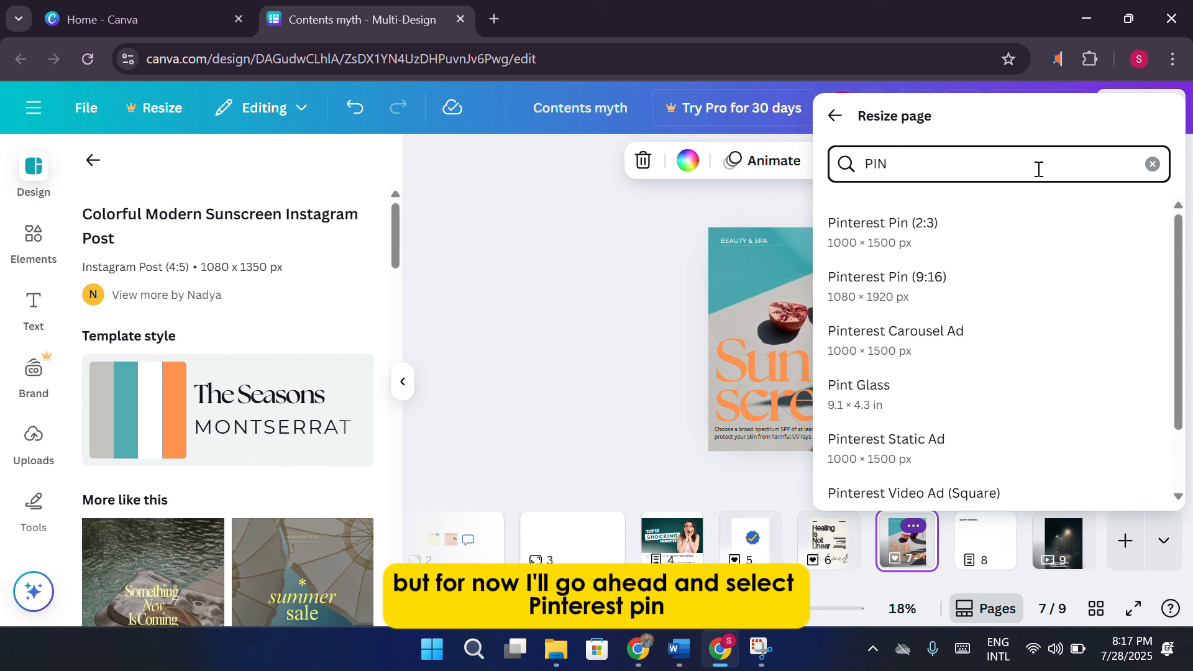
left_click(941, 252)
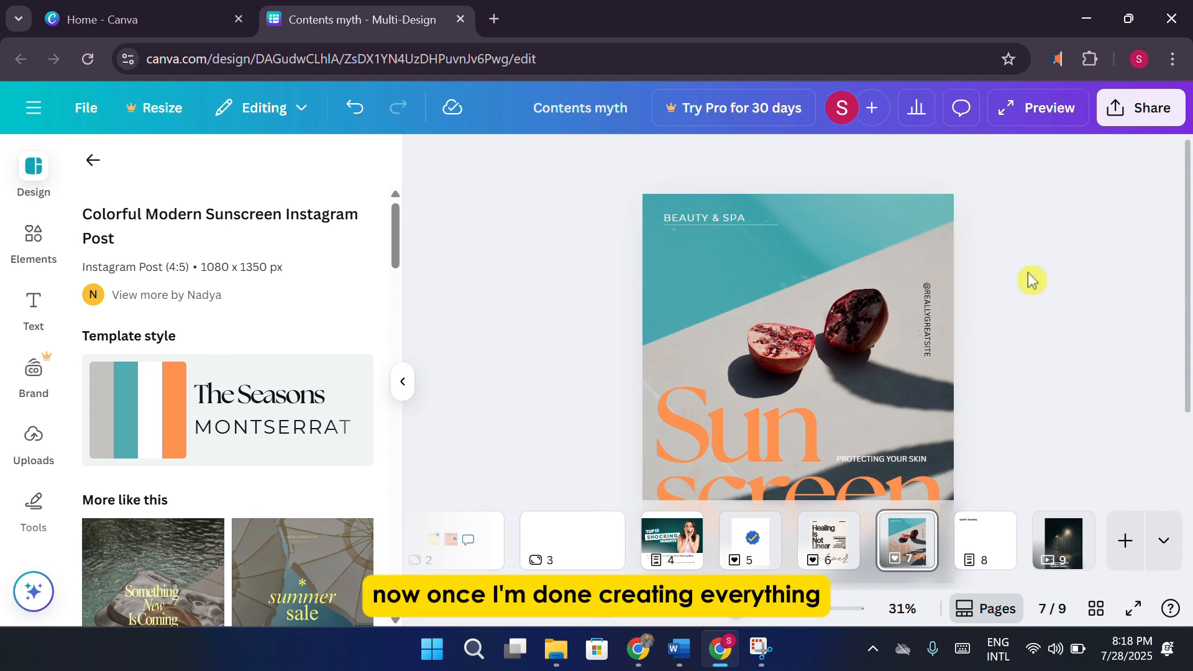
- Review the newsletter doc on page 4, from its heading to the subject line ideas
left_click(670, 546)
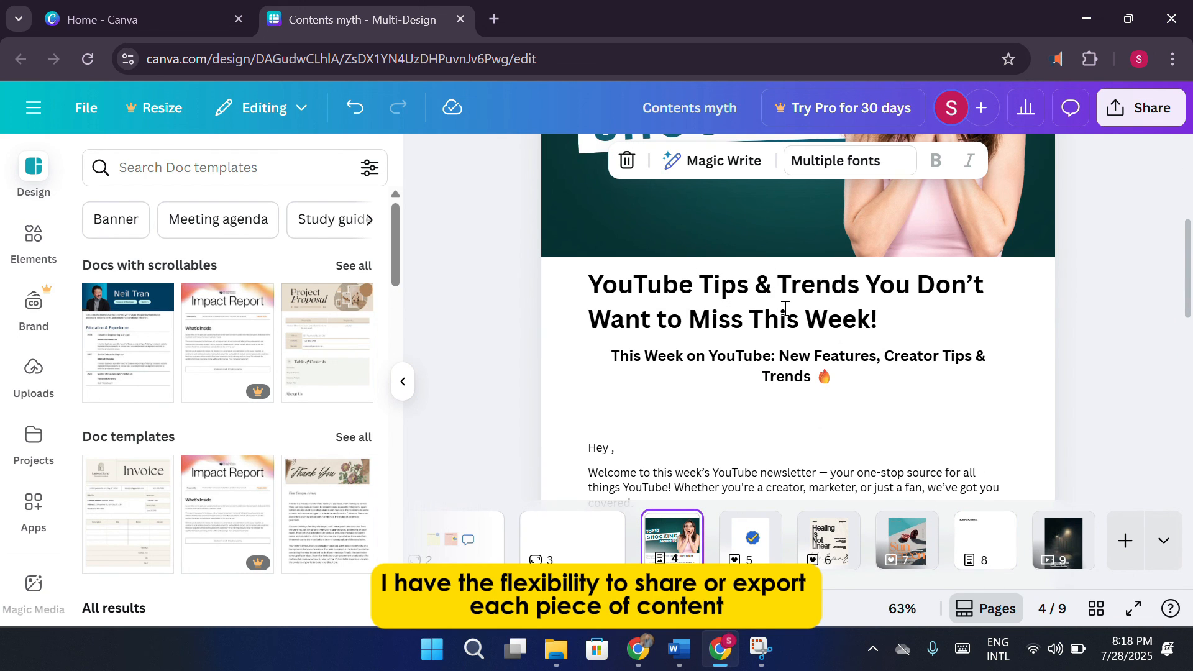
scroll(785, 308, "down", 8)
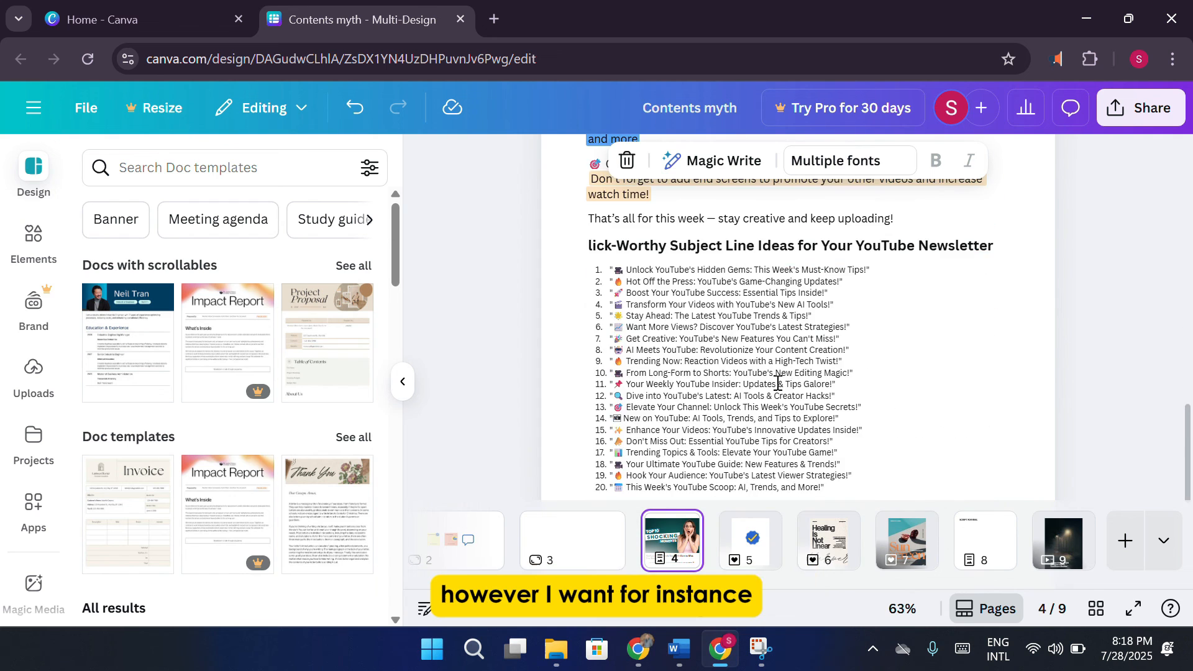
scroll(776, 379, "up", 4)
scroll(777, 382, "up", 2)
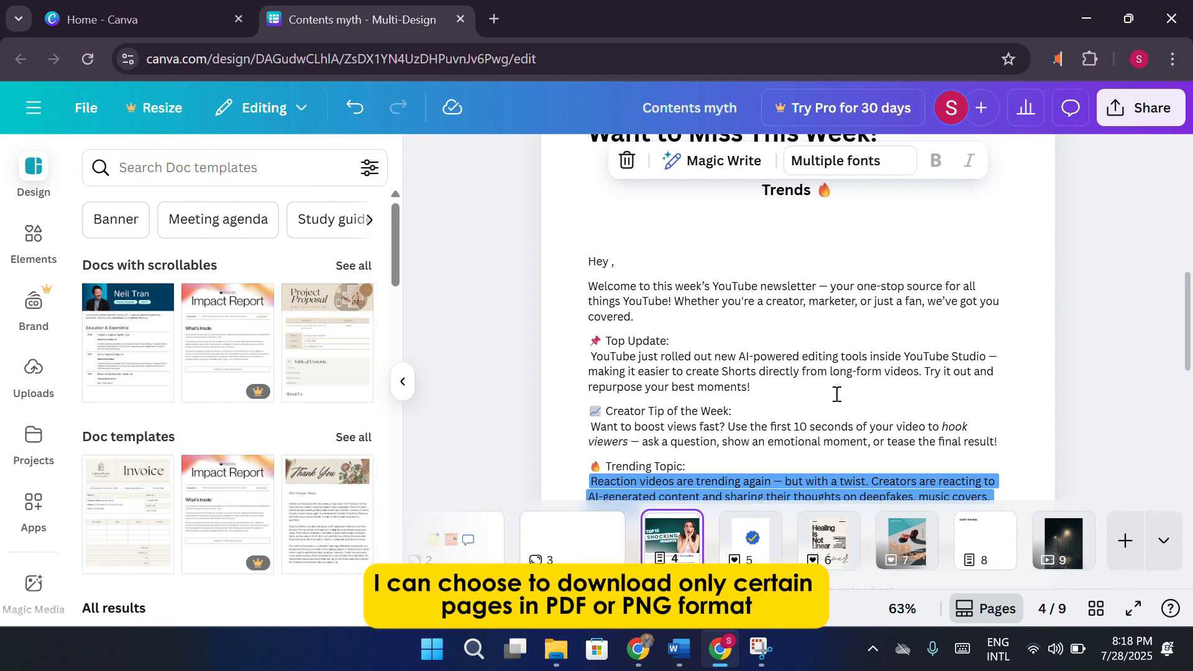
- Examine the download settings and file types available for exporting the newsletter as PDF Standard
left_click(1141, 108)
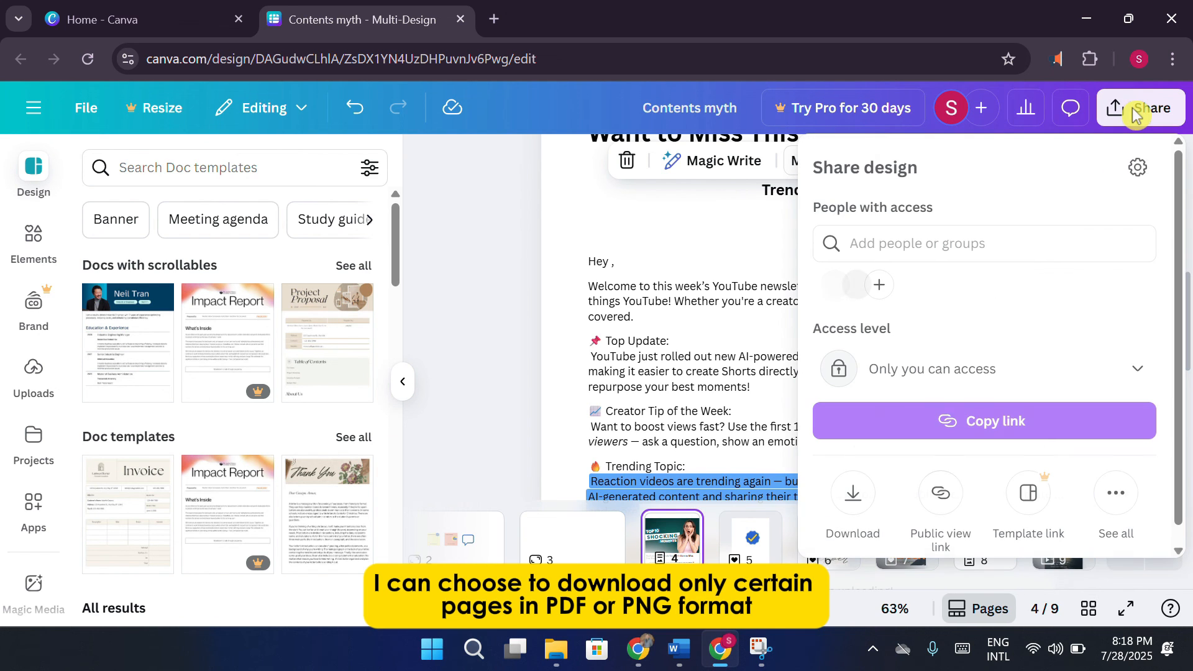
left_click(870, 505)
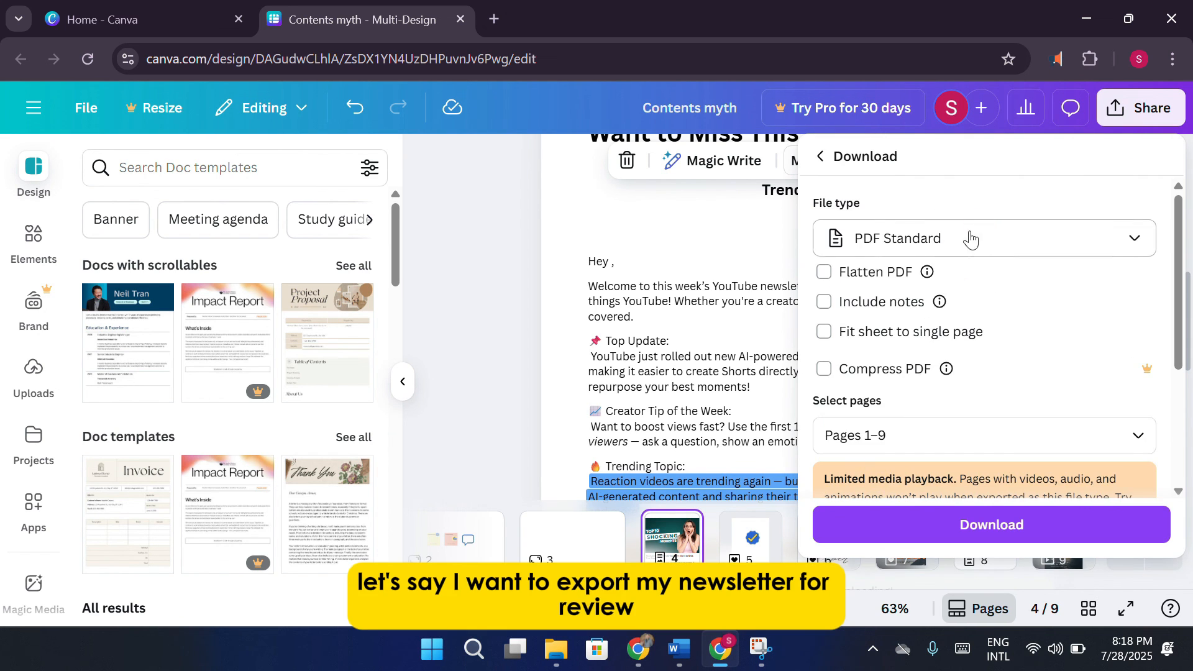
left_click(973, 238)
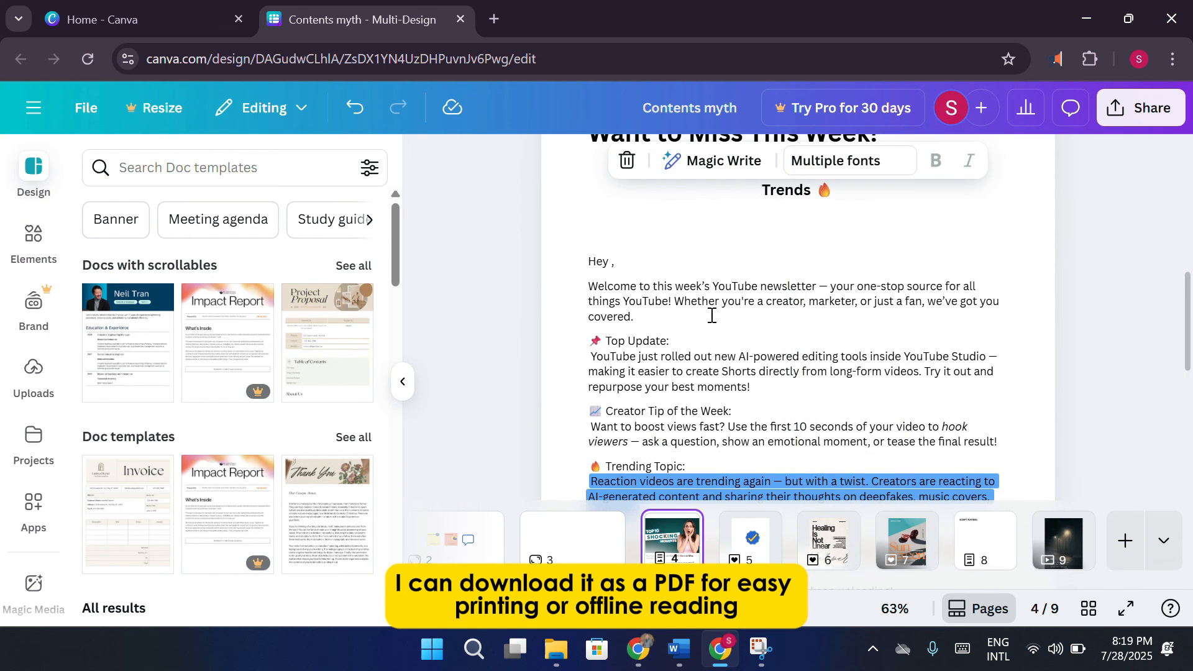
scroll(812, 344, "up", 5)
left_click(1137, 118)
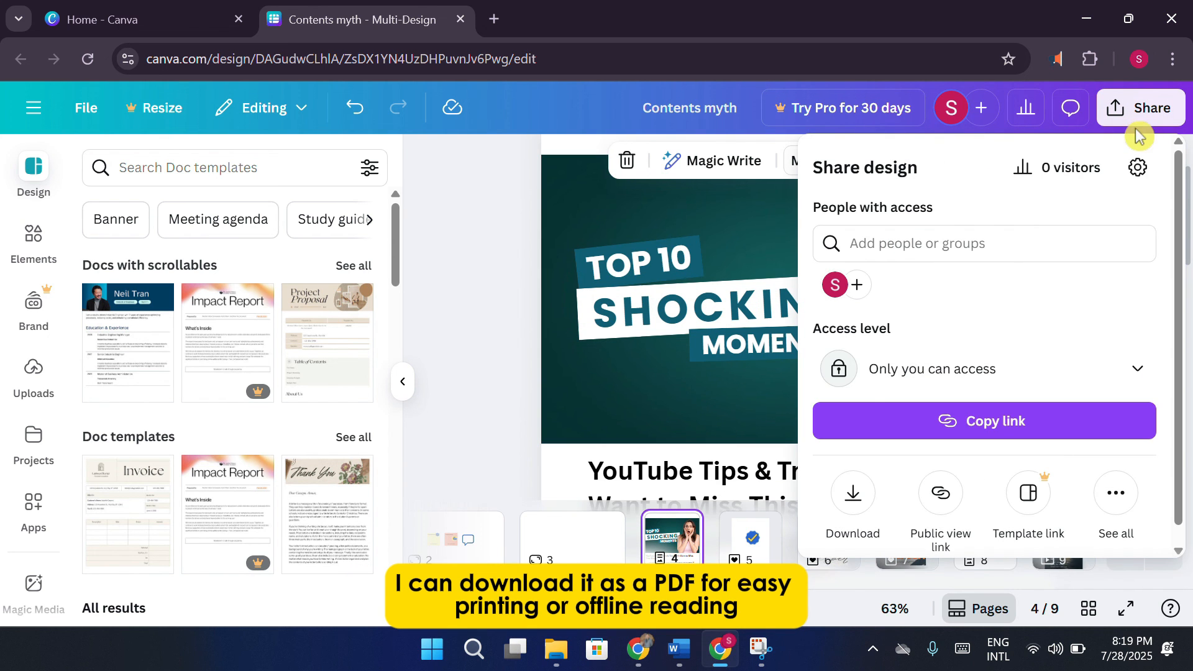
left_click(851, 497)
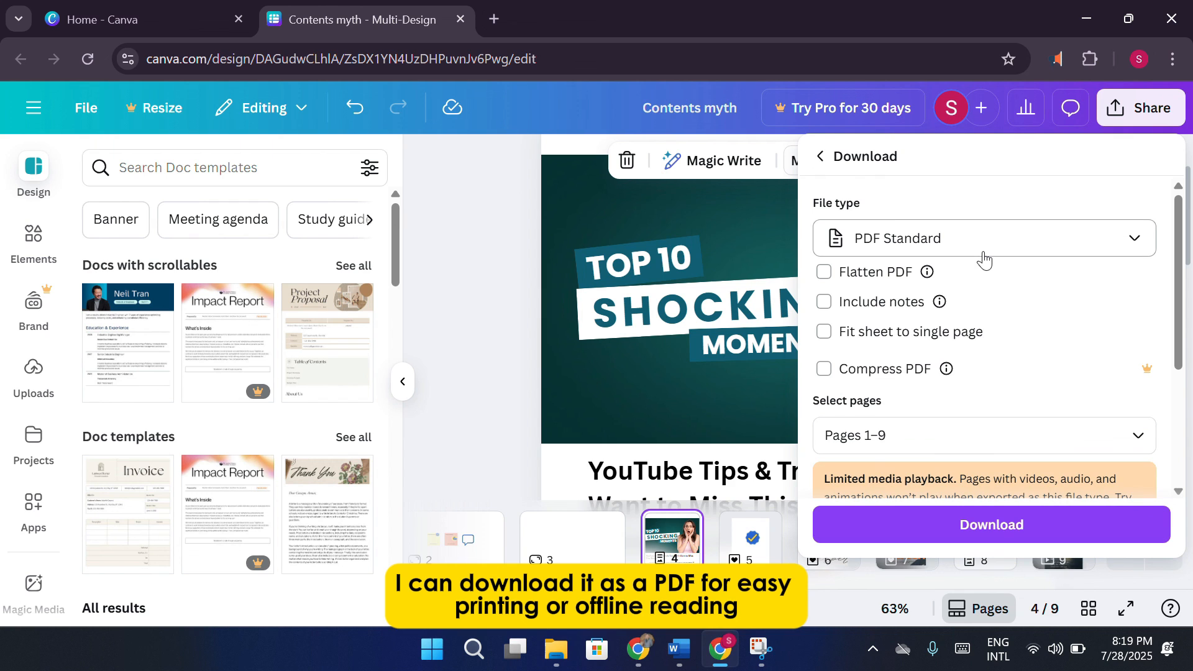
left_click(493, 319)
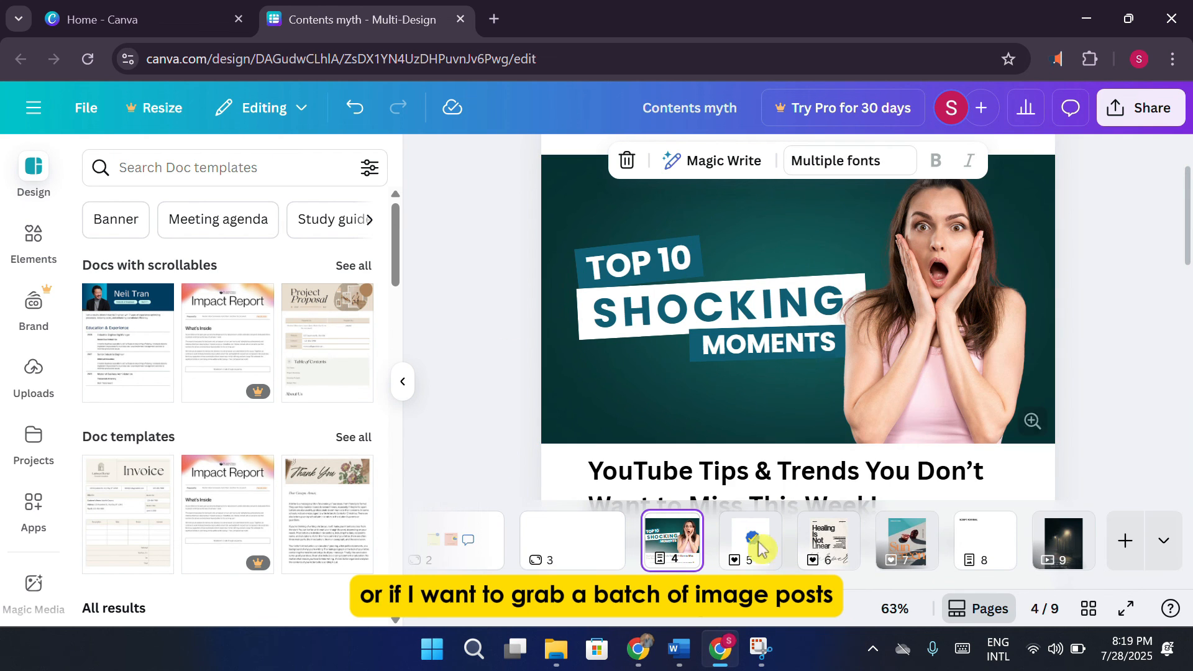
- Go to the "Healing Is Not Linear" post on page 6 and review the download page selection, keeping all pages 1–9
left_click(833, 536)
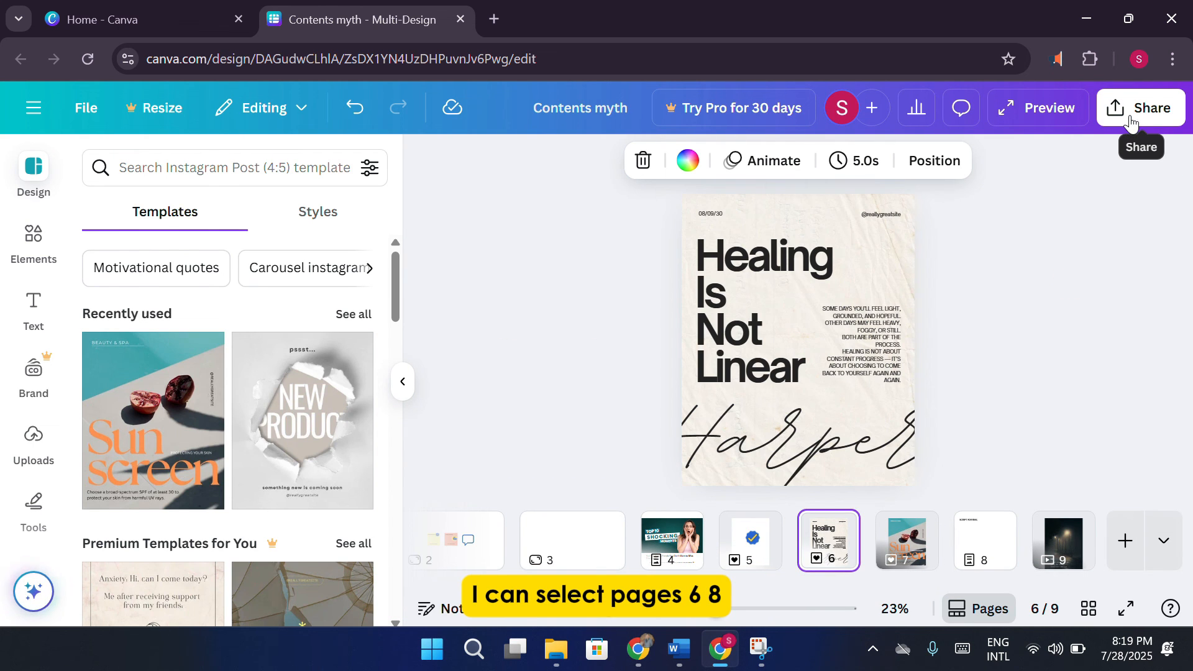
left_click(1142, 108)
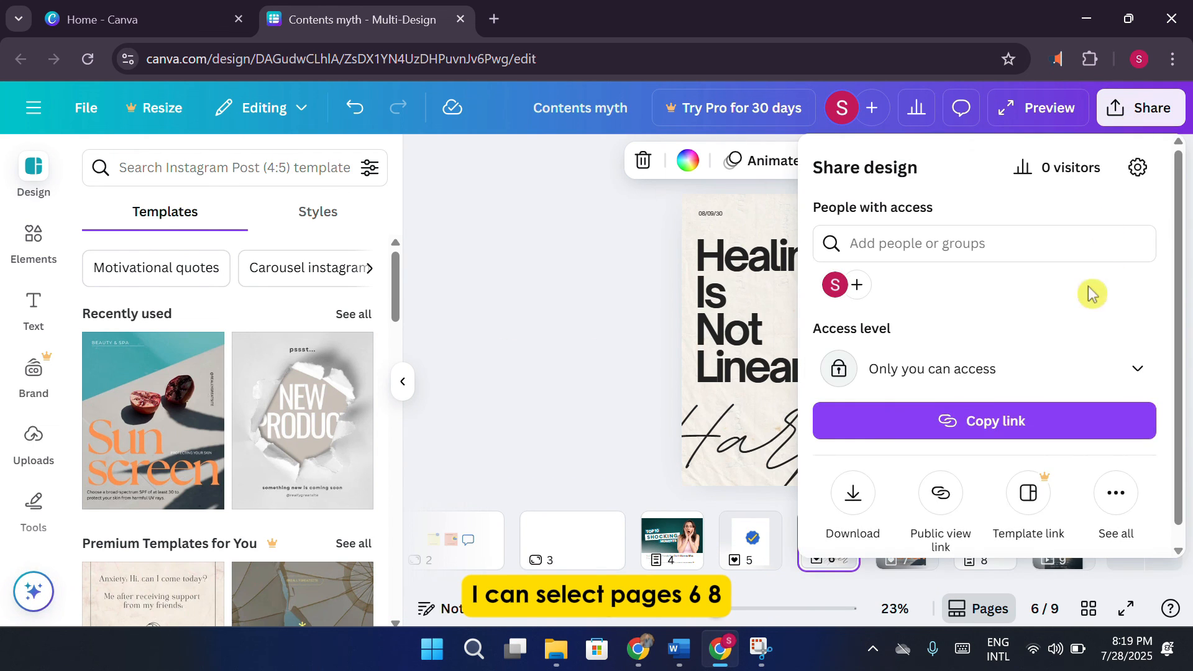
left_click(853, 492)
left_click(908, 439)
scroll(957, 286, "down", 5)
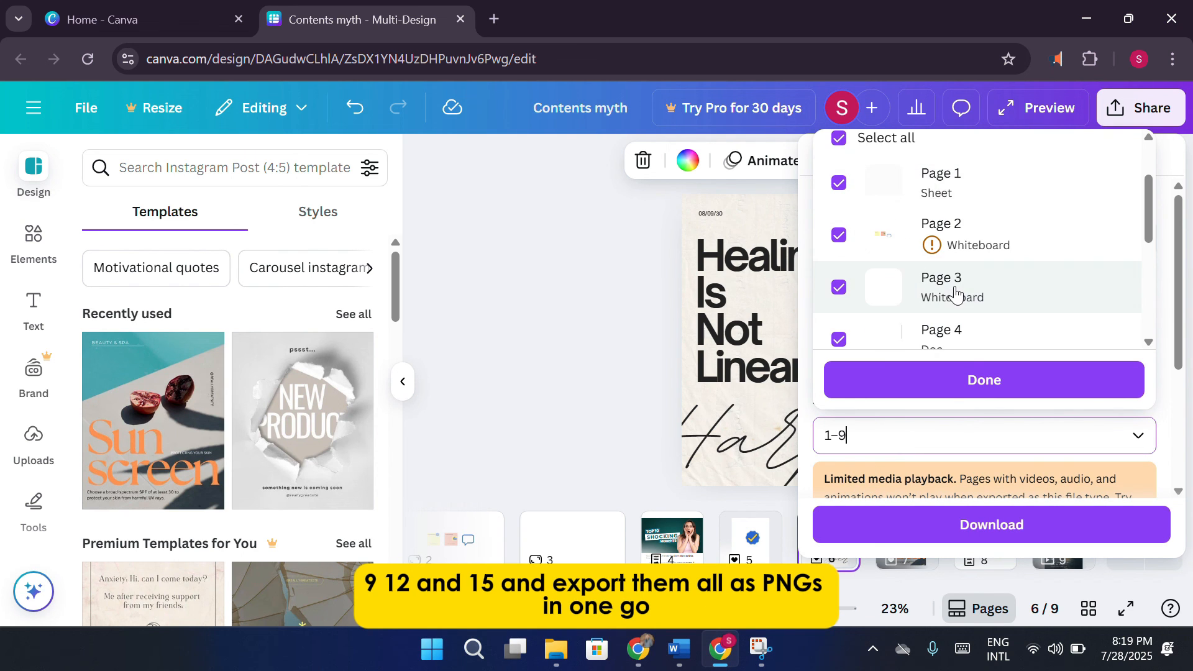
scroll(895, 268, "down", 1)
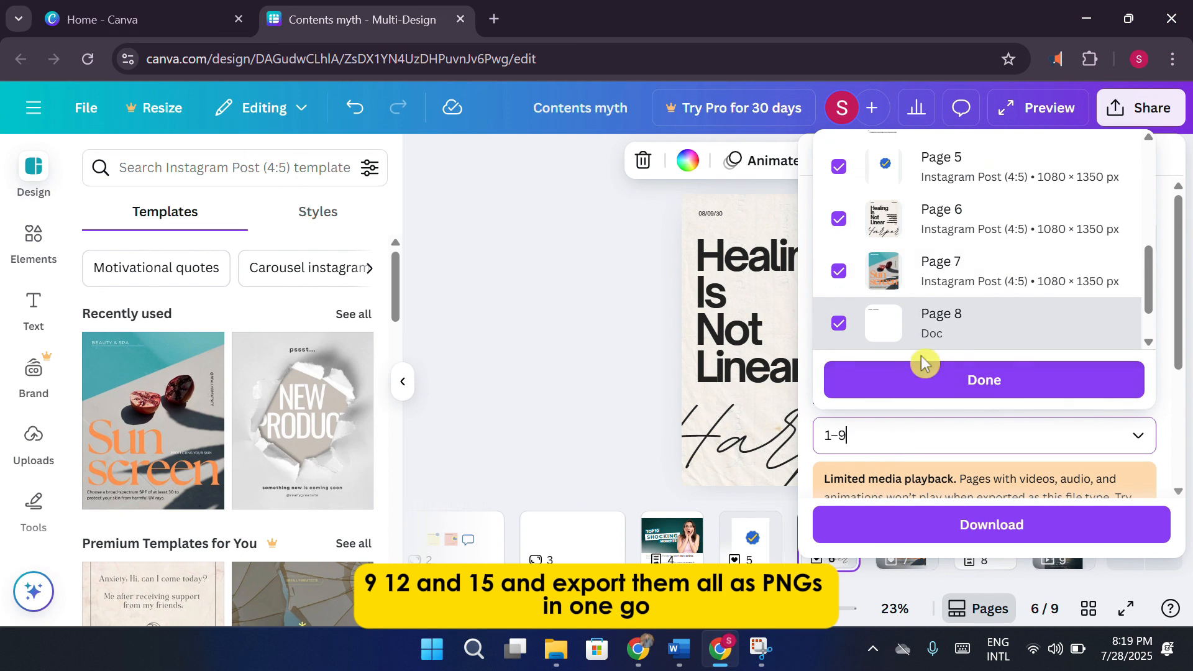
left_click(919, 376)
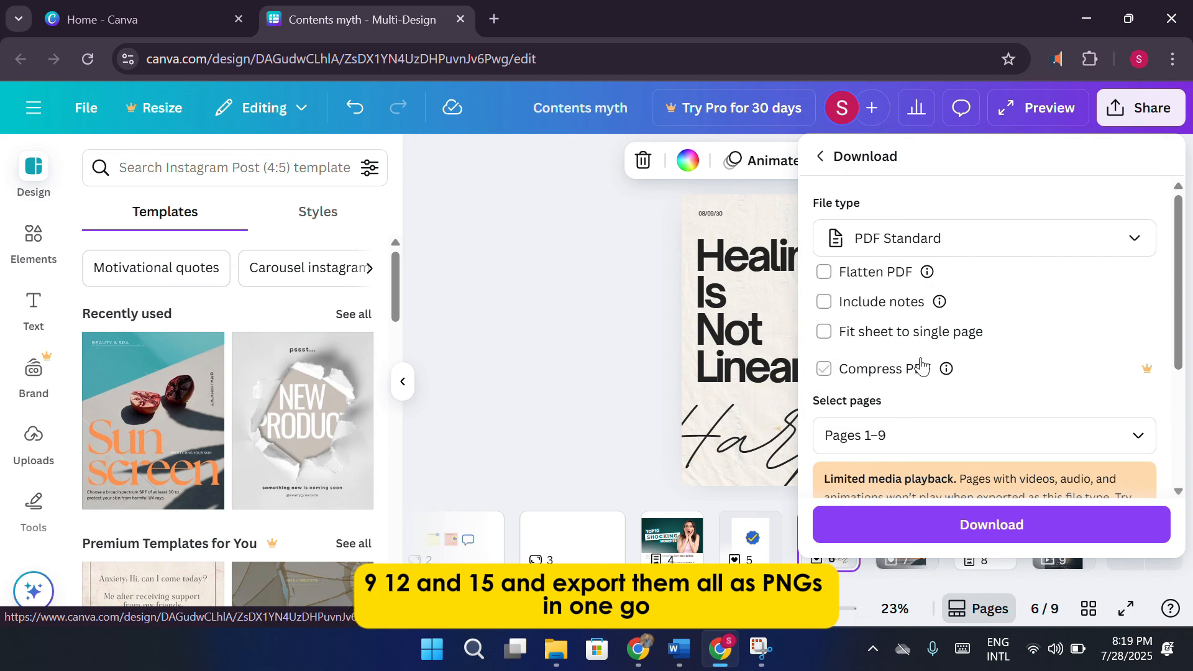
- Set the download file type to PNG and review which pages can be exported in that format, without downloading
left_click(940, 238)
left_click(938, 346)
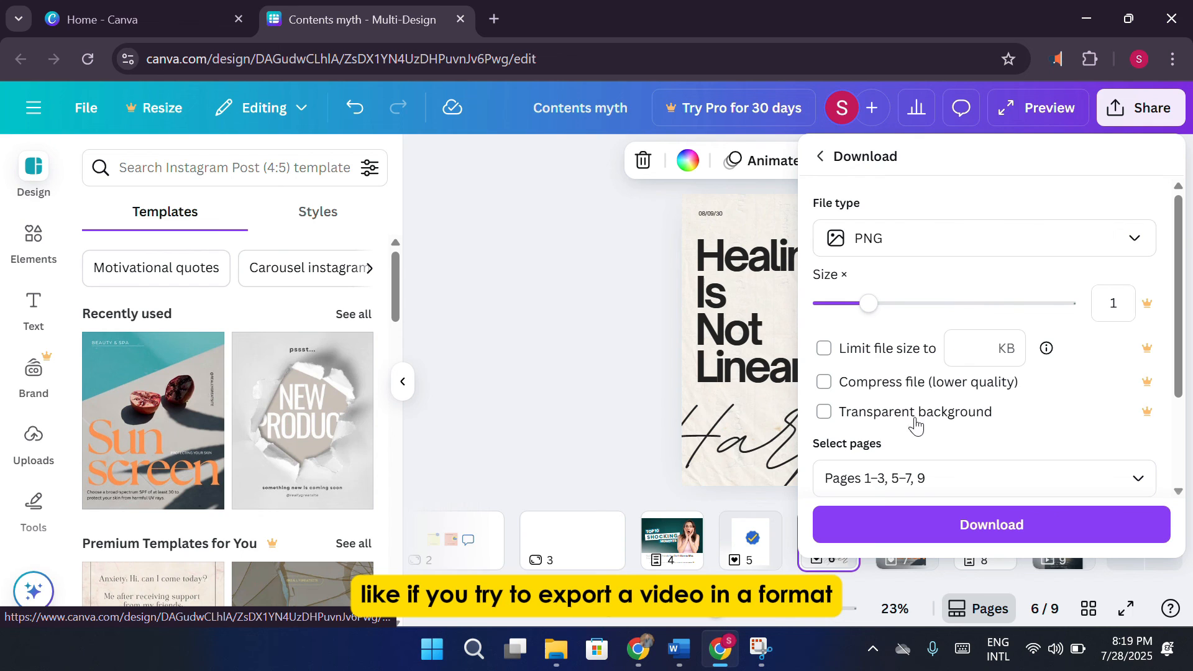
left_click(908, 474)
scroll(935, 348, "down", 2)
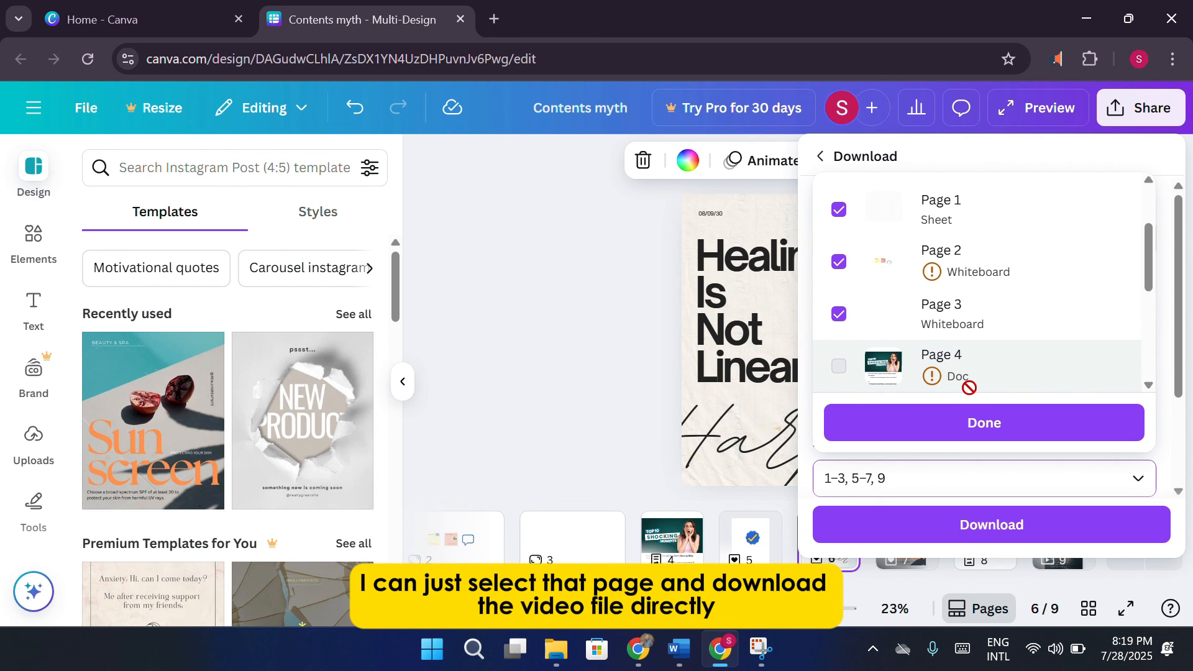
scroll(967, 384, "down", 5)
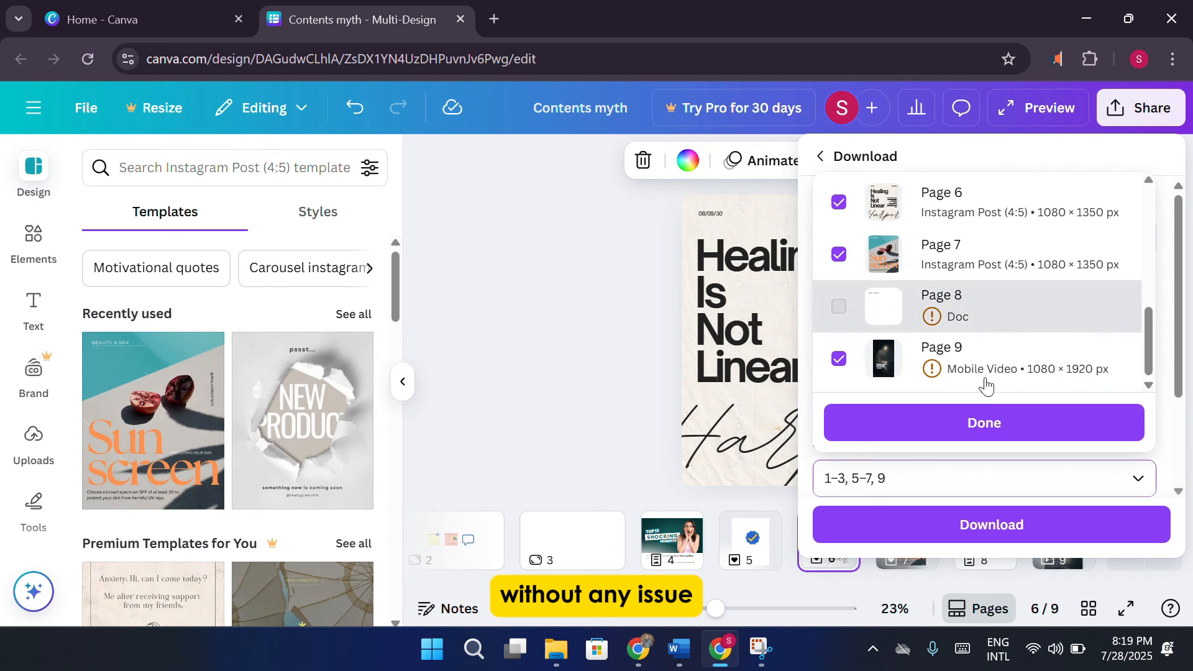
scroll(986, 384, "up", 7)
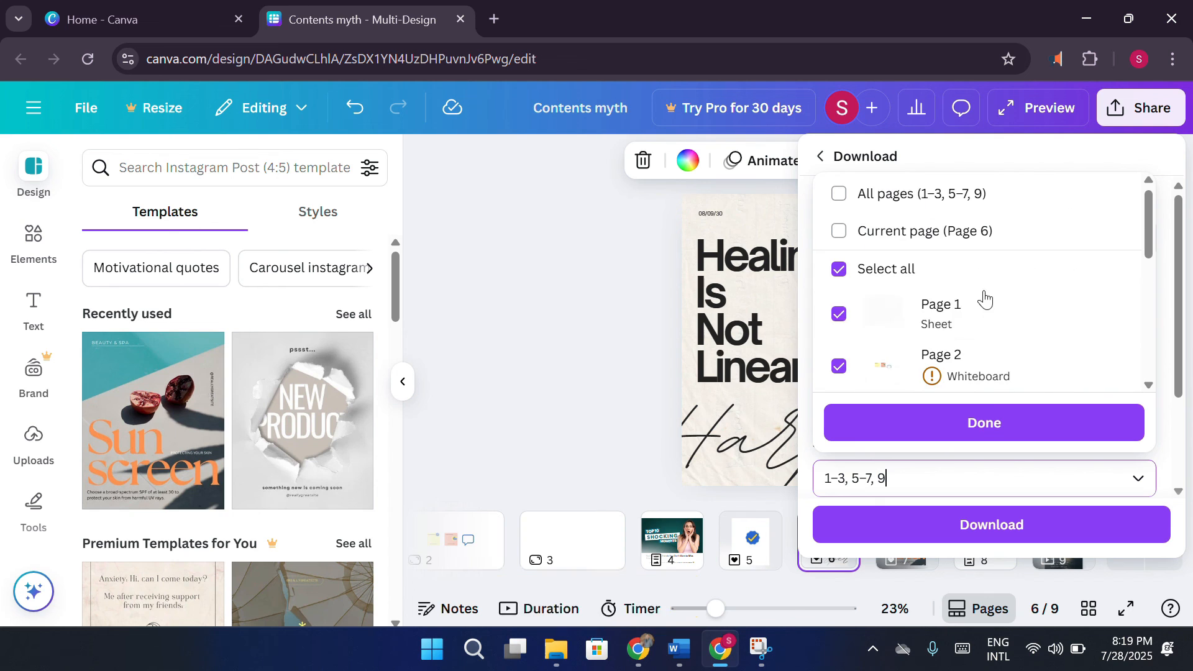
left_click(955, 431)
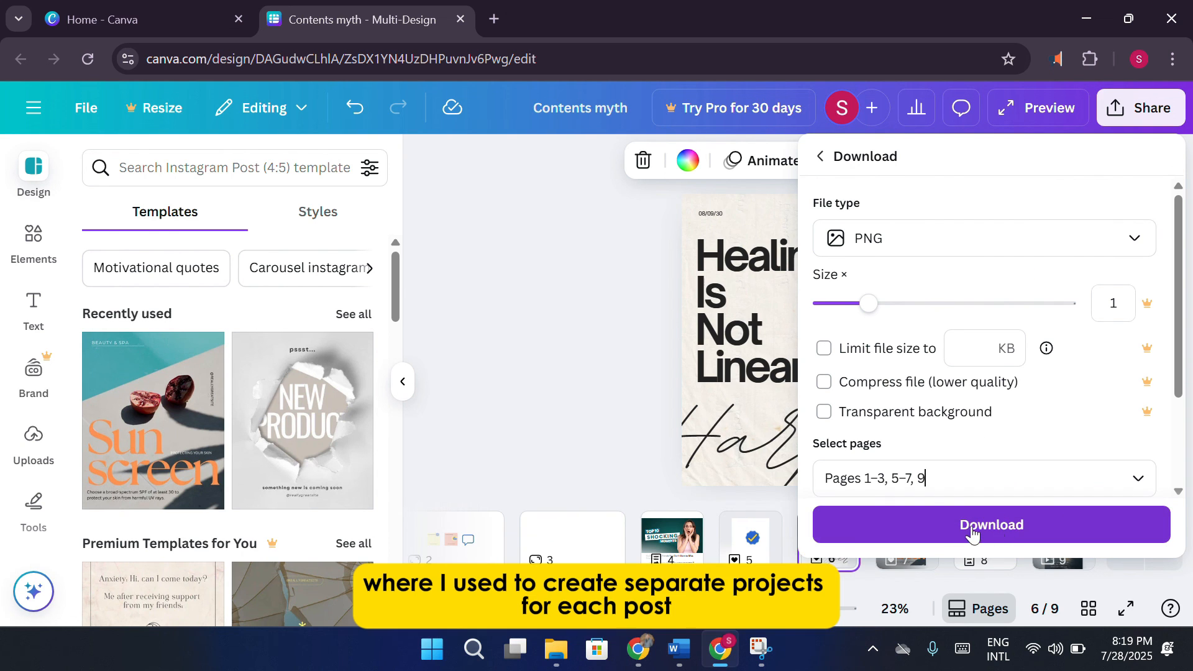
left_click(579, 361)
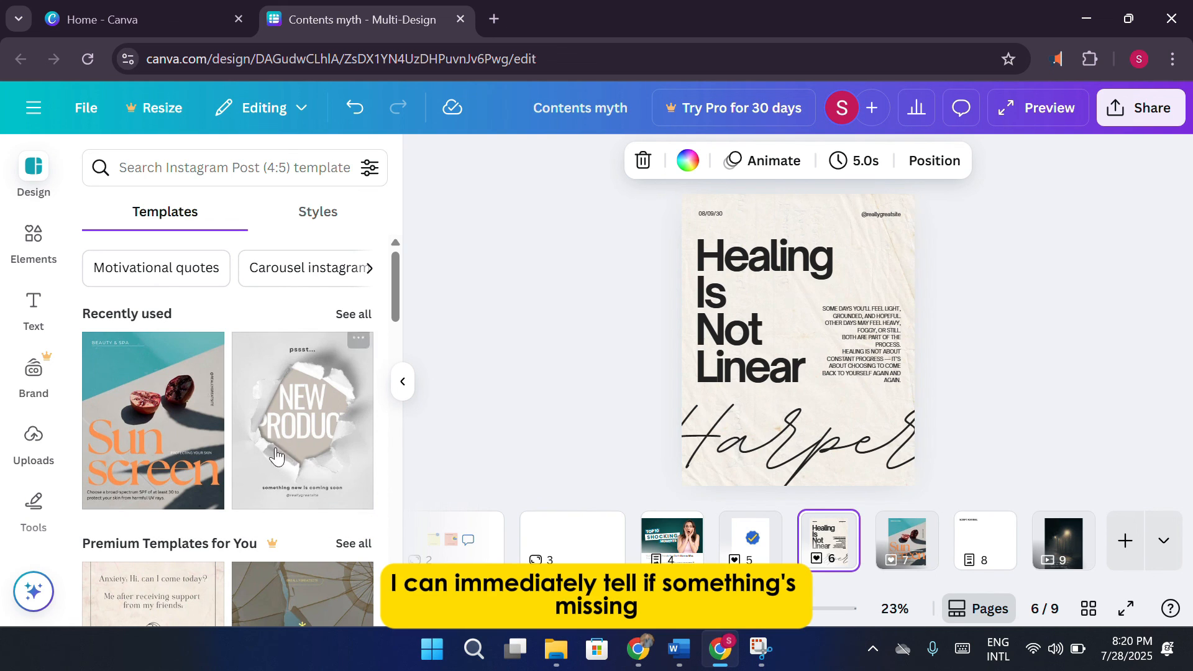
- Look back through the design's pages to the sheet on page 1, and switch to the Canva home page
left_click(33, 240)
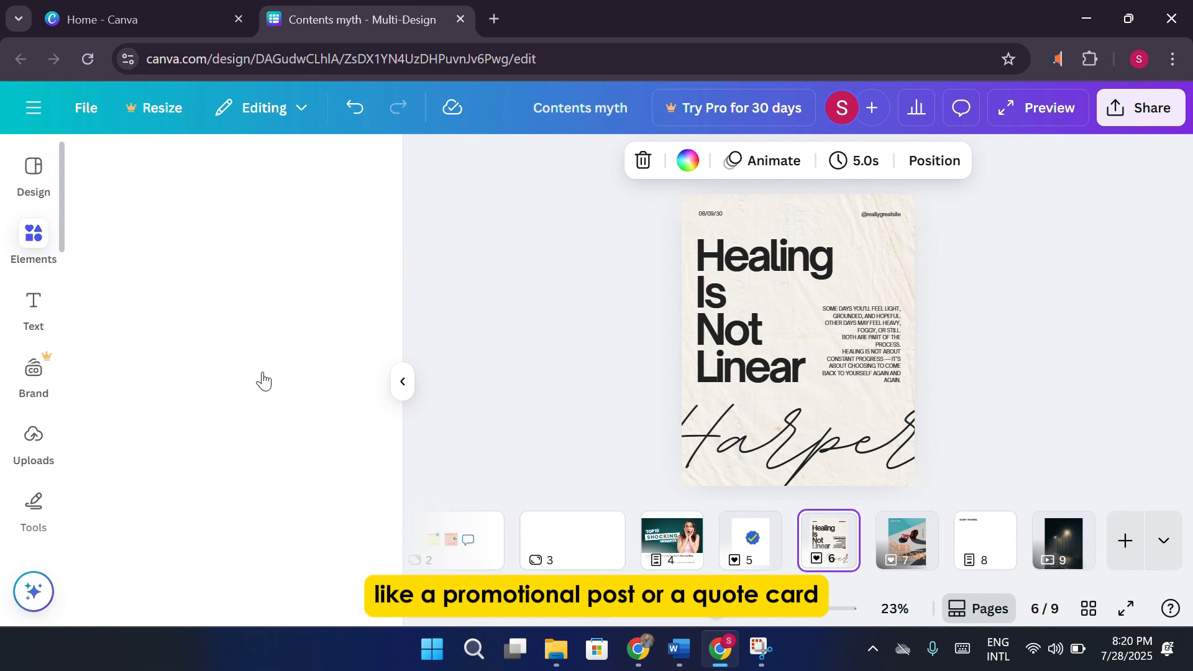
scroll(578, 329, "down", 3)
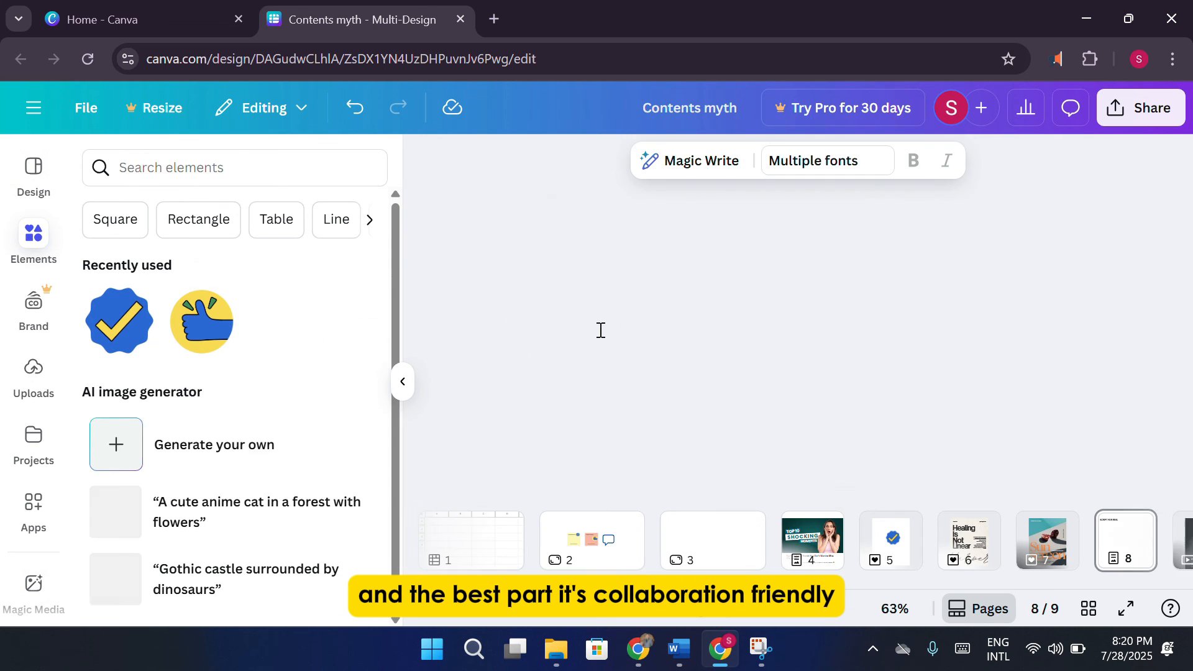
scroll(599, 328, "down", 3)
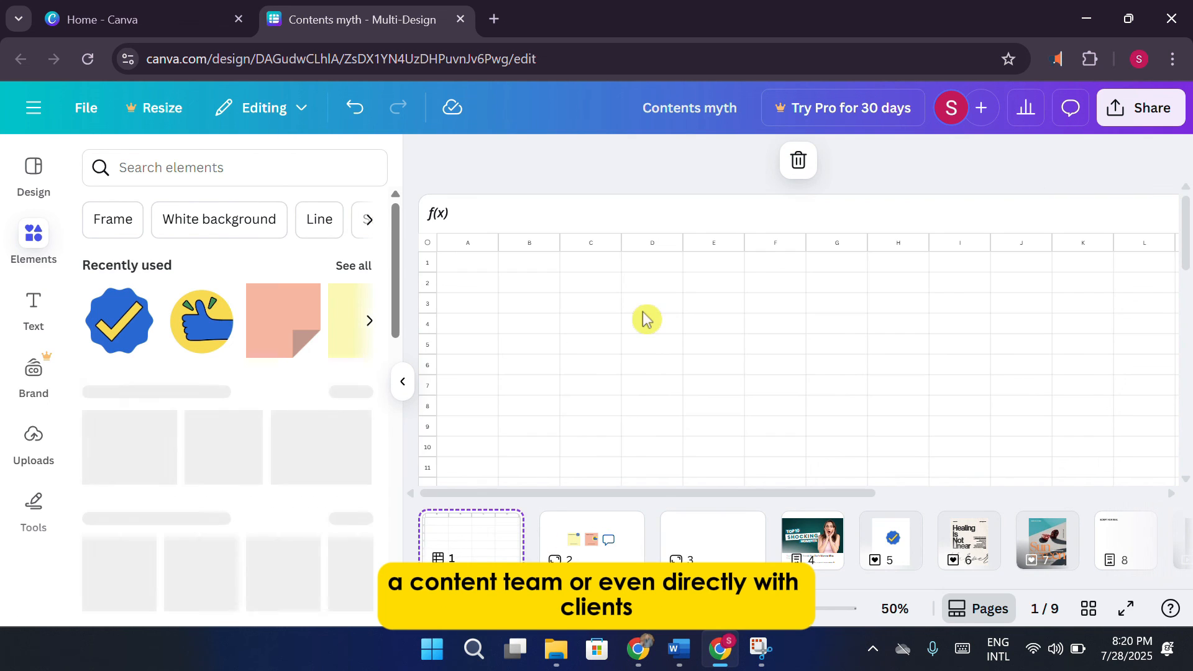
left_click(125, 25)
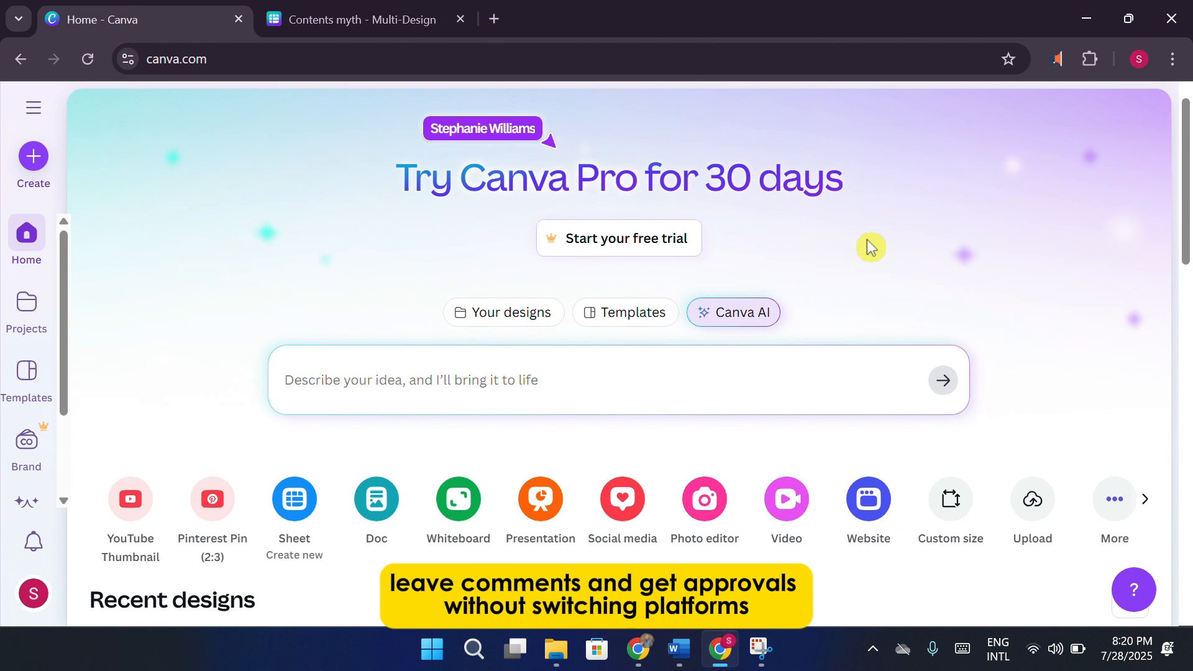